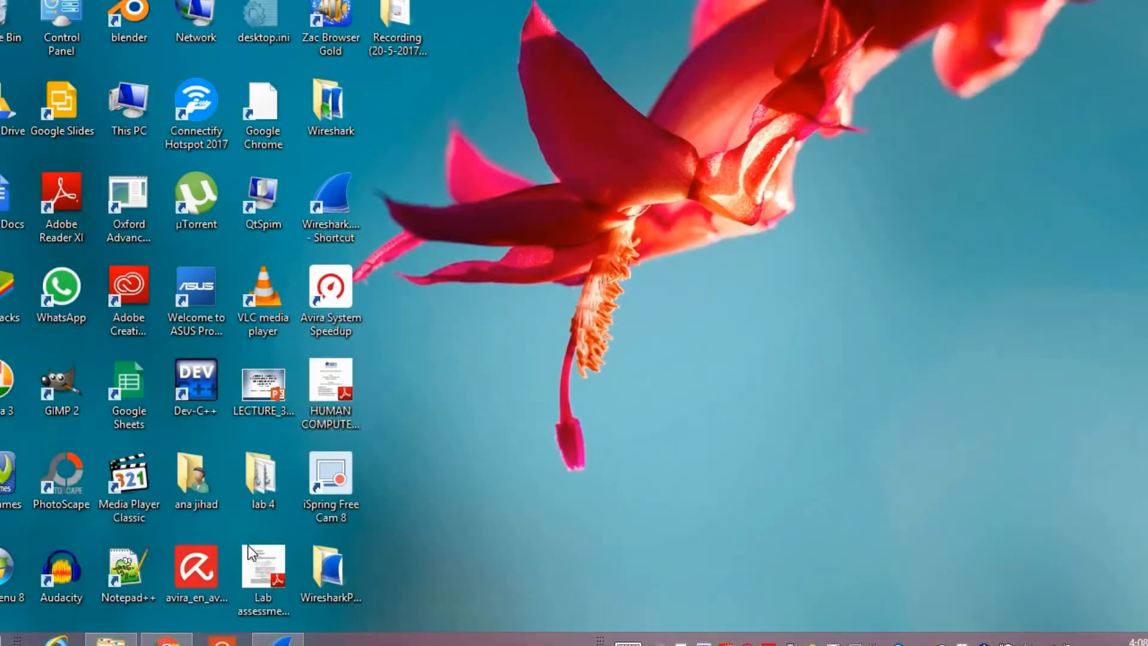
# Check the Priceline homepage address in Chrome and switch to the Wireshark Wi-Fi capture.
pyautogui.click(178, 643)
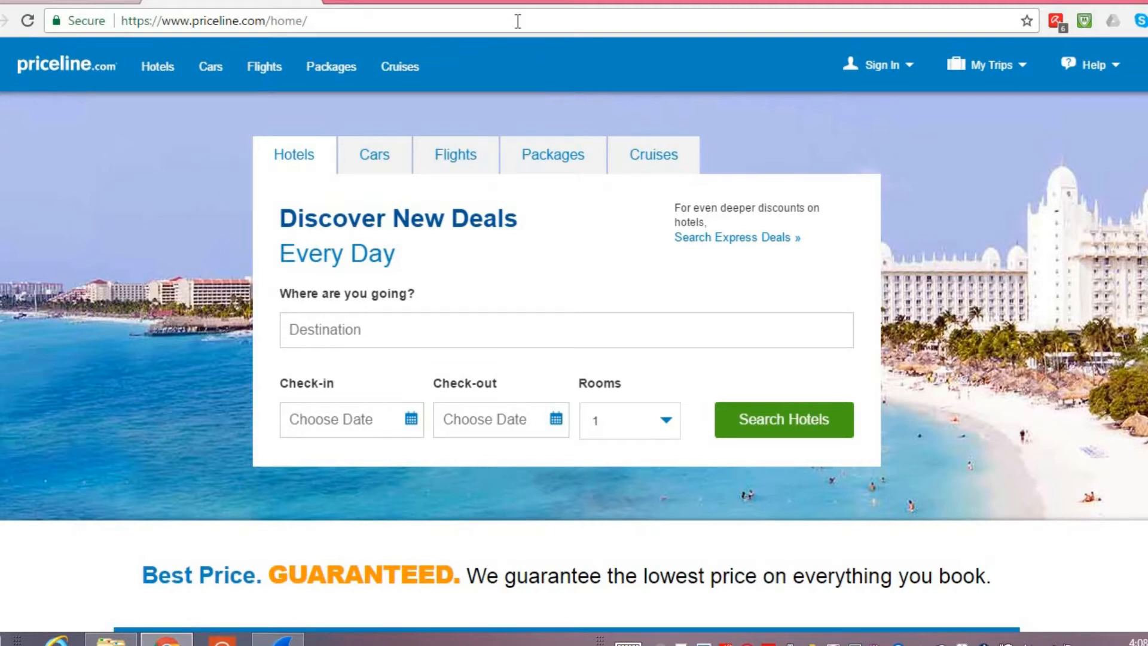
pyautogui.click(518, 21)
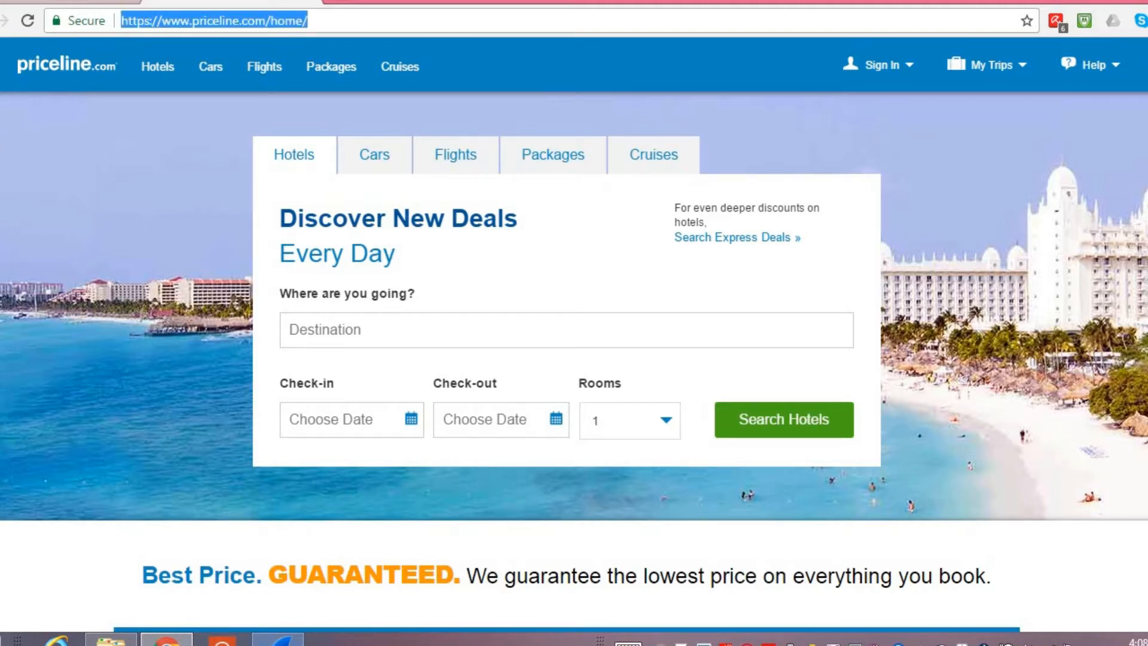
pyautogui.moveTo(278, 640)
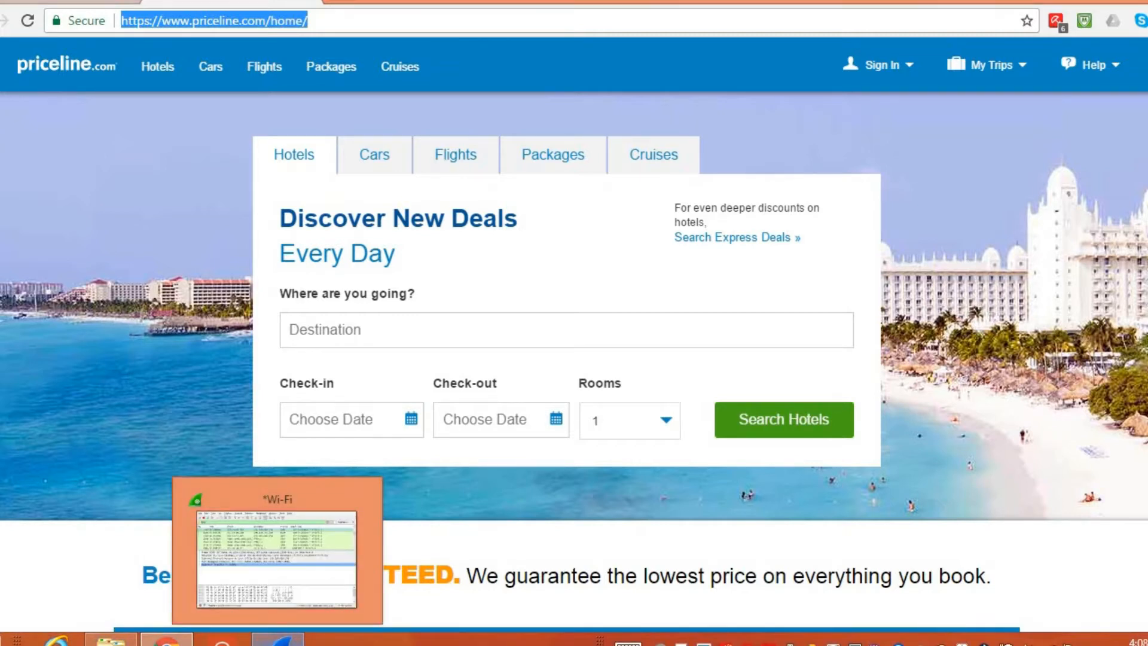
pyautogui.click(277, 641)
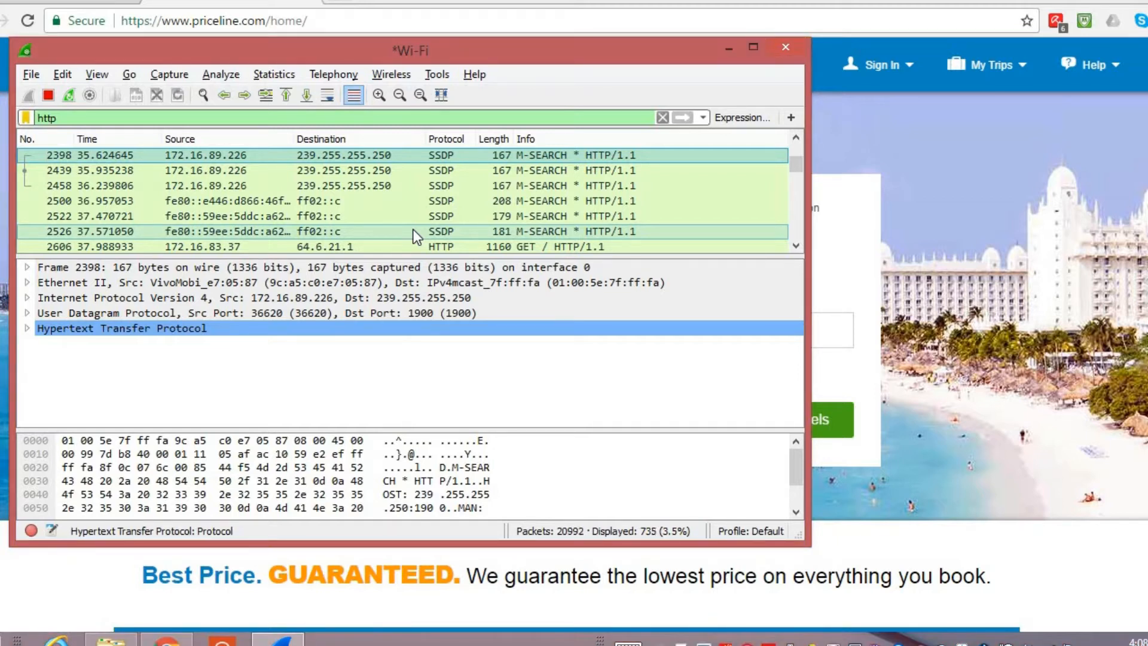
# Replace the display filter text http with icmp.
pyautogui.click(419, 120)
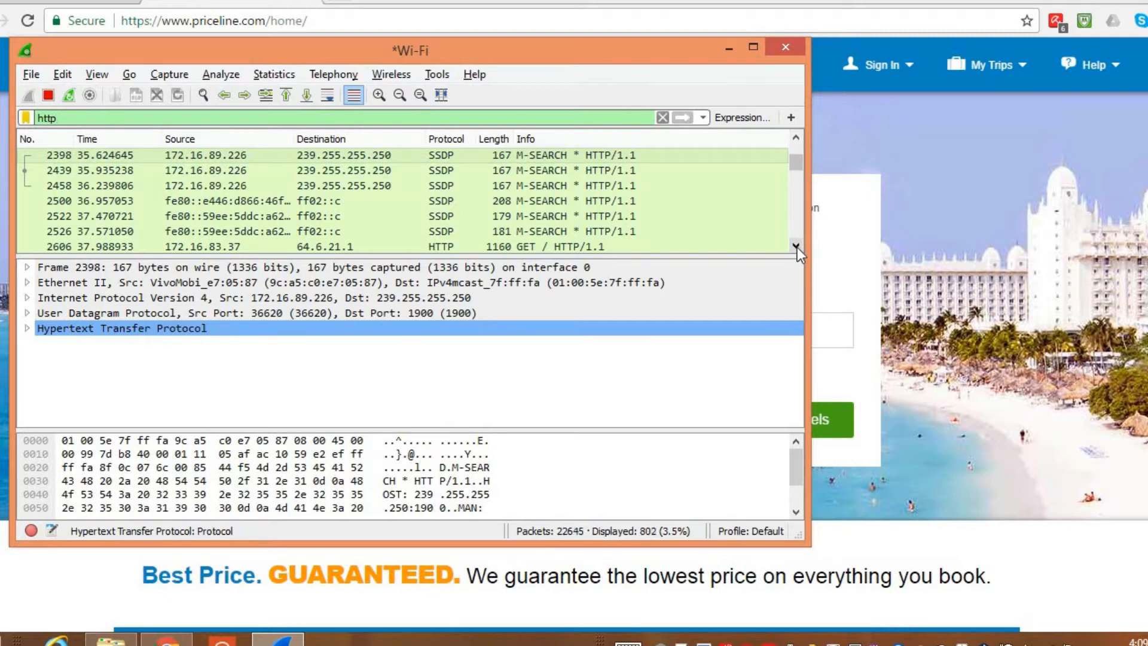
pyautogui.press('BackSpace')
pyautogui.press('BackSpace')
pyautogui.press('BackSpace')
pyautogui.press('BackSpace')
pyautogui.write('icmp')
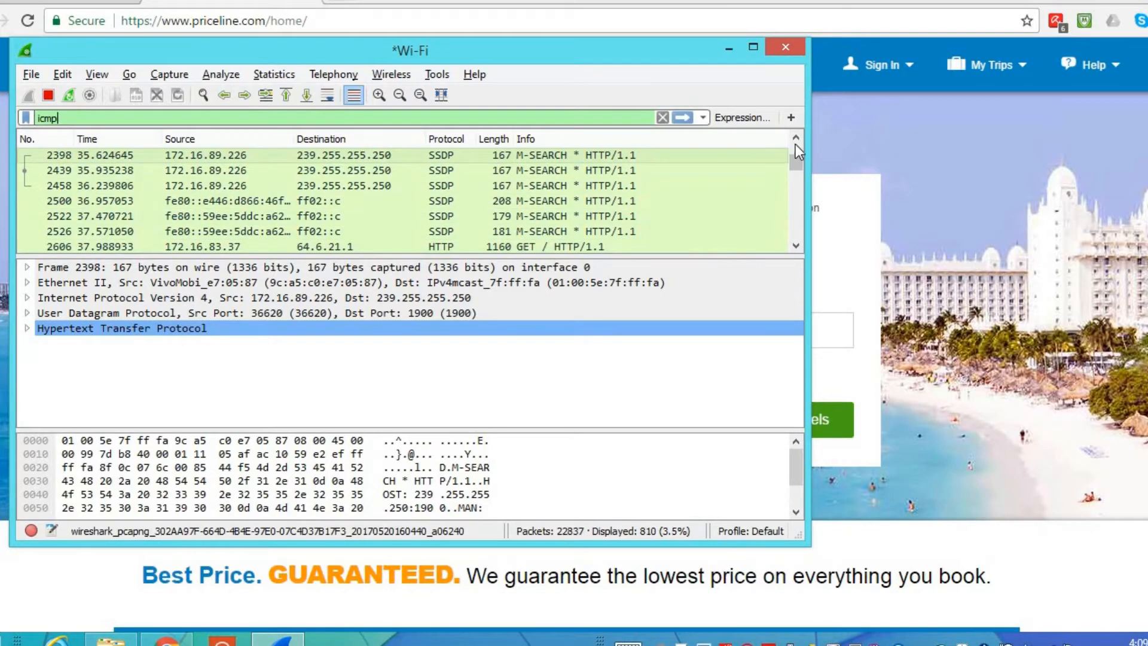
# Find the HTTP packet 2606 with the GET / HTTP/1.1 request and open it in its own window.
pyautogui.click(639, 186)
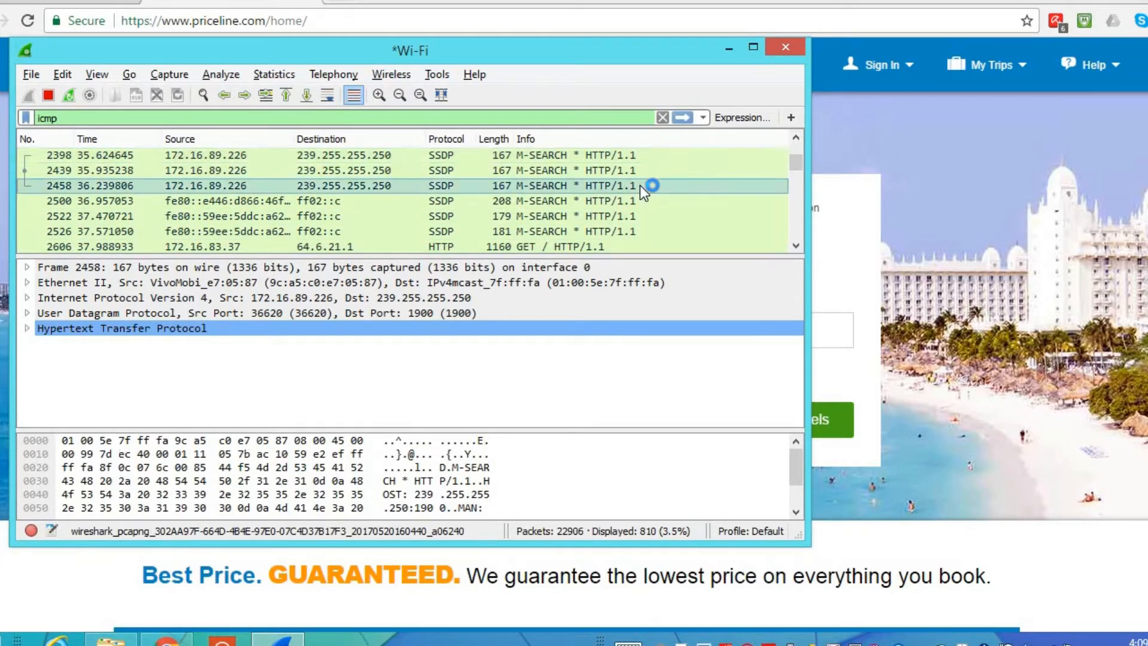
pyautogui.press('Down')
pyautogui.press('Down')
pyautogui.press('Down')
pyautogui.press('Down')
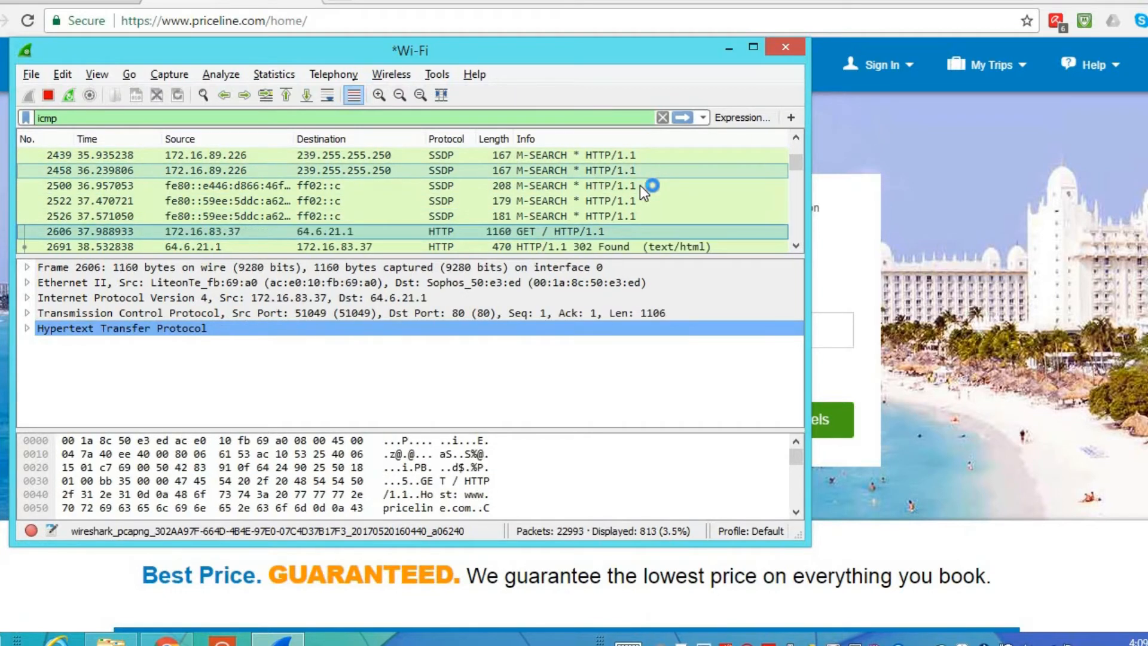
pyautogui.doubleClick(590, 230)
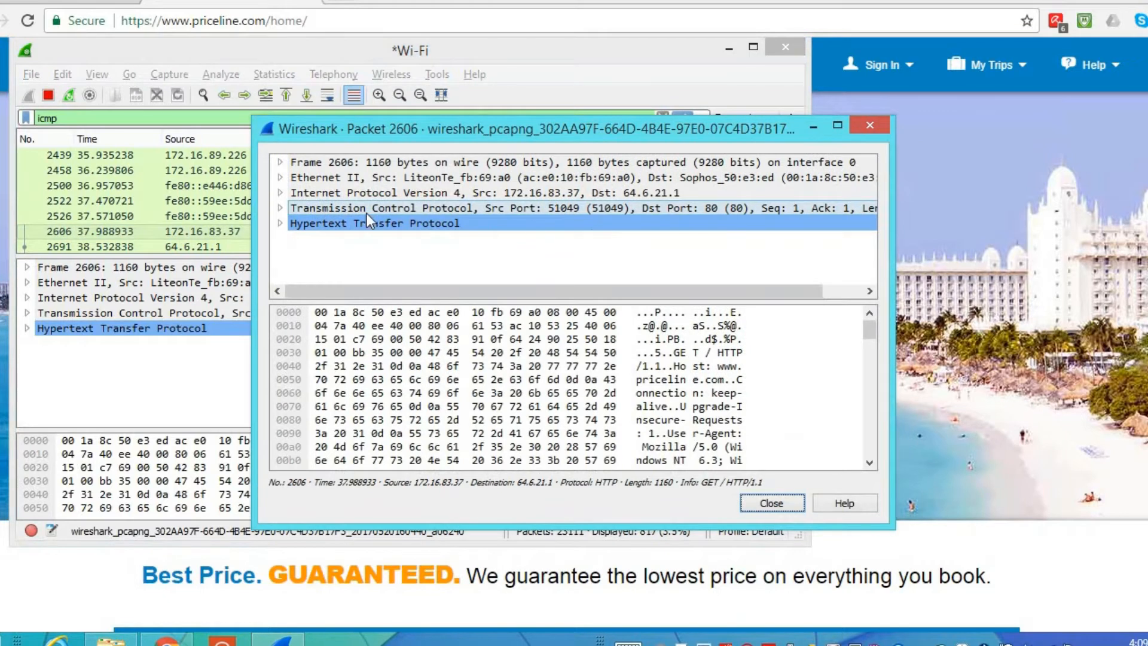
# Expand the packet's Hypertext Transfer Protocol section and examine the GET request's method, URI and version.
pyautogui.click(281, 224)
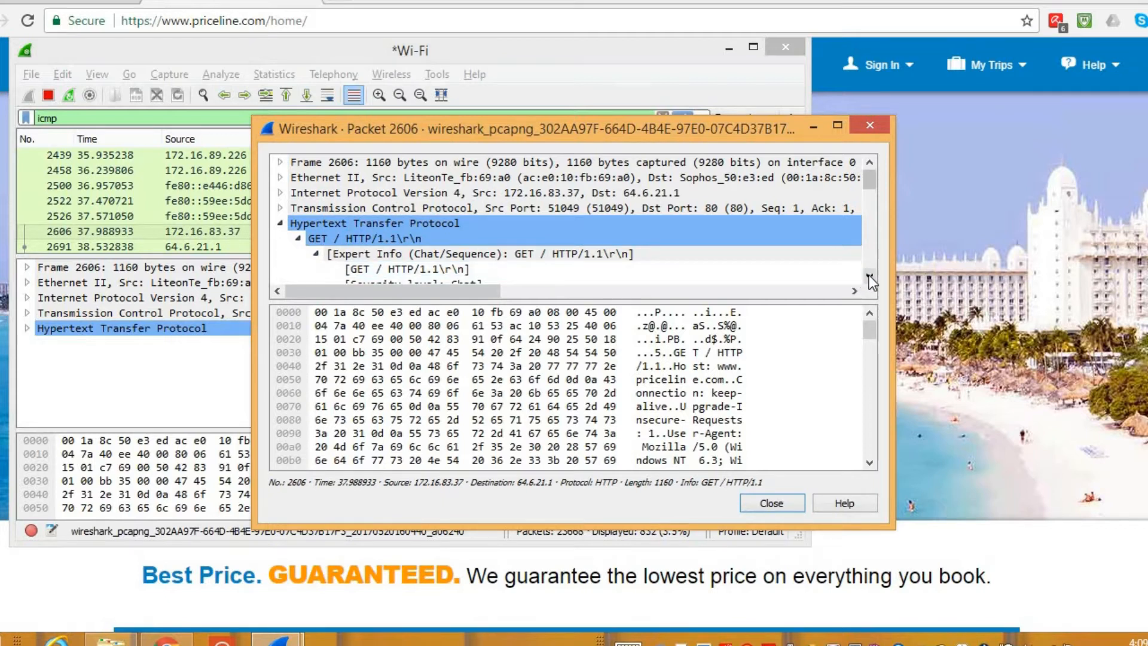
pyautogui.press('Down')
pyautogui.press('Down')
pyautogui.press('Down')
pyautogui.press('Down')
pyautogui.press('Down')
pyautogui.press('Down')
pyautogui.press('Down')
pyautogui.press('Down')
pyautogui.press('Down')
pyautogui.press('Down')
pyautogui.press('Down')
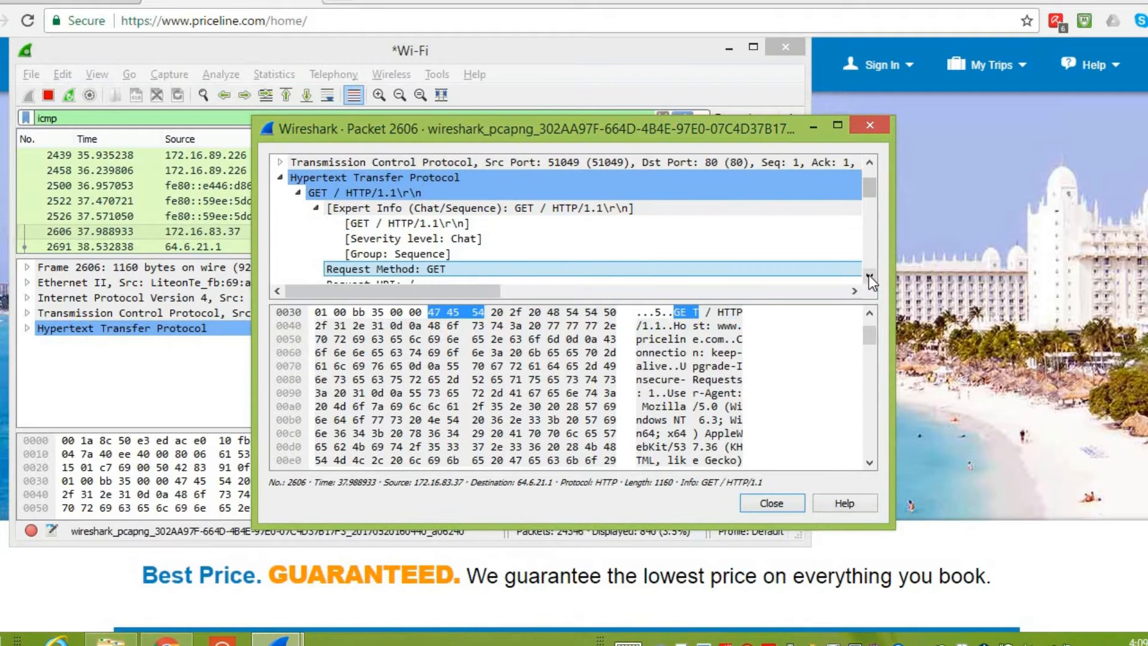
pyautogui.press('Down')
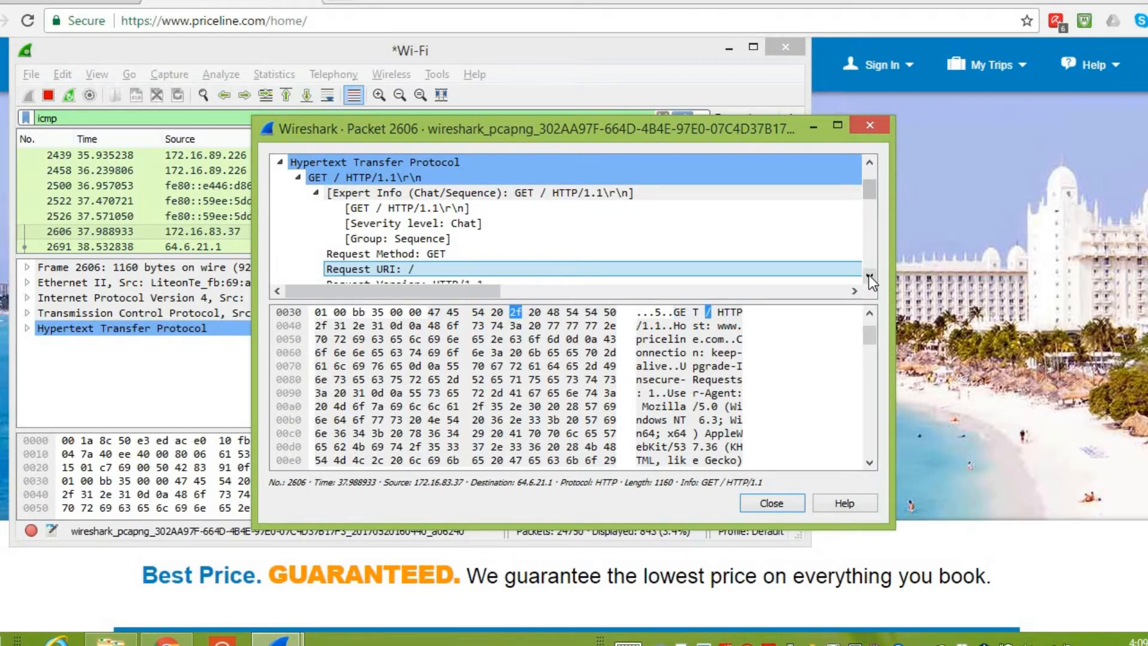
pyautogui.press('Down')
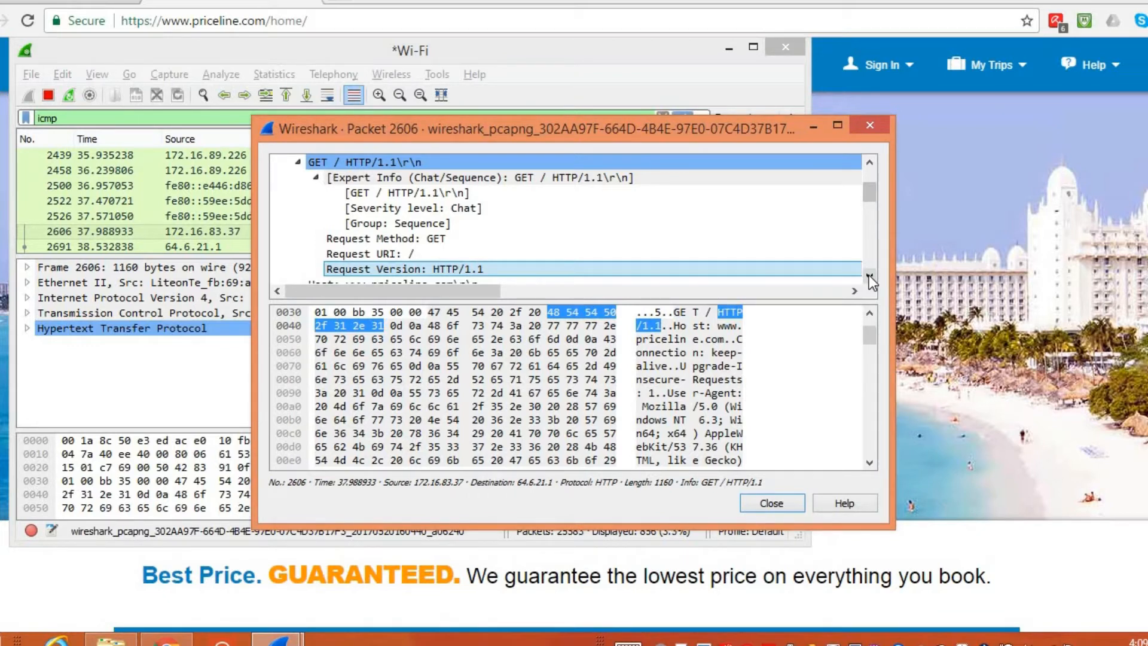
# Read the request's Host, Connection, Upgrade-Insecure-Requests and full User-Agent header lines.
pyautogui.press('Down')
pyautogui.press('Down')
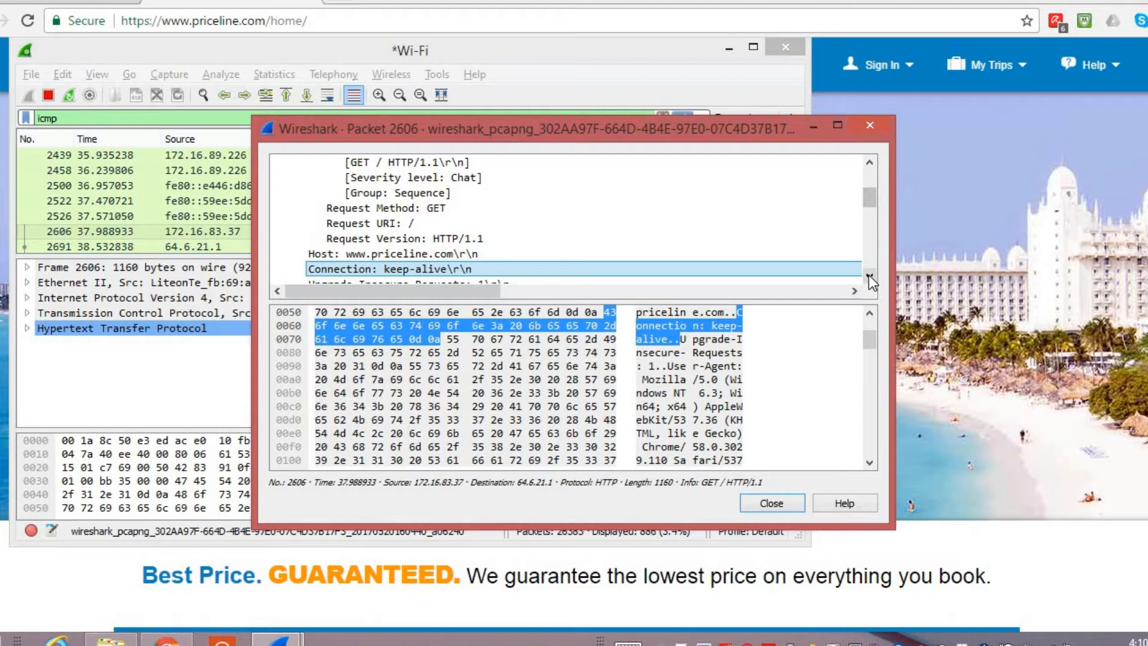
pyautogui.press('Down')
pyautogui.press('Down')
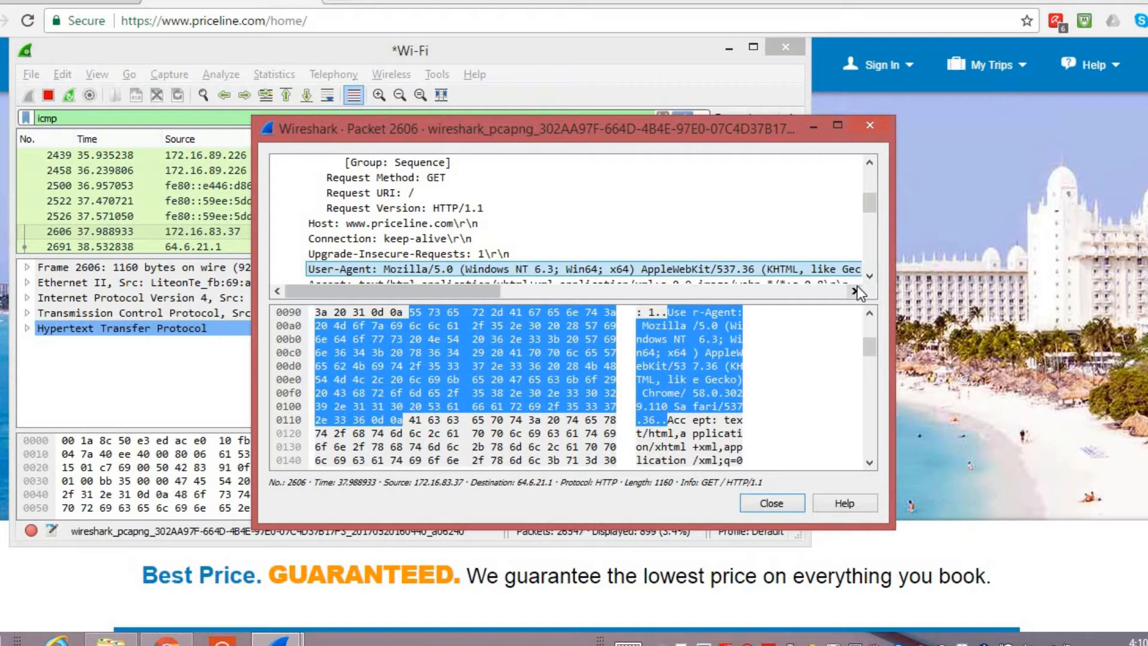
pyautogui.click(855, 286)
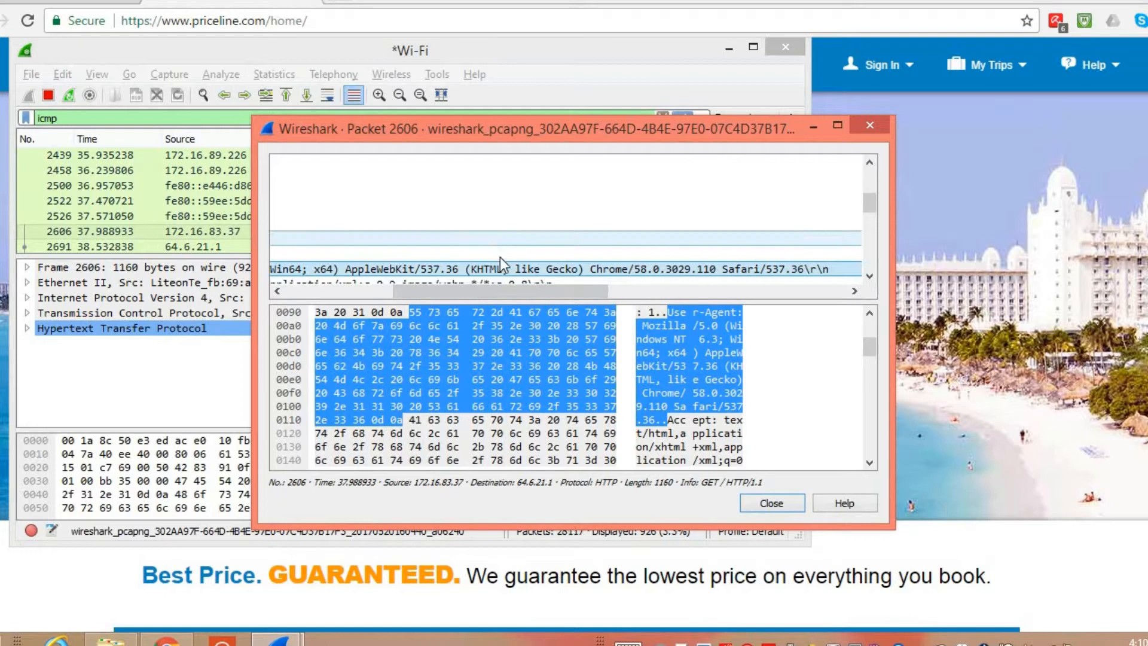
pyautogui.moveTo(500, 294); pyautogui.dragTo(403, 292)
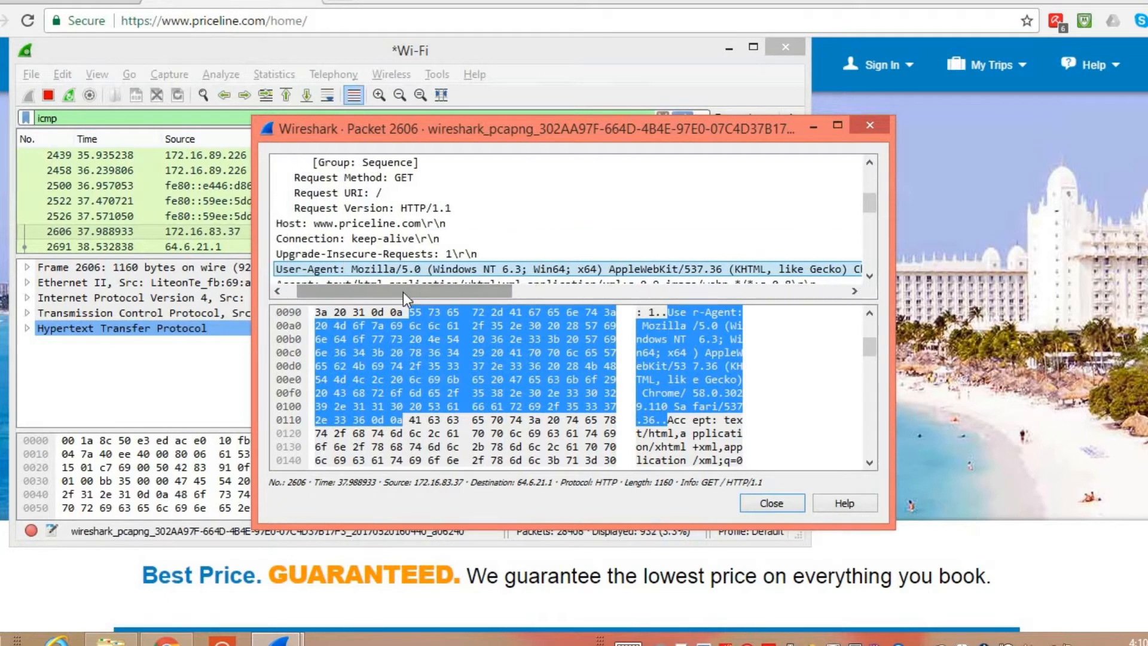
# Read the request's Accept, Accept-Encoding and Accept-Language headers and expand the Cookie header.
pyautogui.press('Down')
pyautogui.press('Down')
pyautogui.press('Down')
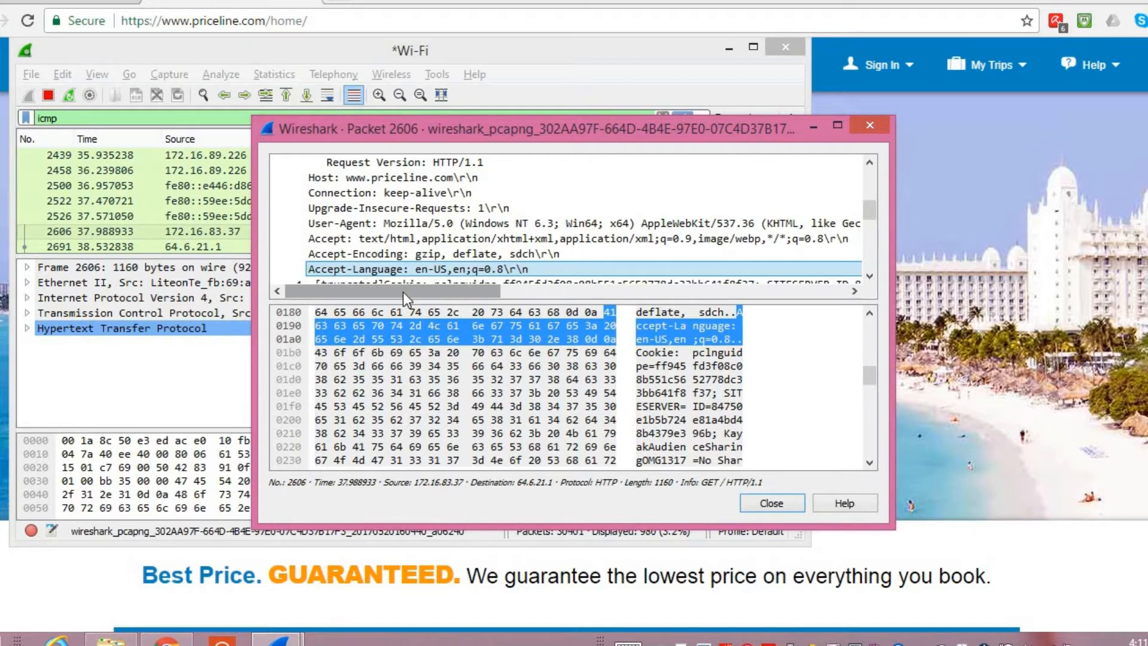
pyautogui.press('Down')
pyautogui.press('Right')
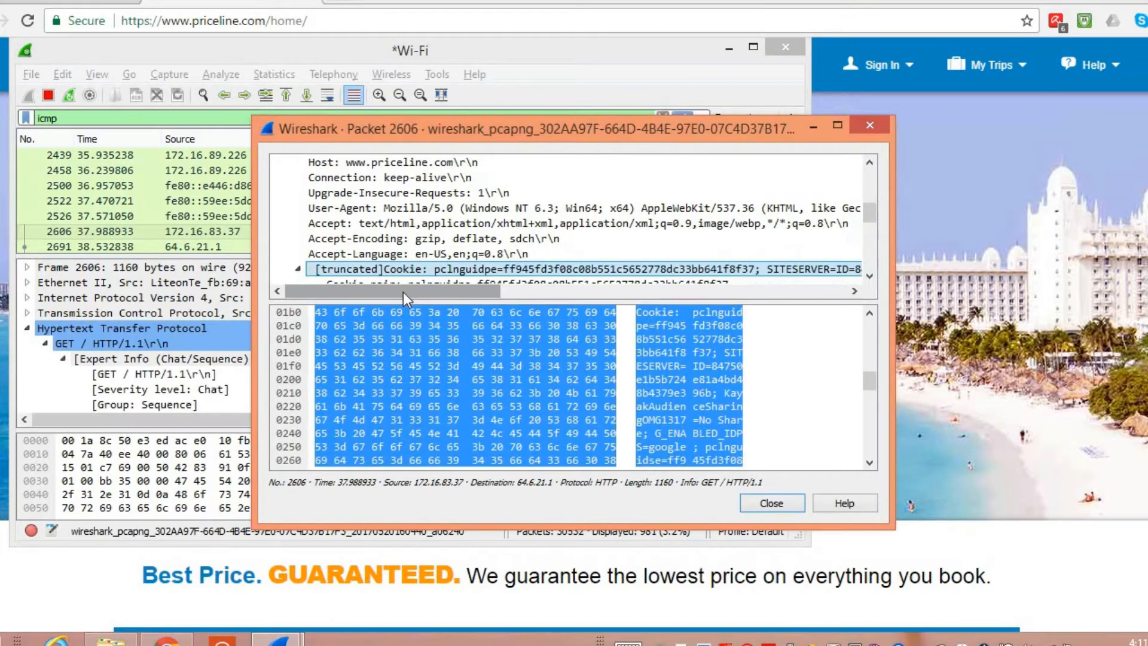
pyautogui.press('Down')
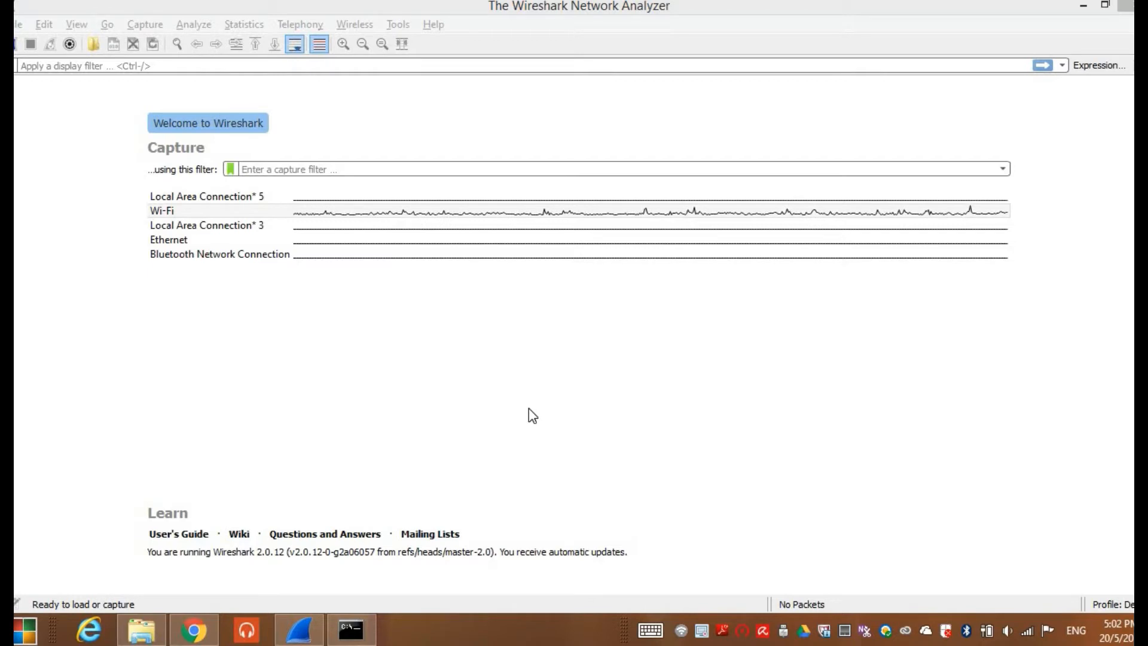
# Try to set ftp as the capture filter for the Wi-Fi interface in the capture options.
pyautogui.click(529, 407)
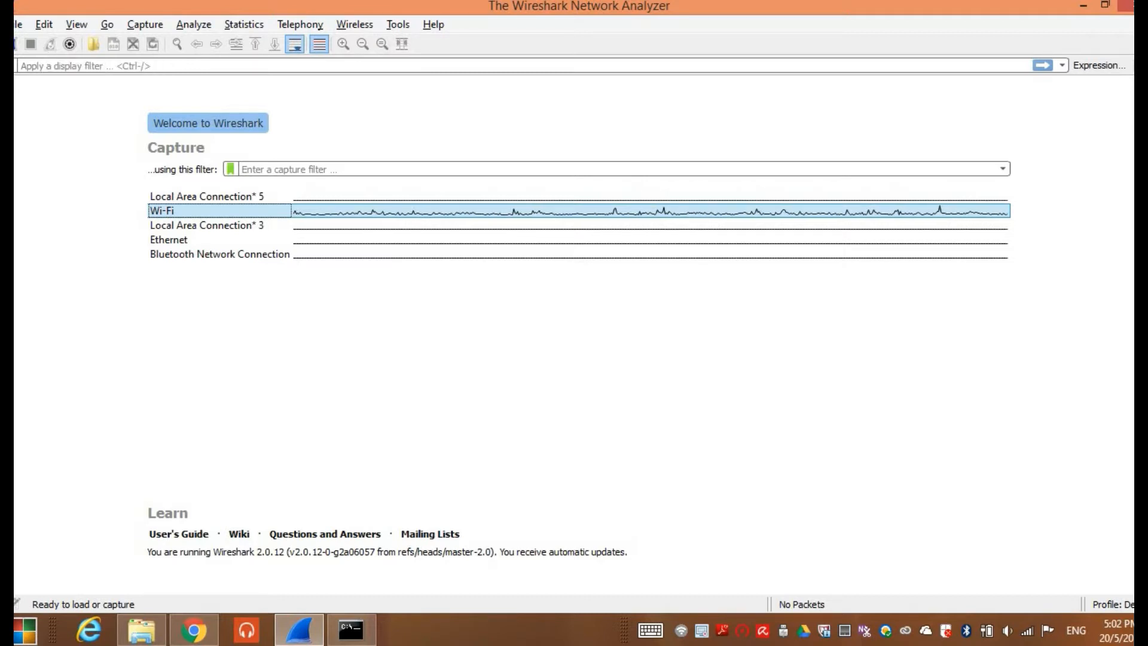
pyautogui.click(127, 20)
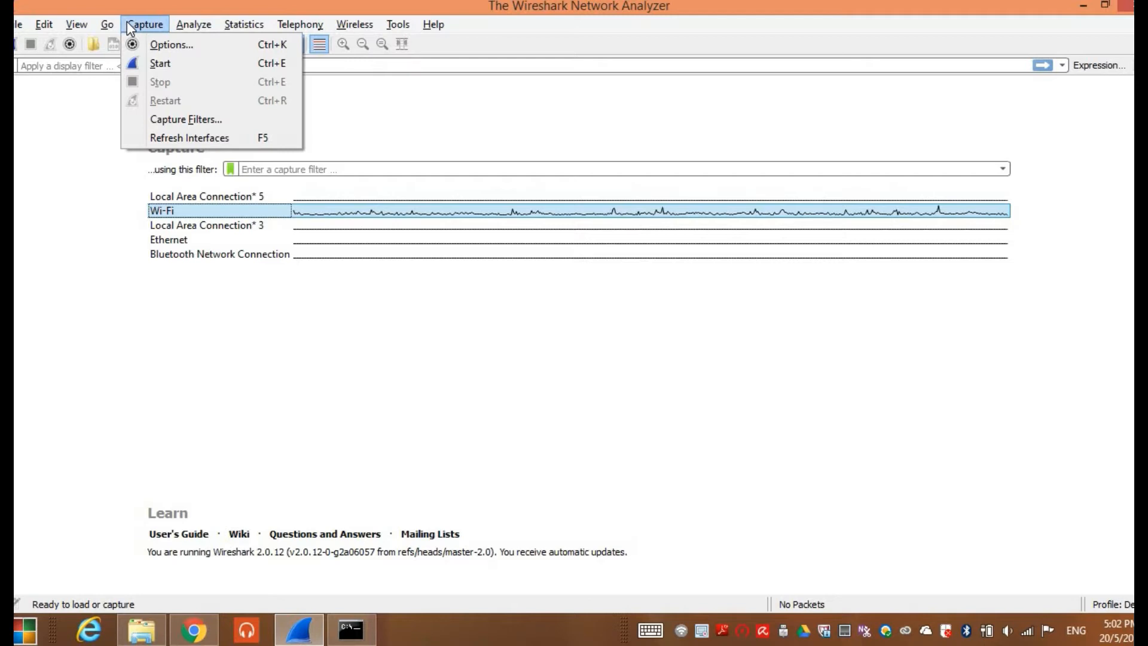
pyautogui.click(159, 45)
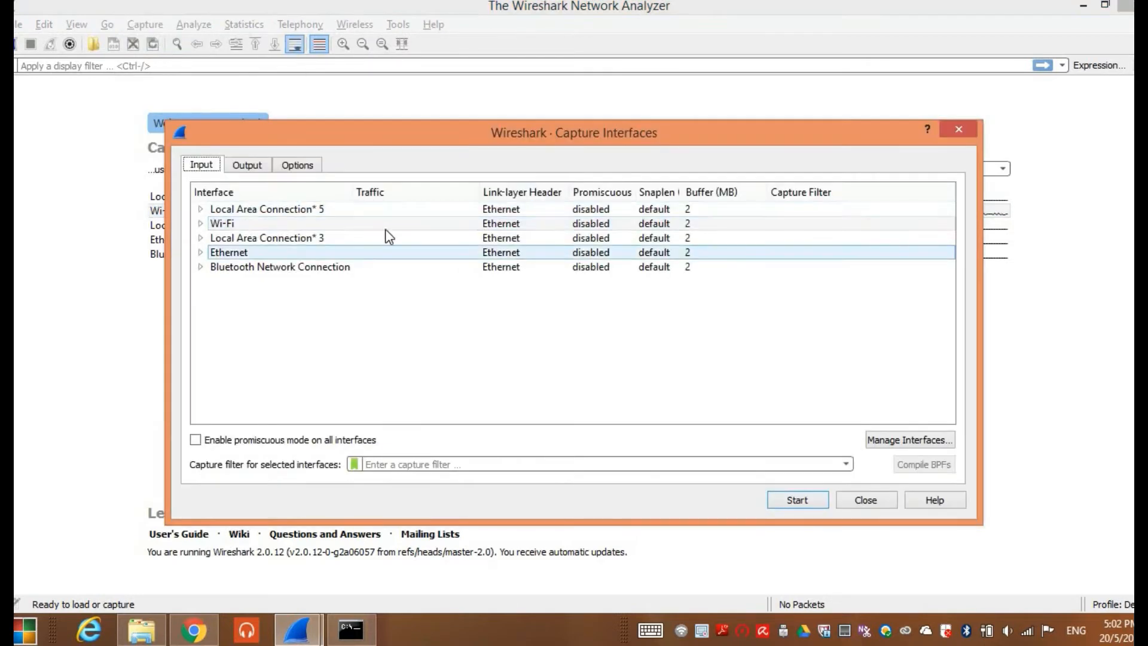
pyautogui.click(386, 225)
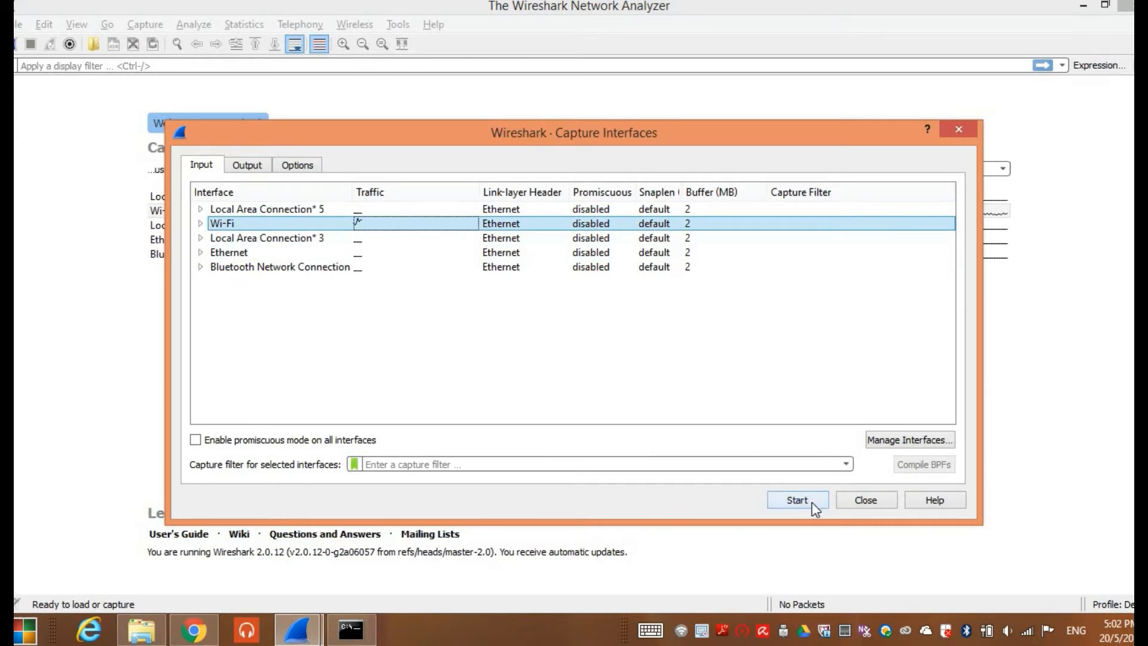
pyautogui.click(819, 465)
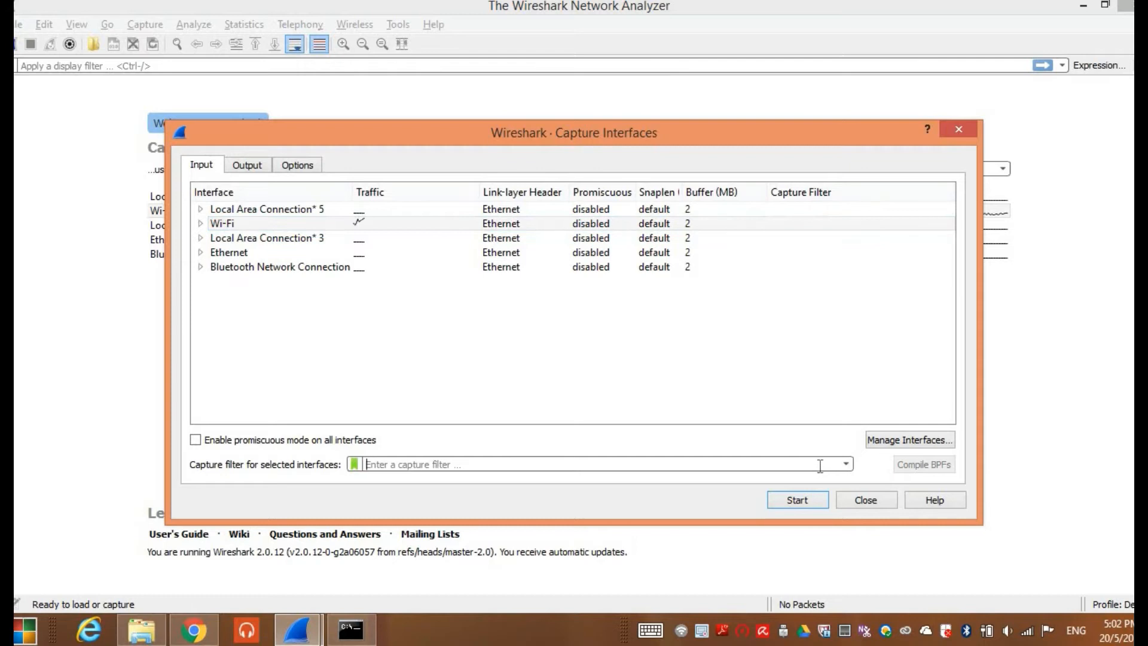
pyautogui.write('ftp')
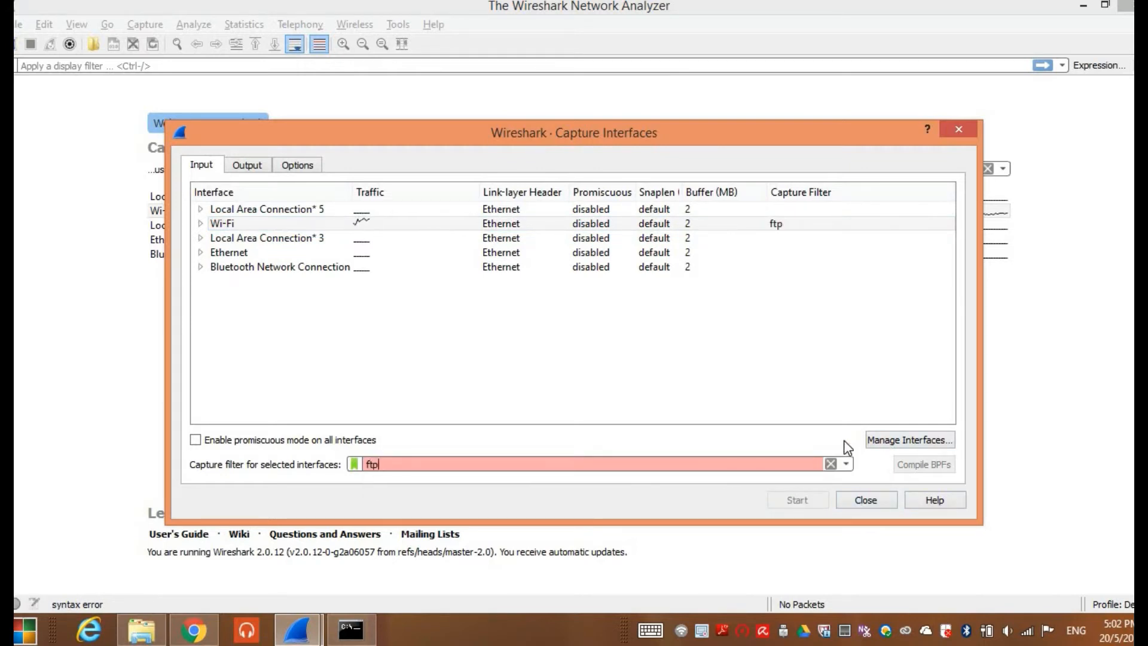
pyautogui.click(439, 222)
pyautogui.click(440, 211)
pyautogui.click(437, 226)
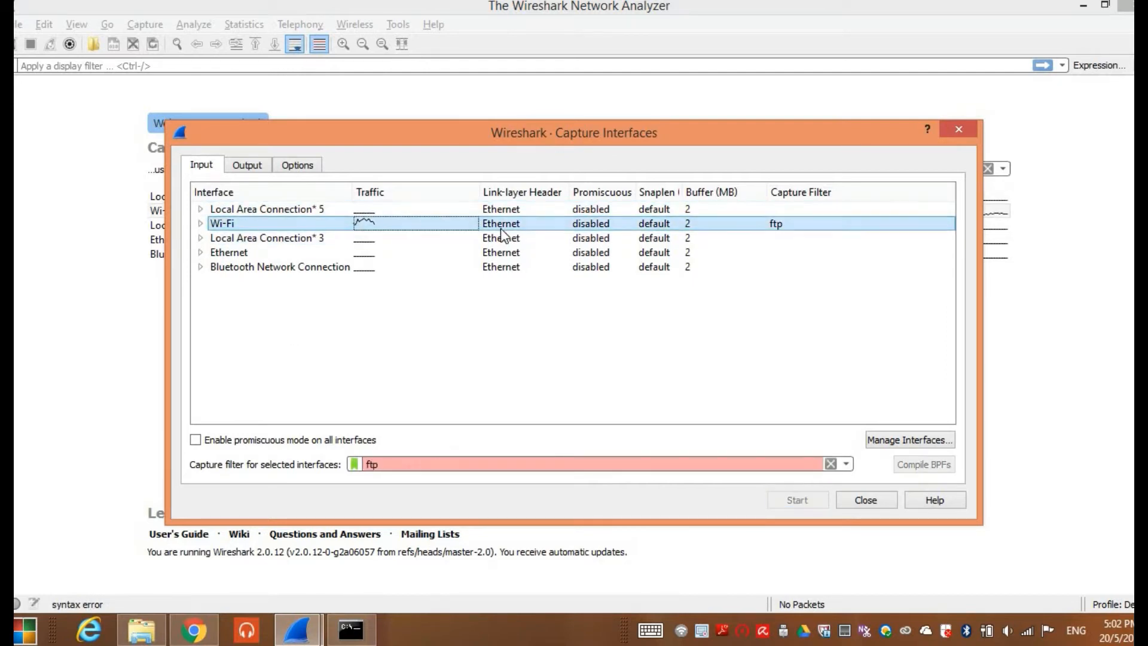
pyautogui.click(883, 502)
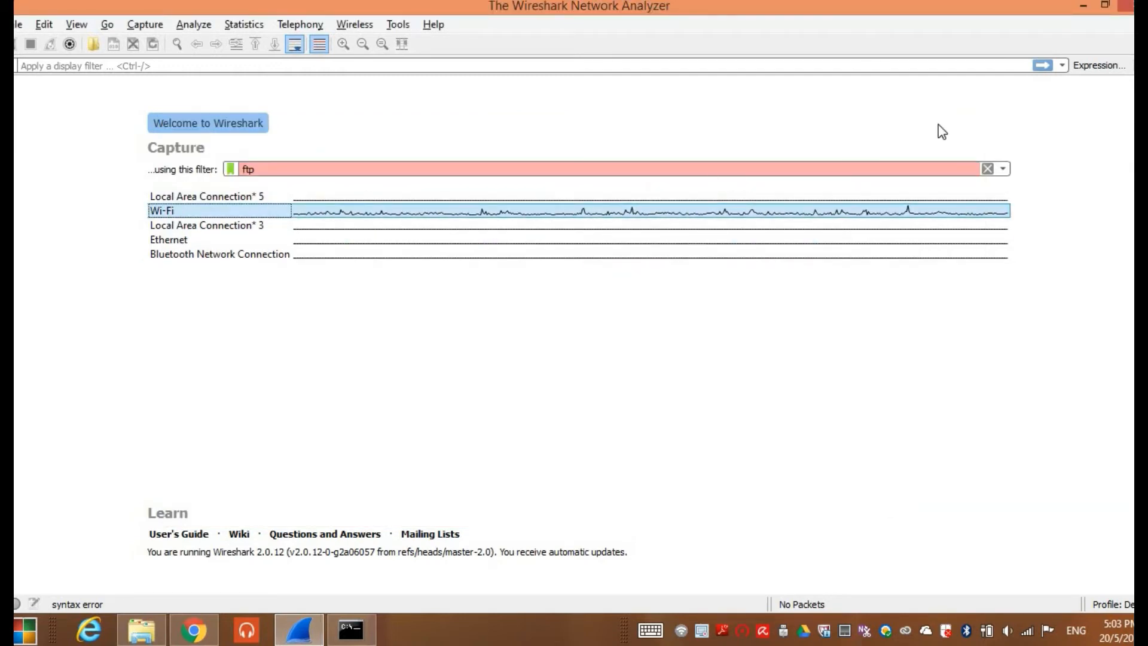
# Clear the capture filter and start a live capture on the Wi-Fi interface.
pyautogui.click(987, 169)
pyautogui.doubleClick(159, 210)
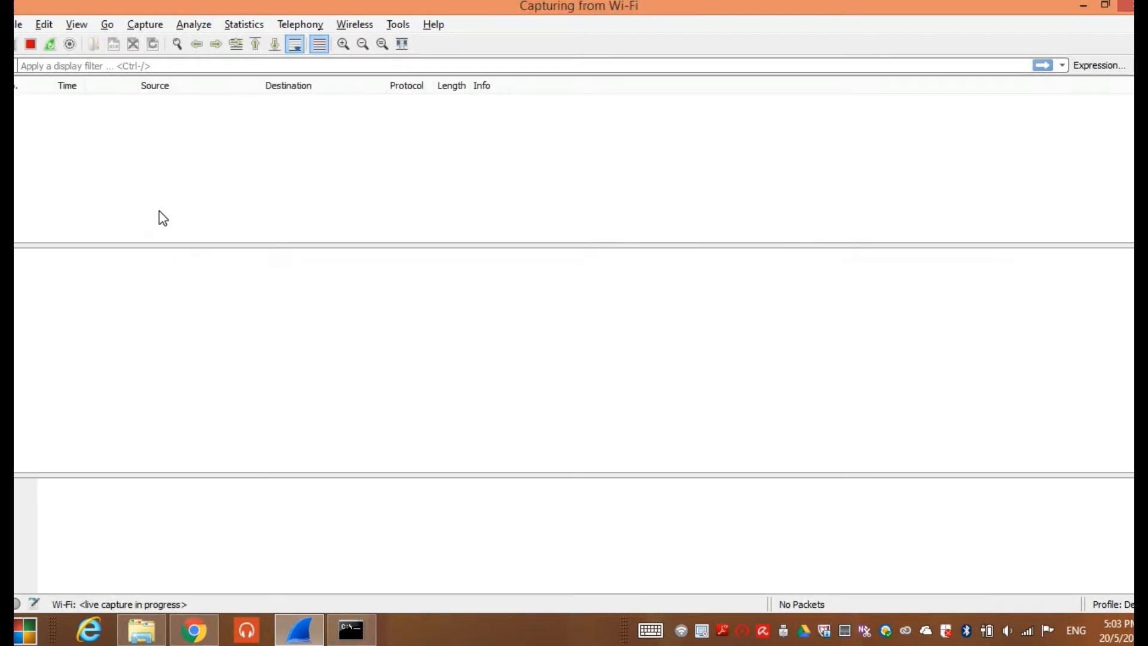
# Switch to the Command Prompt and connect to the FTP server ftp.mcafee.com.
pyautogui.click(362, 634)
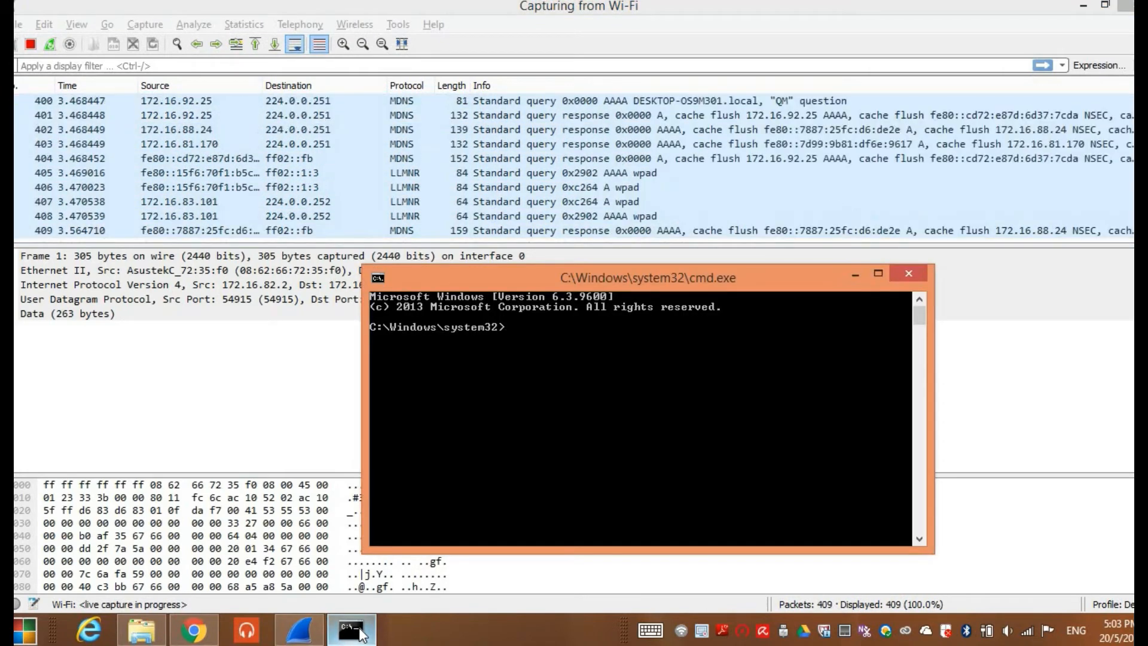
pyautogui.write('ftp fto')
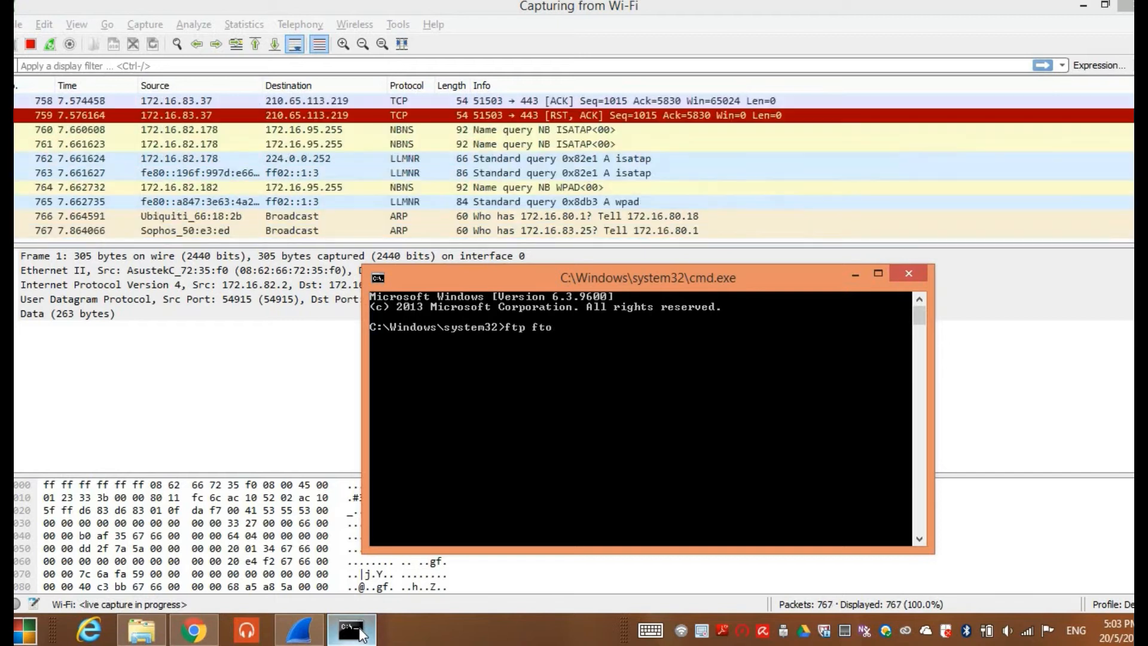
pyautogui.press('BackSpace')
pyautogui.write('p.m')
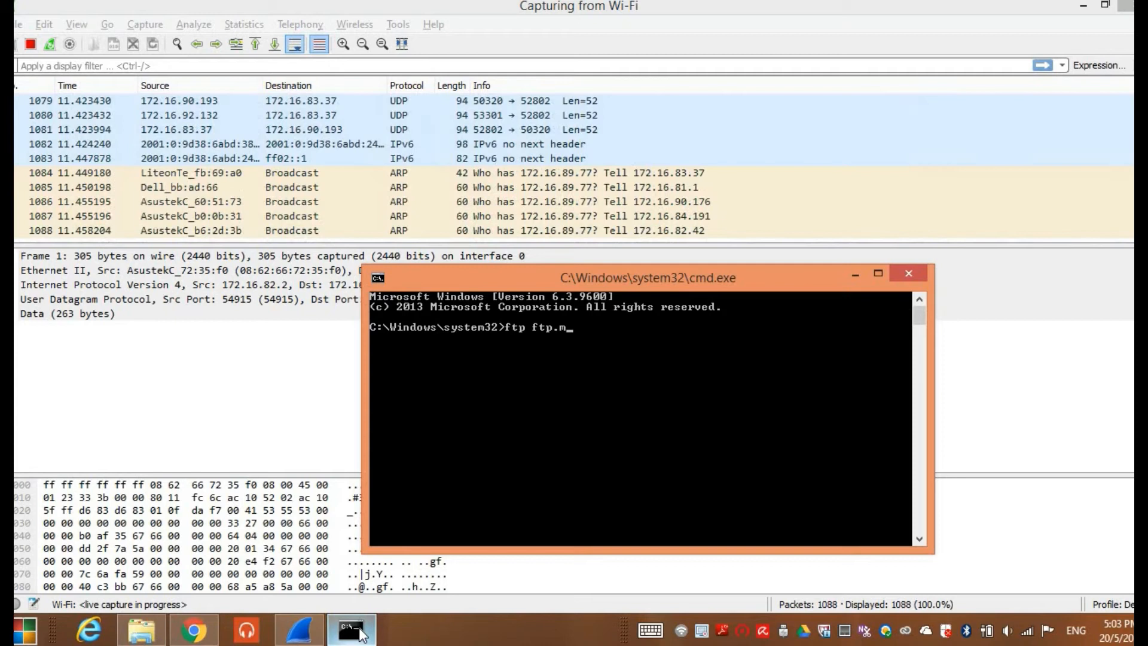
pyautogui.write('cafee')
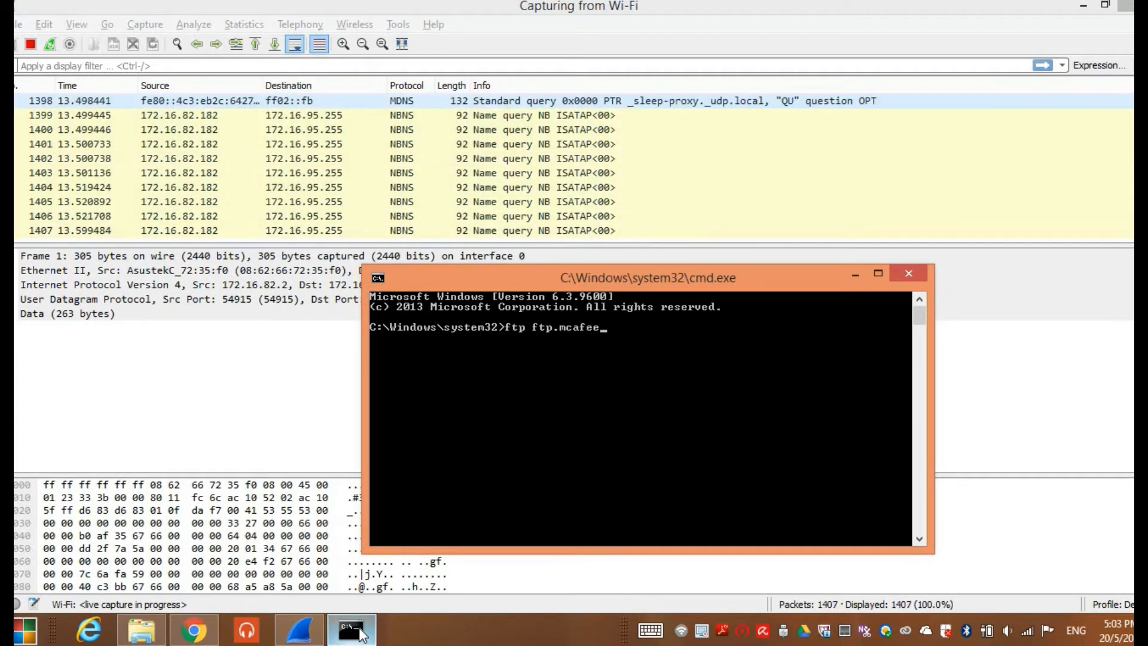
pyautogui.write('.com')
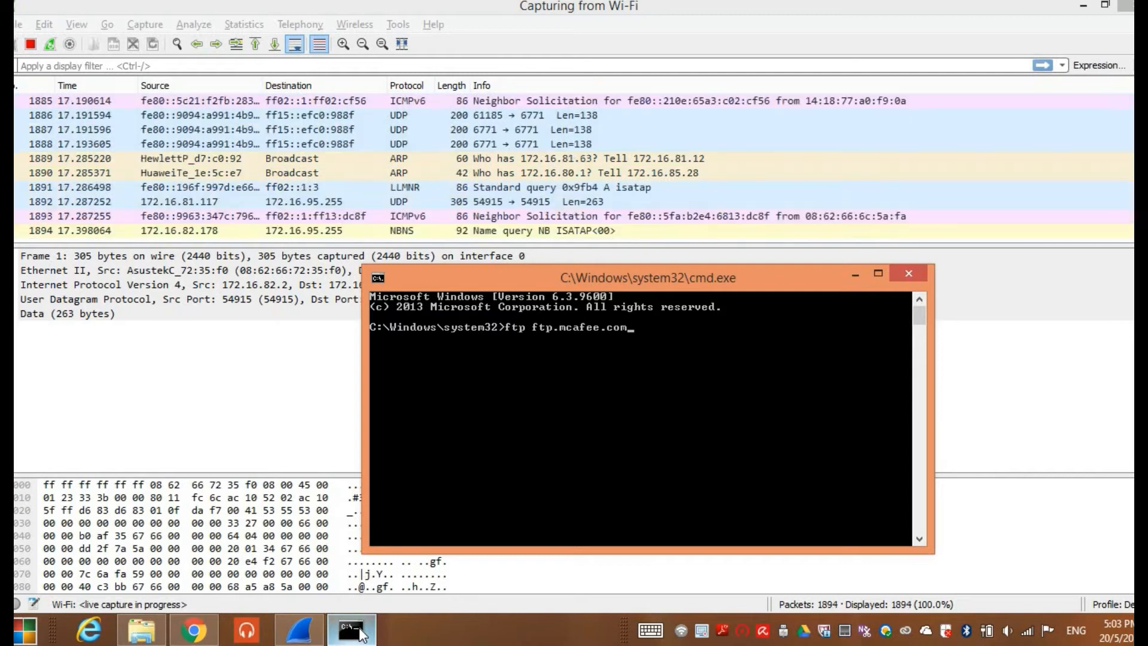
pyautogui.press('Return')
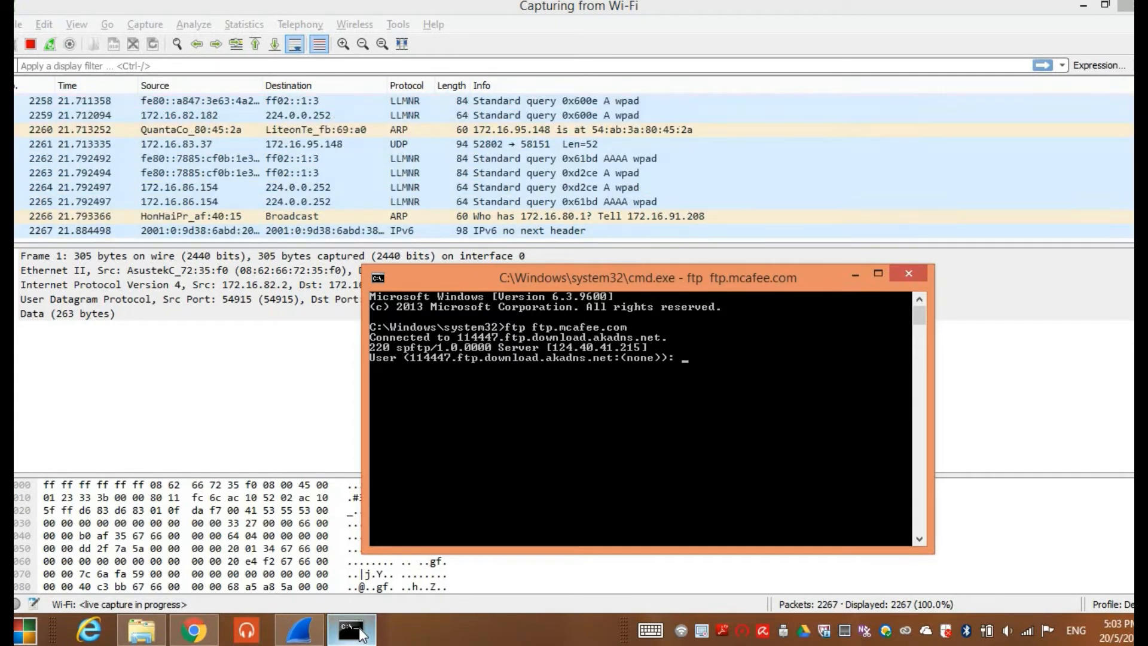
# Log in to the FTP server as user anonymous and enter the account password.
pyautogui.write('a')
pyautogui.write('nony')
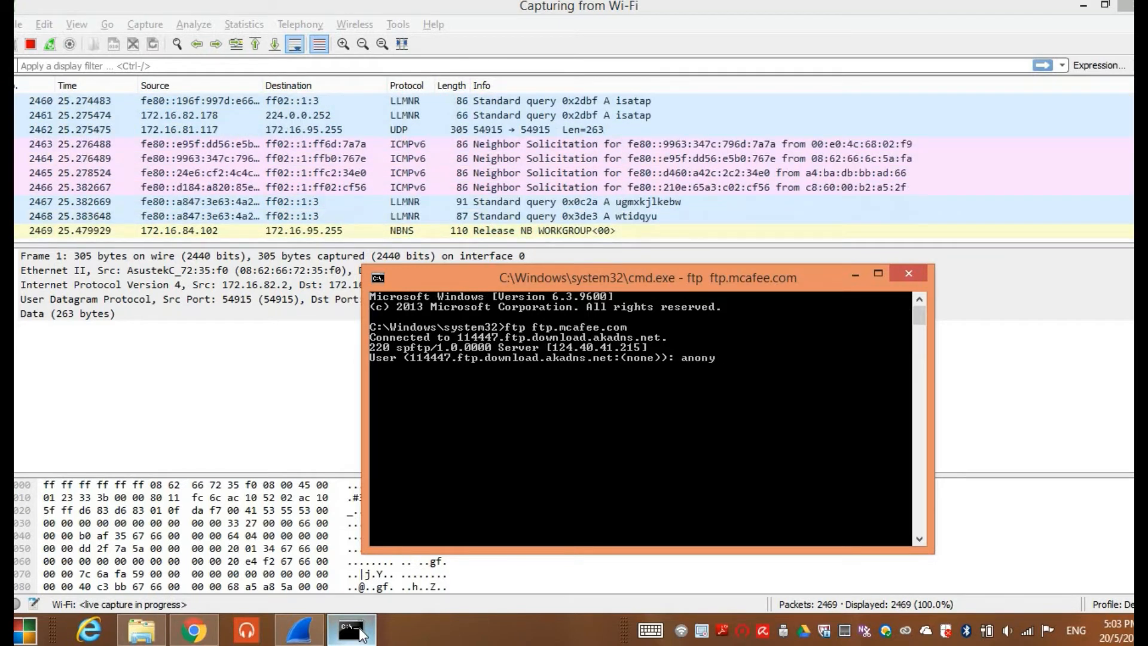
pyautogui.write('mous')
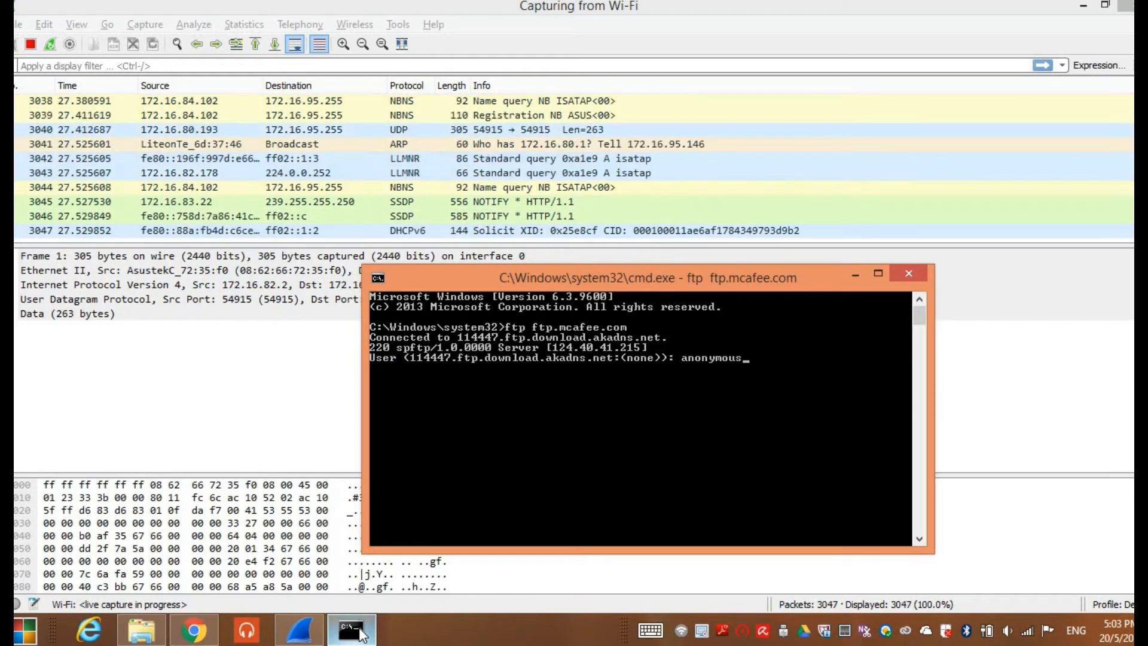
pyautogui.press('Return')
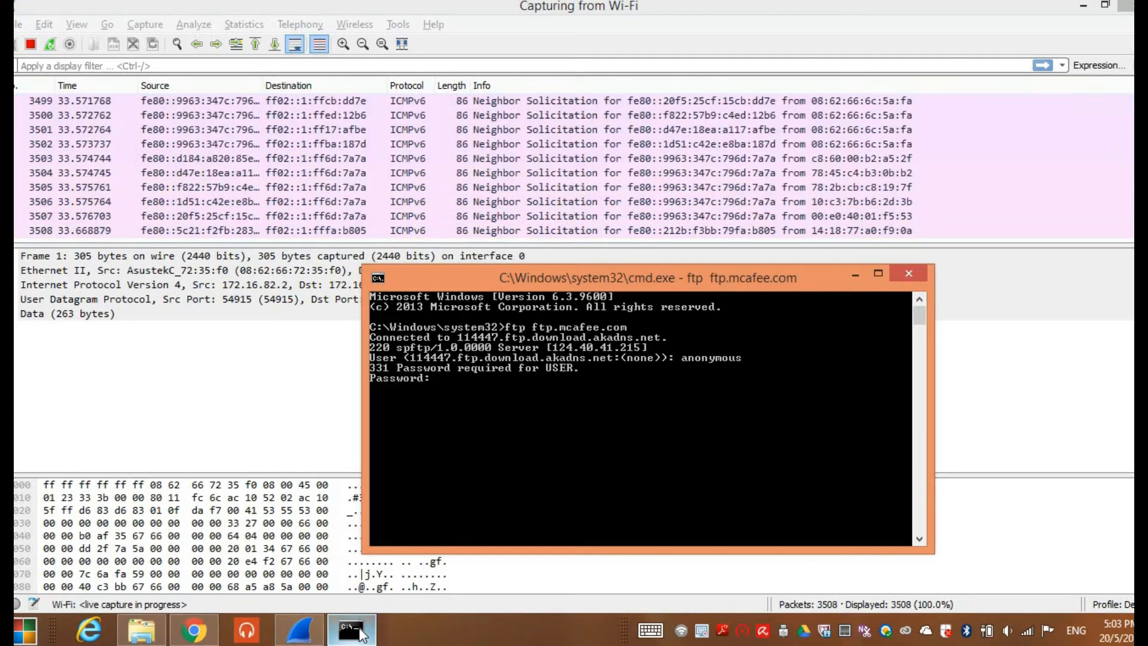
pyautogui.press('Return')
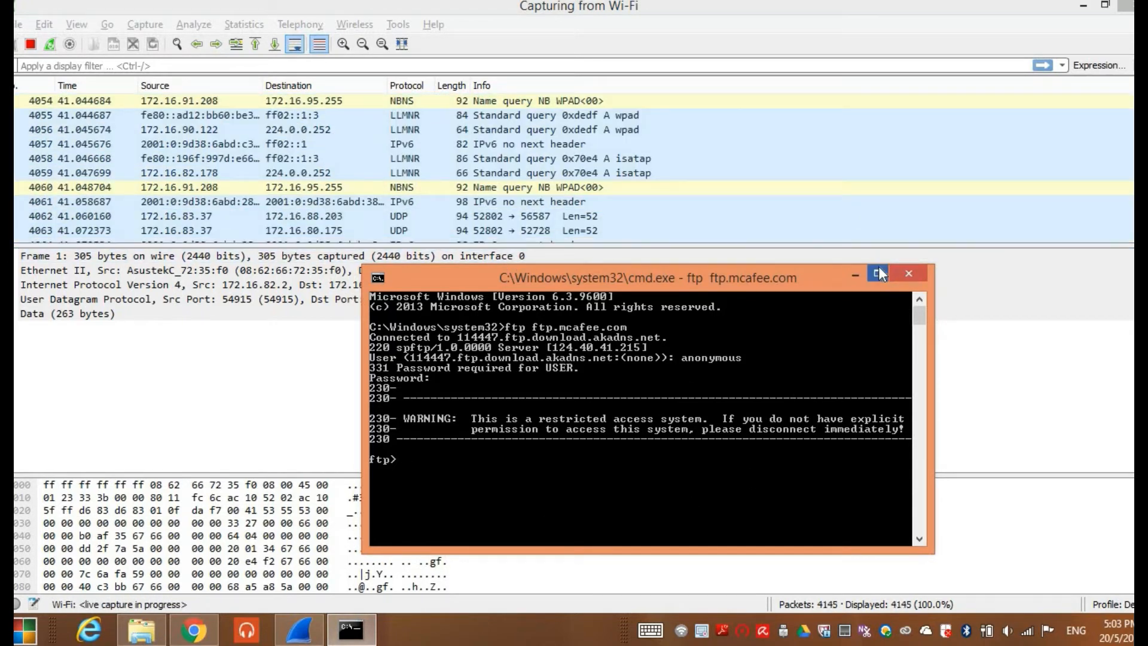
# List the contents of the FTP server's root directory with the dir command.
pyautogui.click(878, 270)
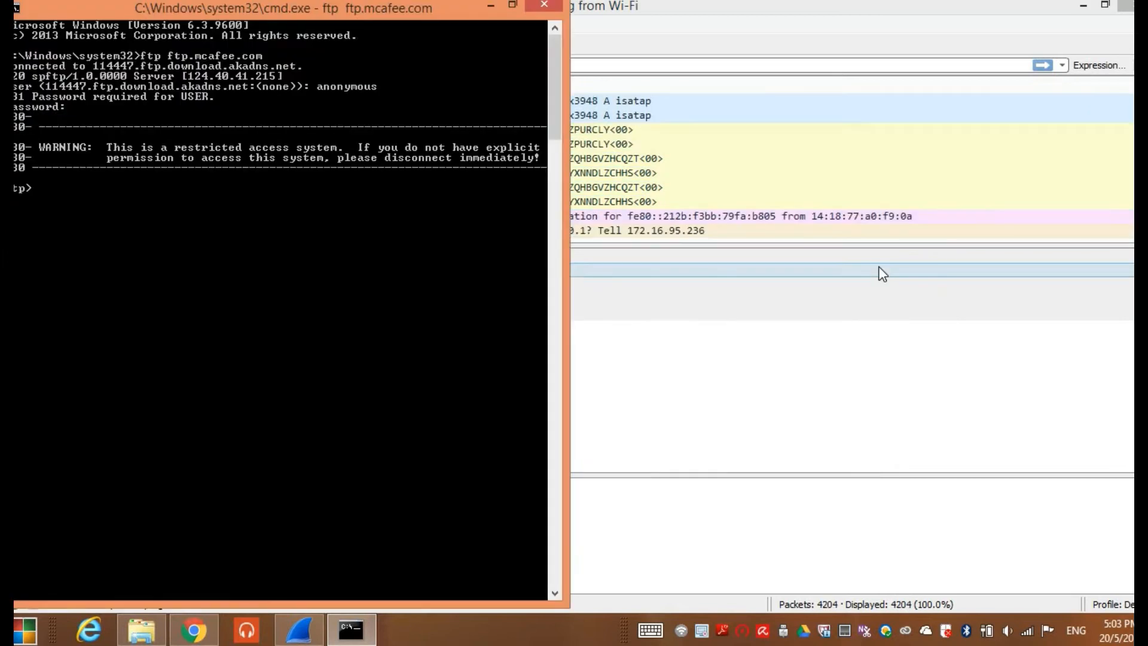
pyautogui.click(513, 6)
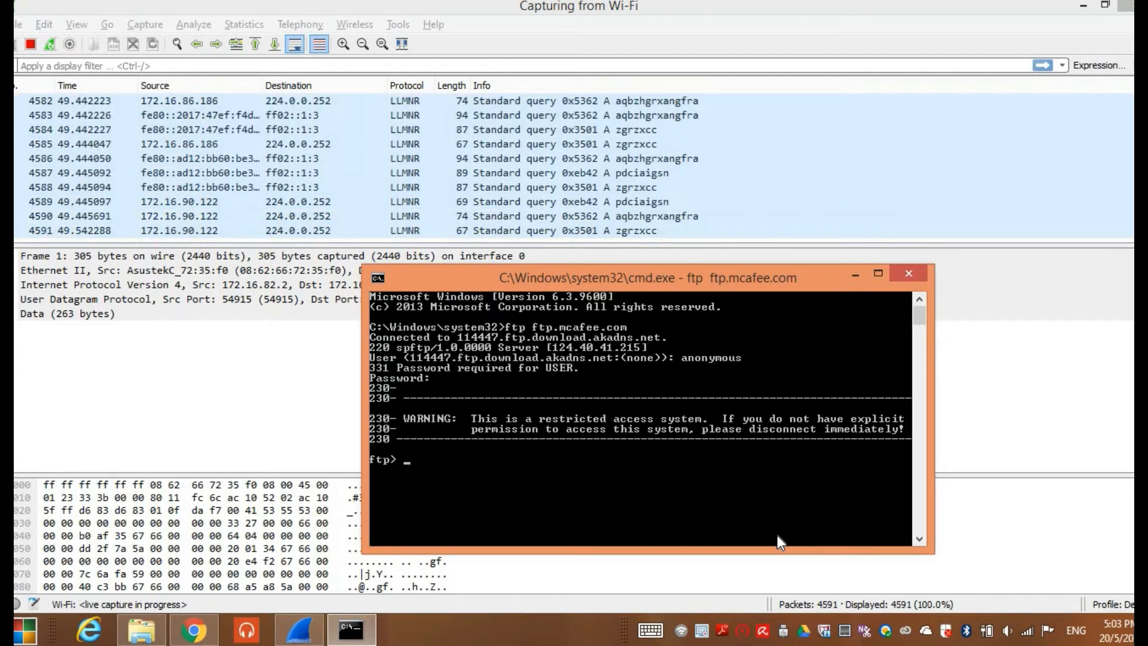
pyautogui.write('d')
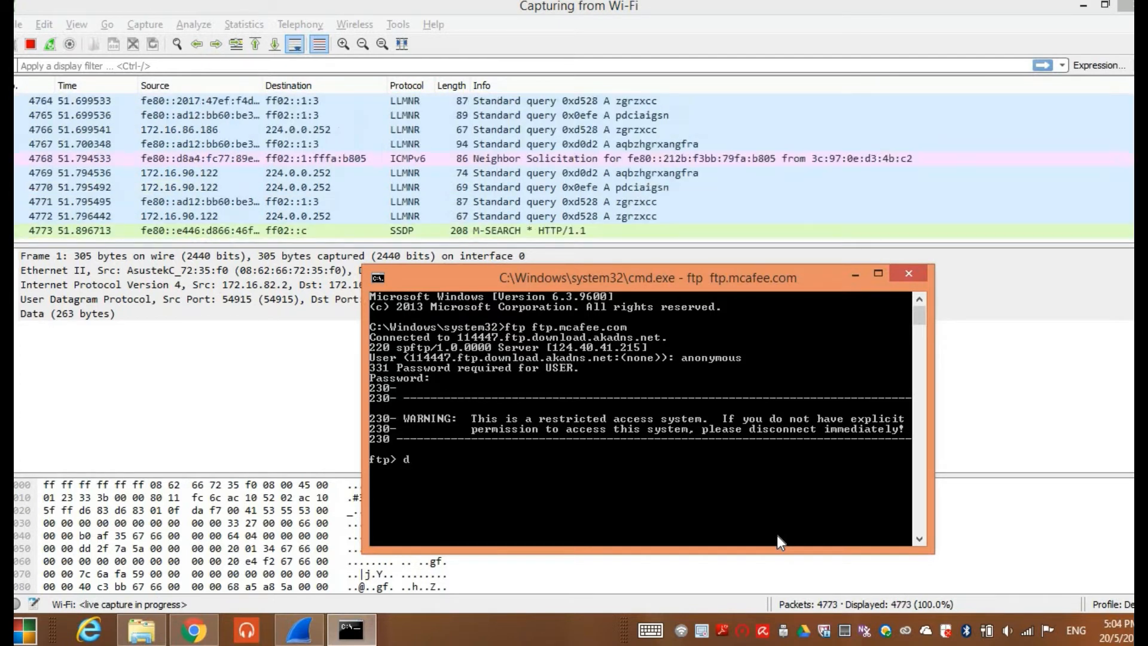
pyautogui.write('ir')
pyautogui.press('Return')
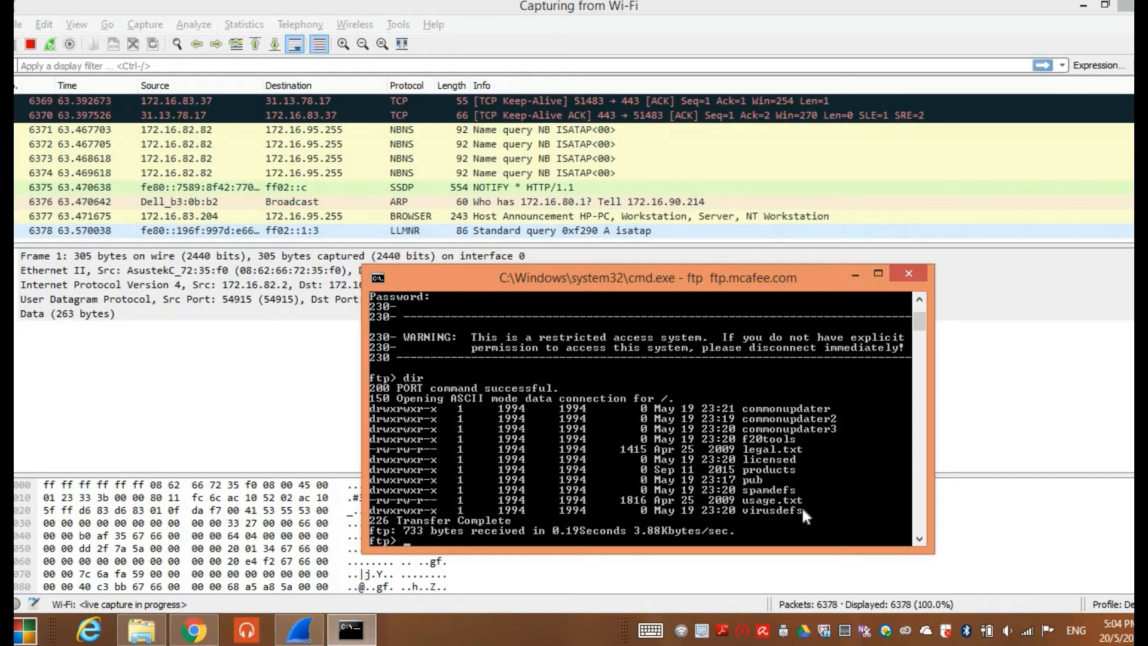
# Set the FTP transfer type to ascii and change it to binary.
pyautogui.write('asci')
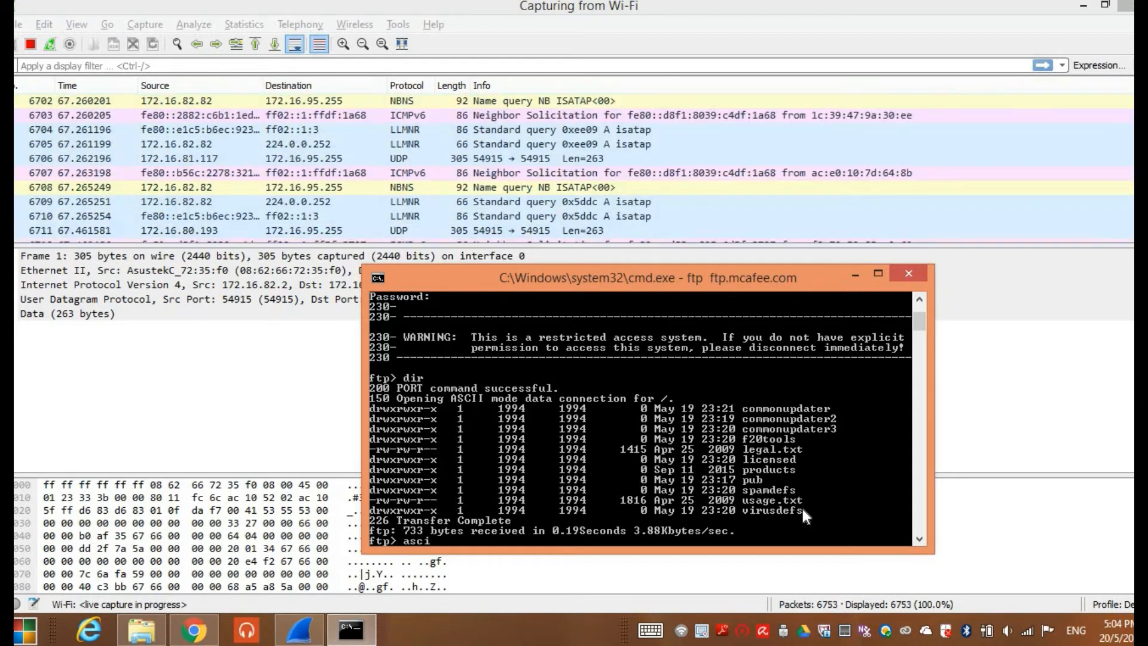
pyautogui.write('i')
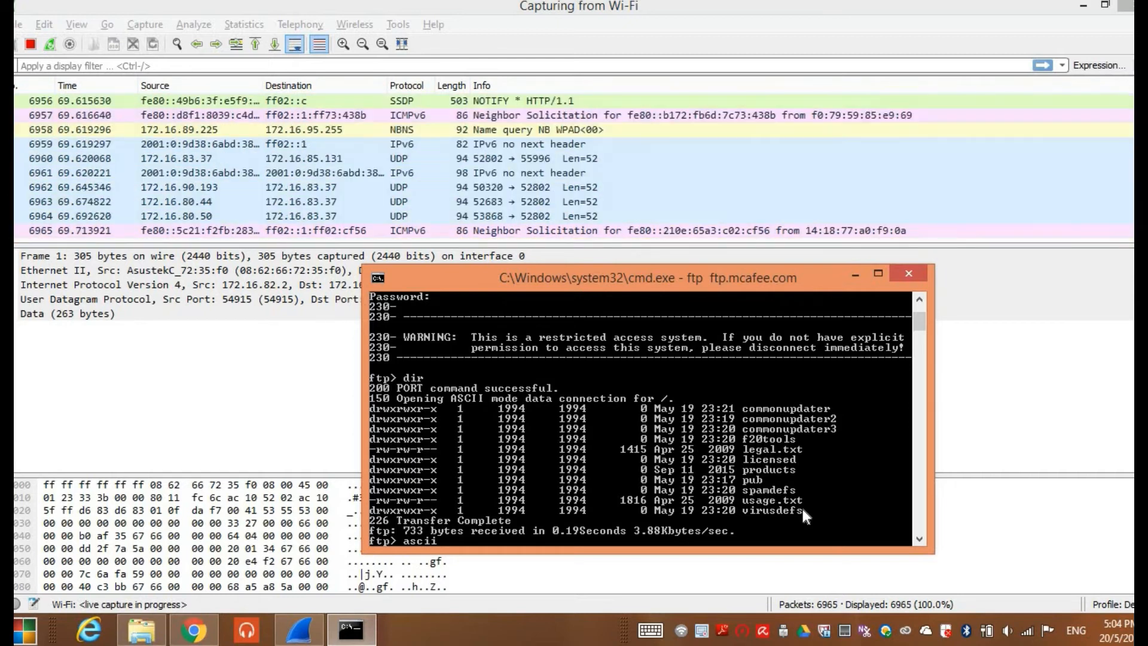
pyautogui.press('Return')
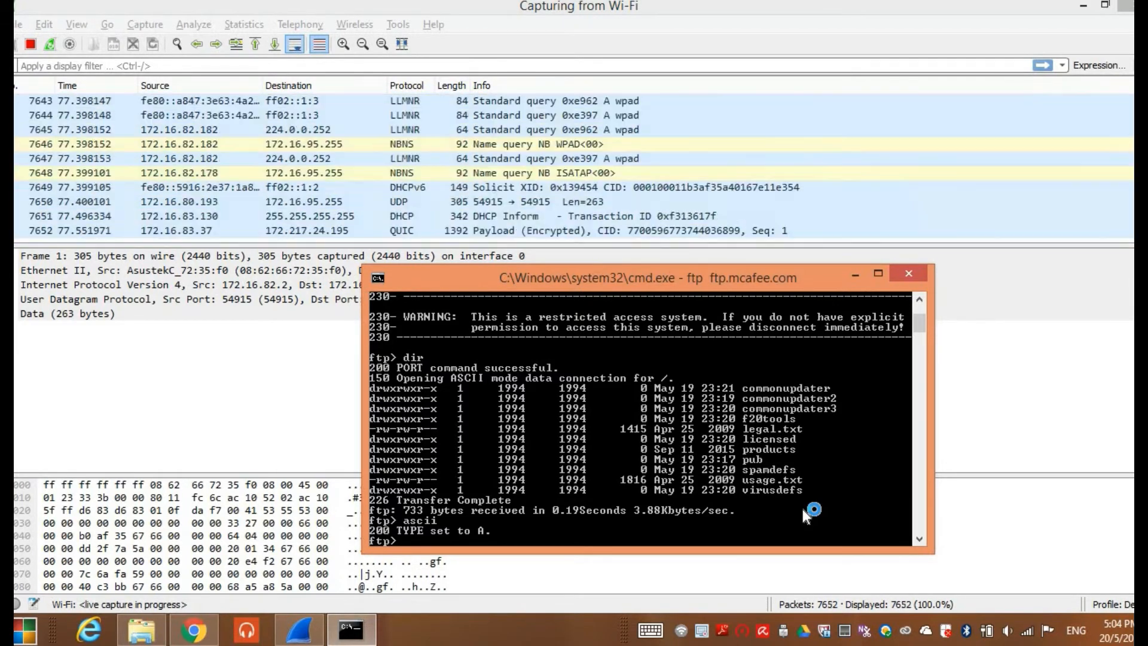
pyautogui.write('bina')
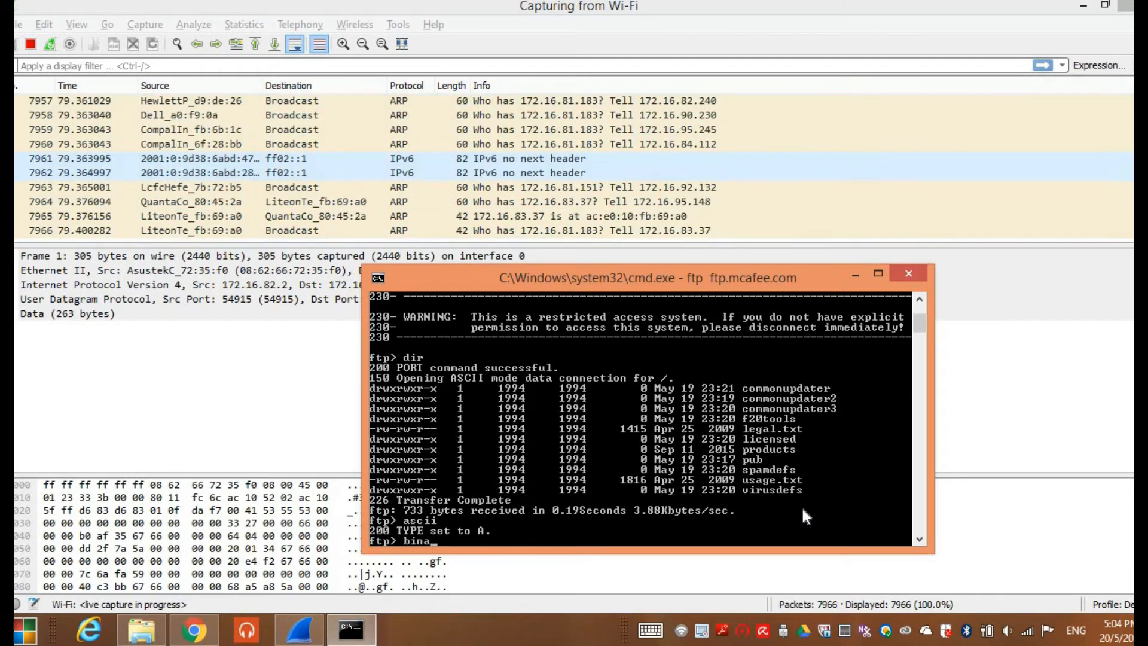
pyautogui.write('ry')
pyautogui.press('Return')
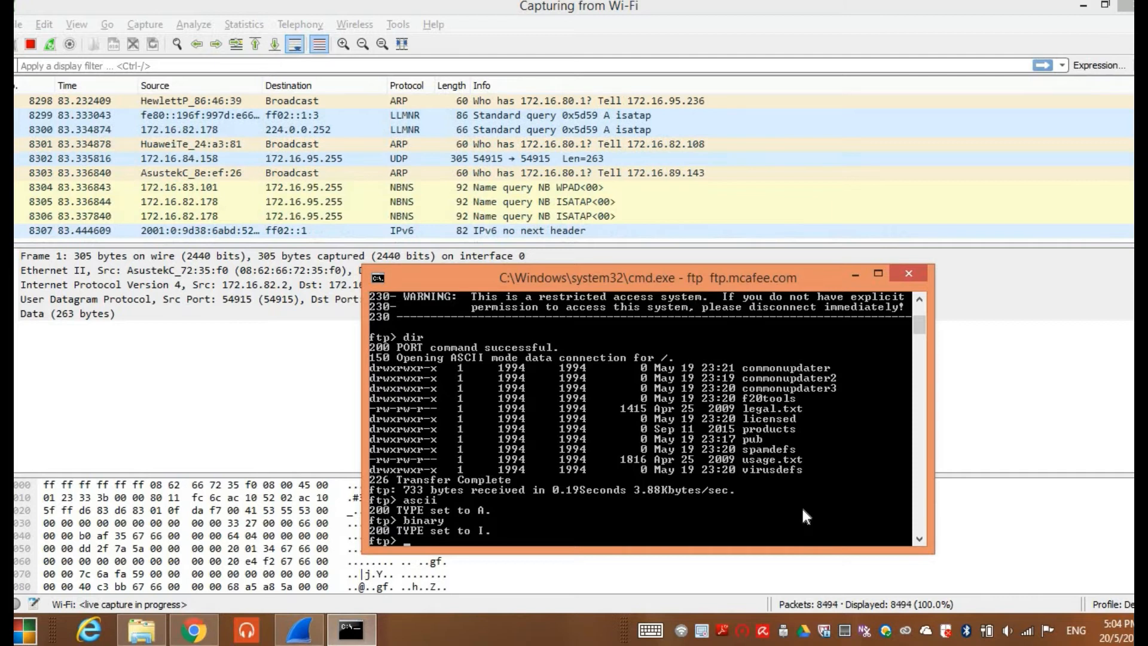
# Switch the FTP transfer type back to ascii and enable hash mark printing with the hash command.
pyautogui.write('ac')
pyautogui.press('BackSpace')
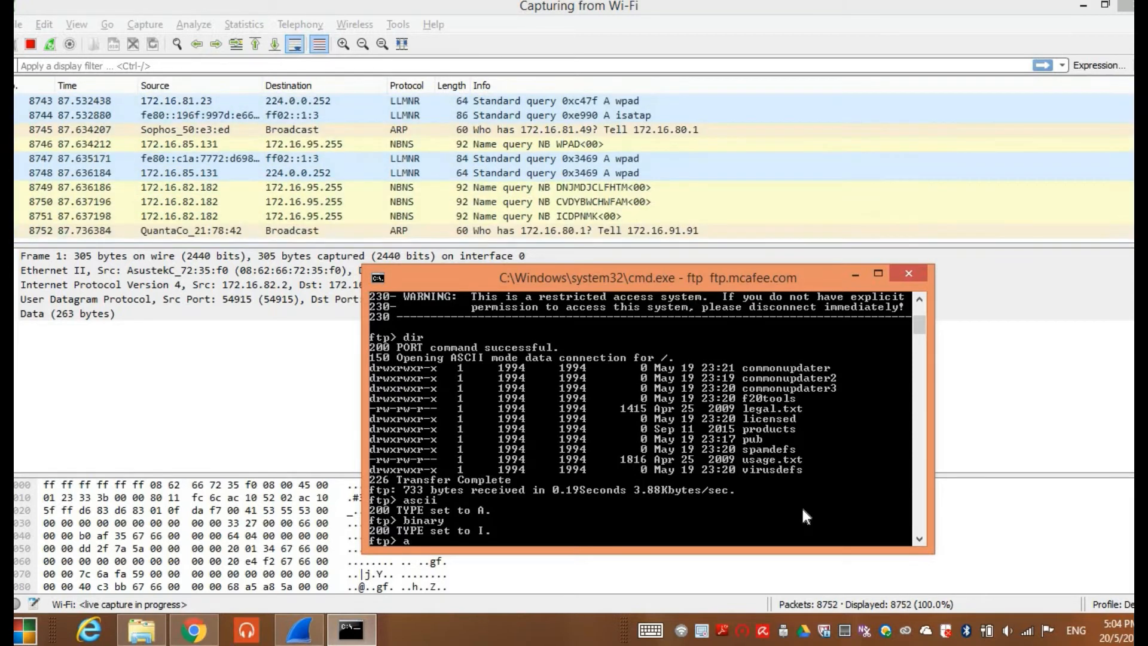
pyautogui.write('scii')
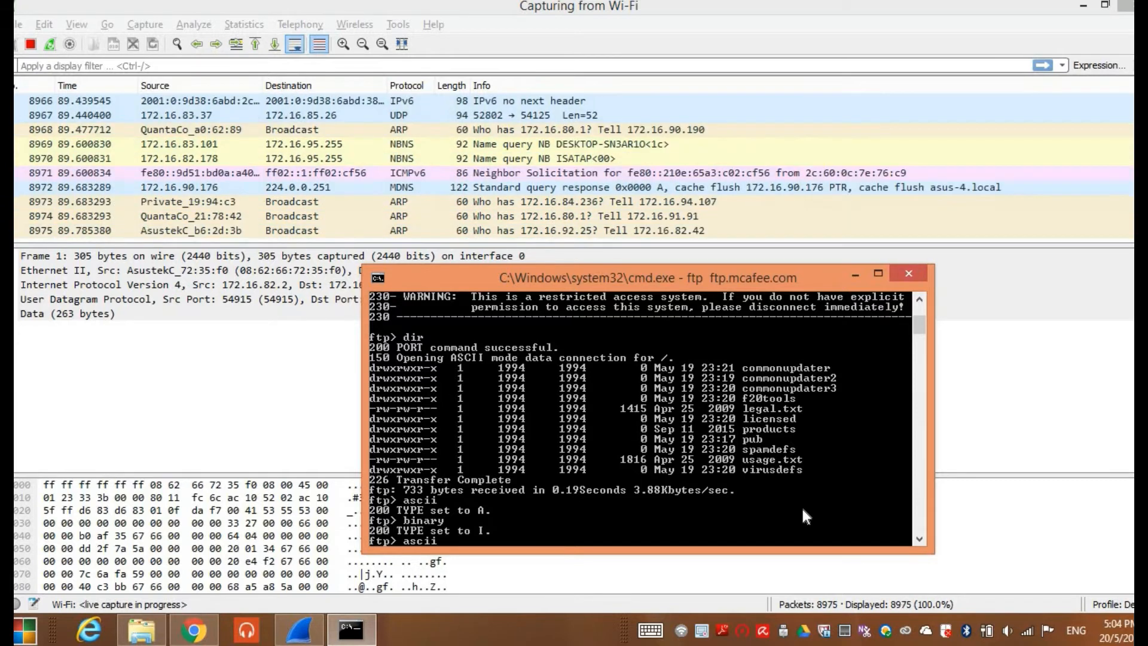
pyautogui.press('Return')
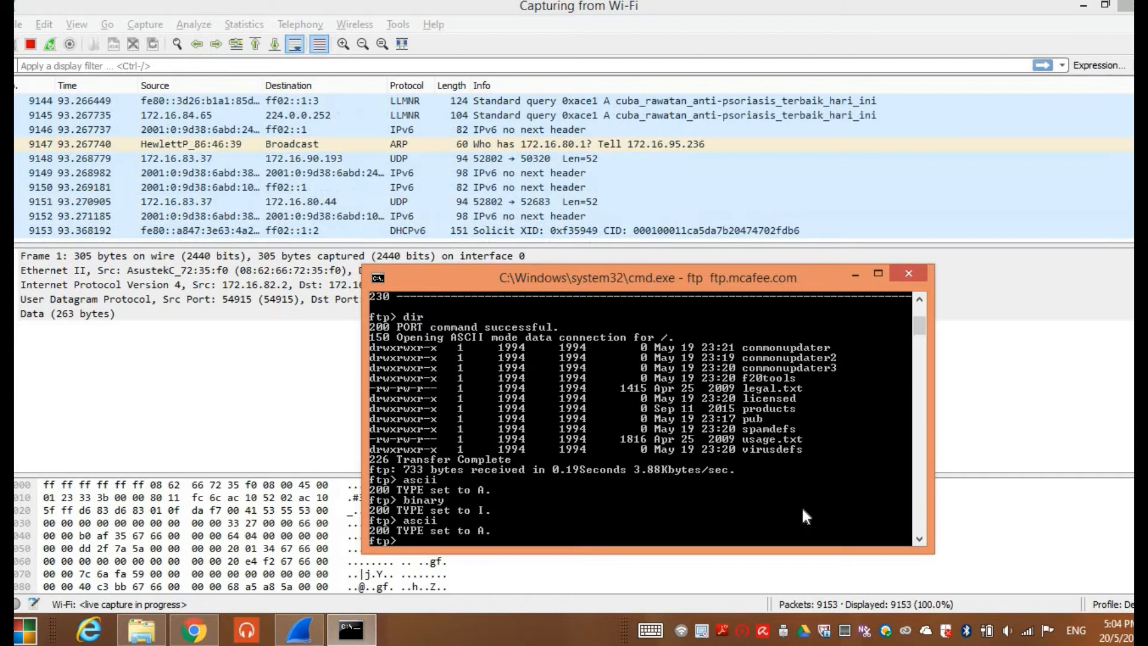
pyautogui.write('has')
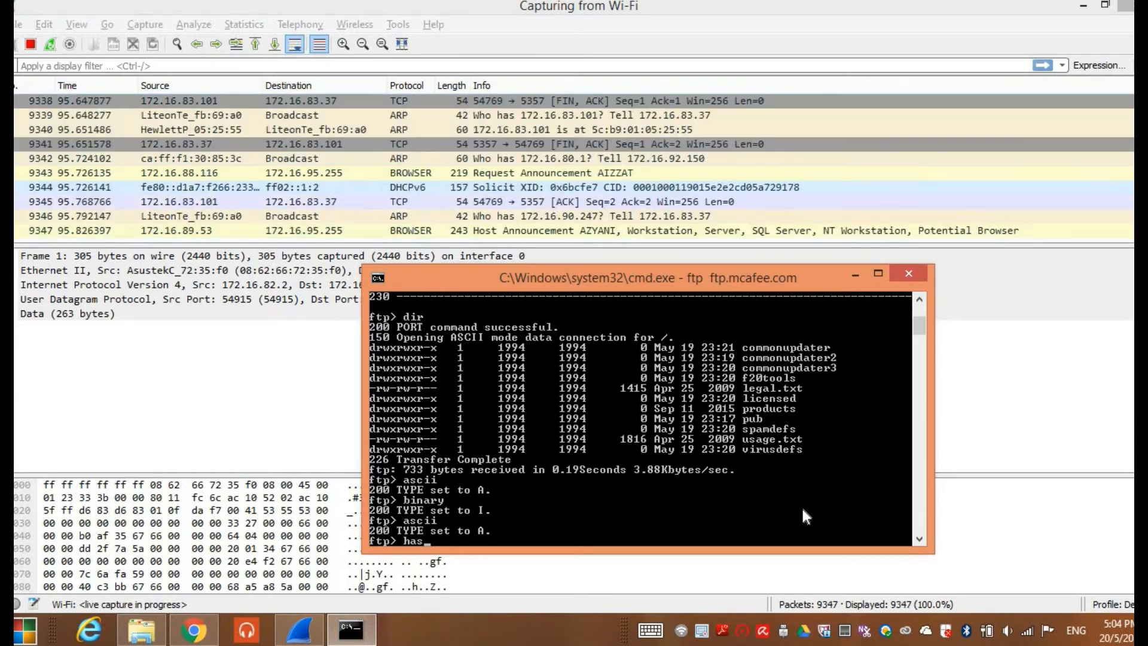
pyautogui.write('h')
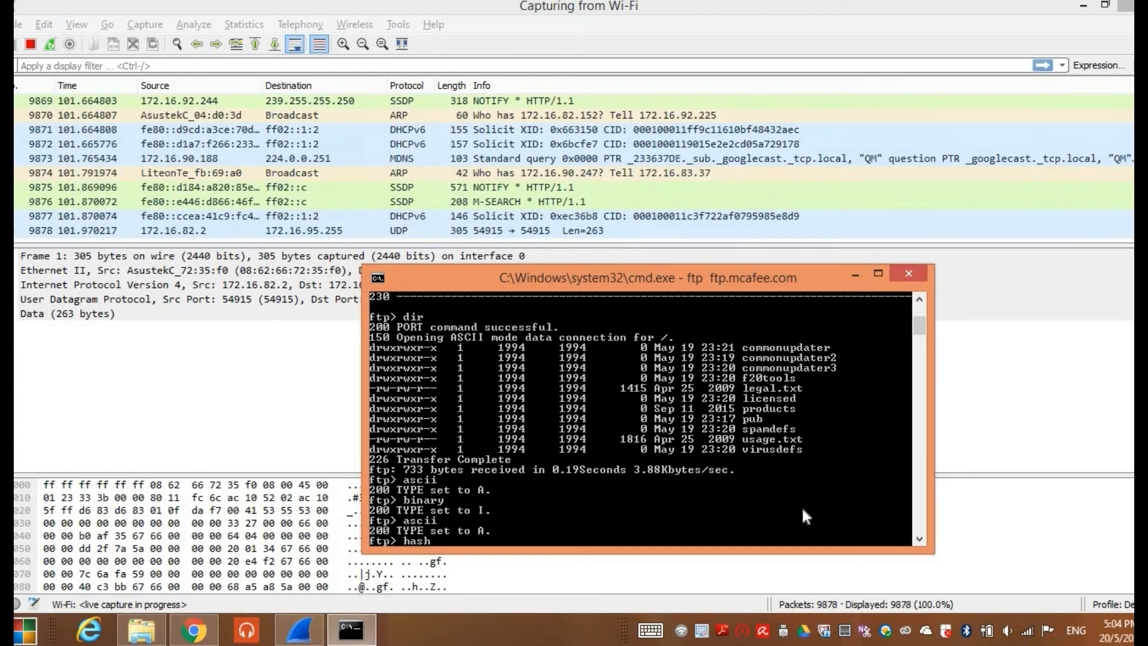
pyautogui.press('Return')
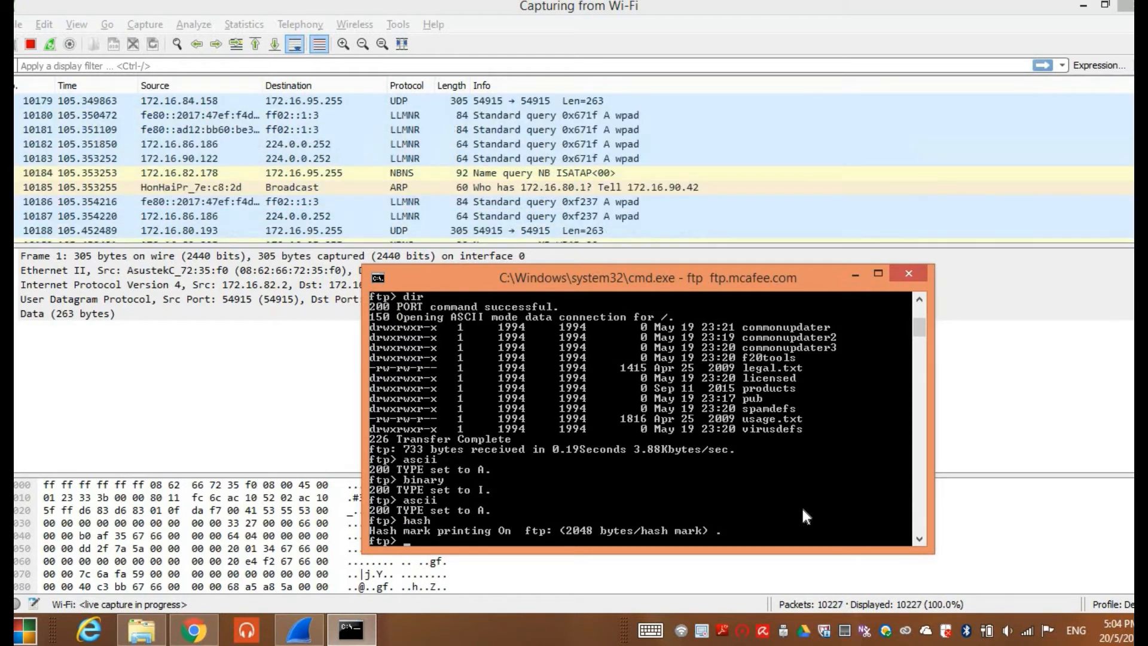
# Request the file usage.txt from the FTP server with get and quit the FTP session.
pyautogui.write('get')
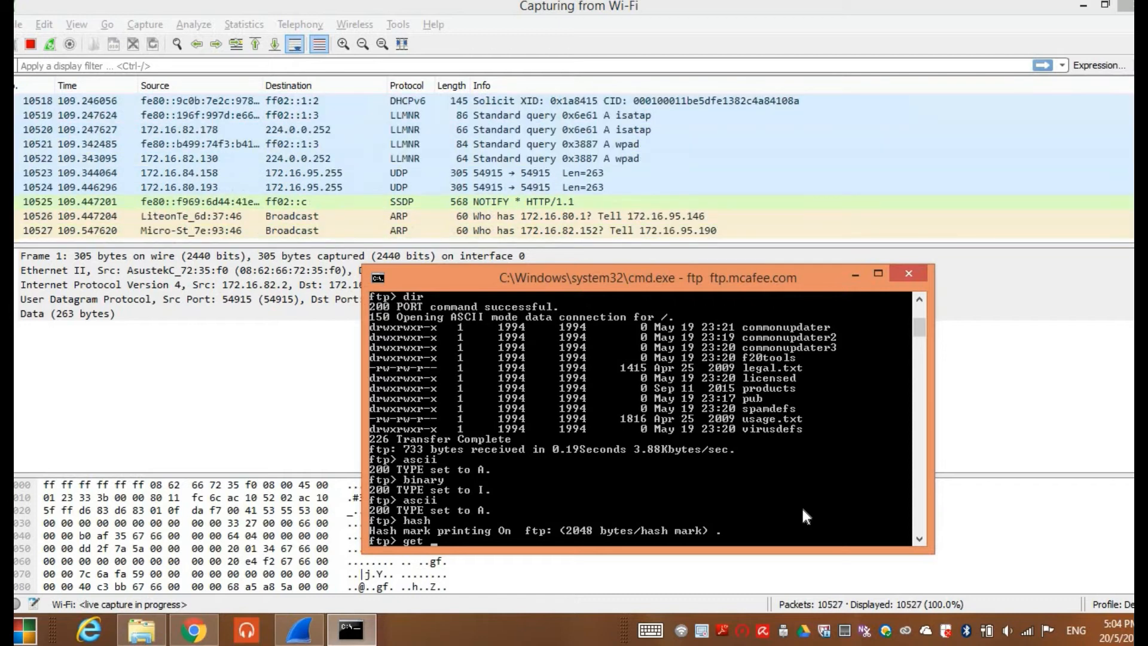
pyautogui.write(' usage.')
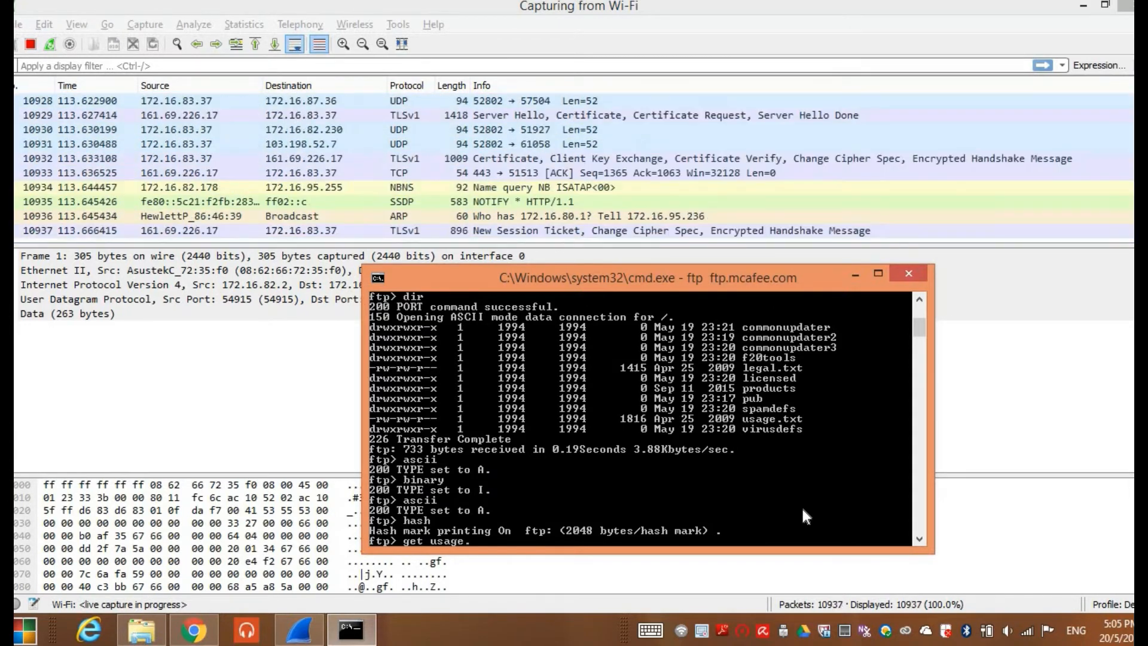
pyautogui.write('txt')
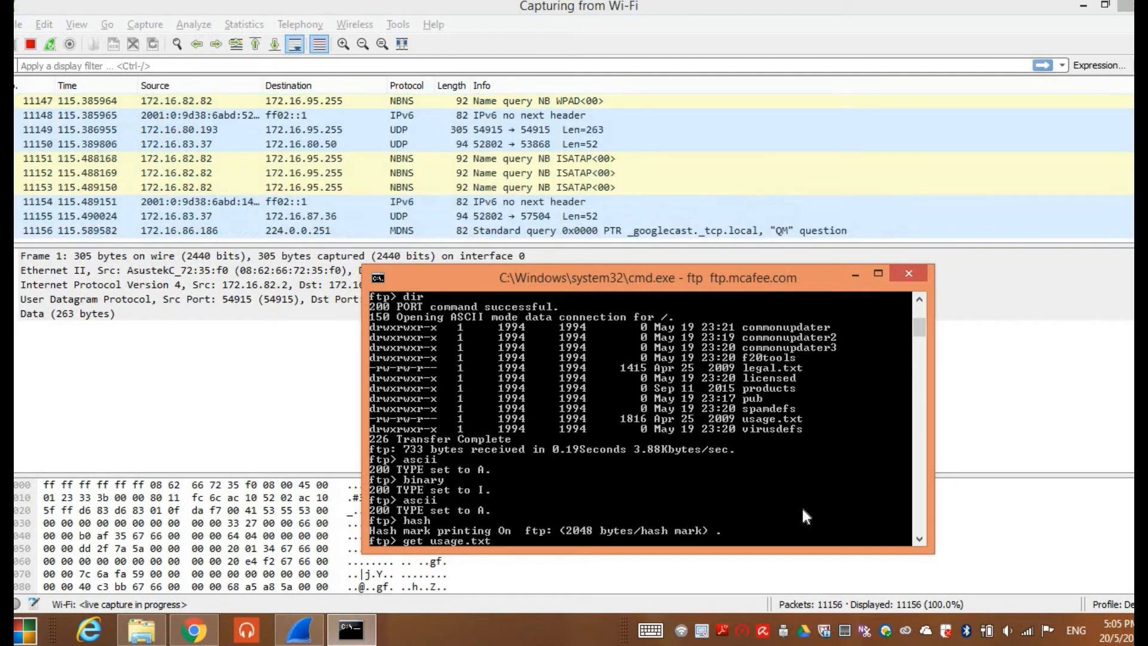
pyautogui.press('Return')
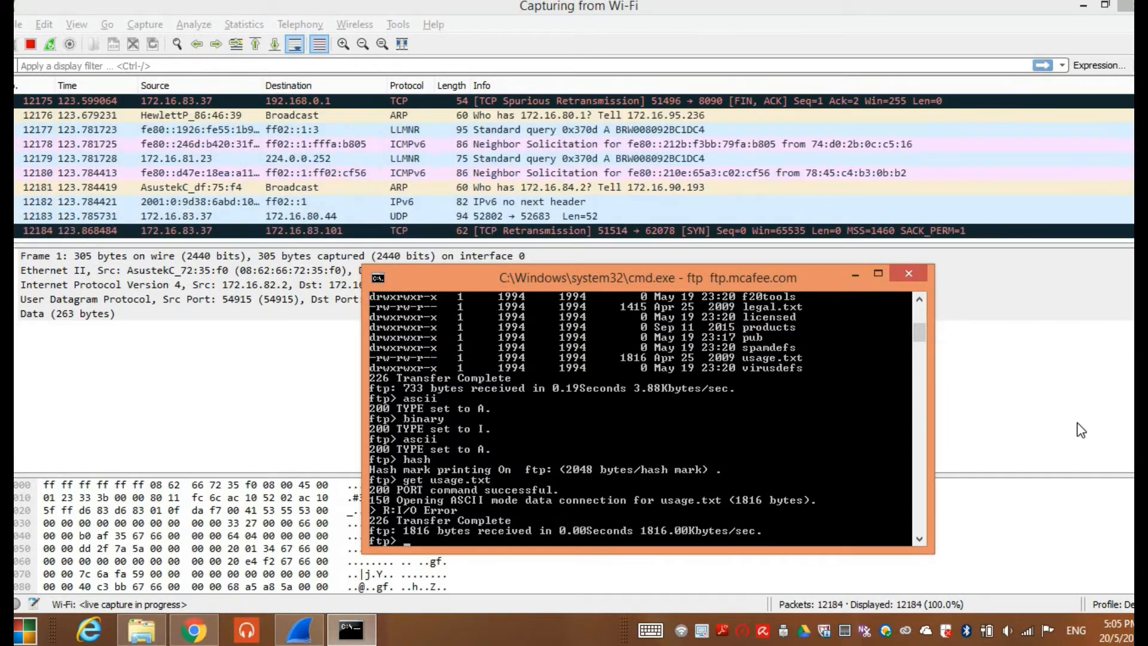
pyautogui.write('quit')
pyautogui.press('Return')
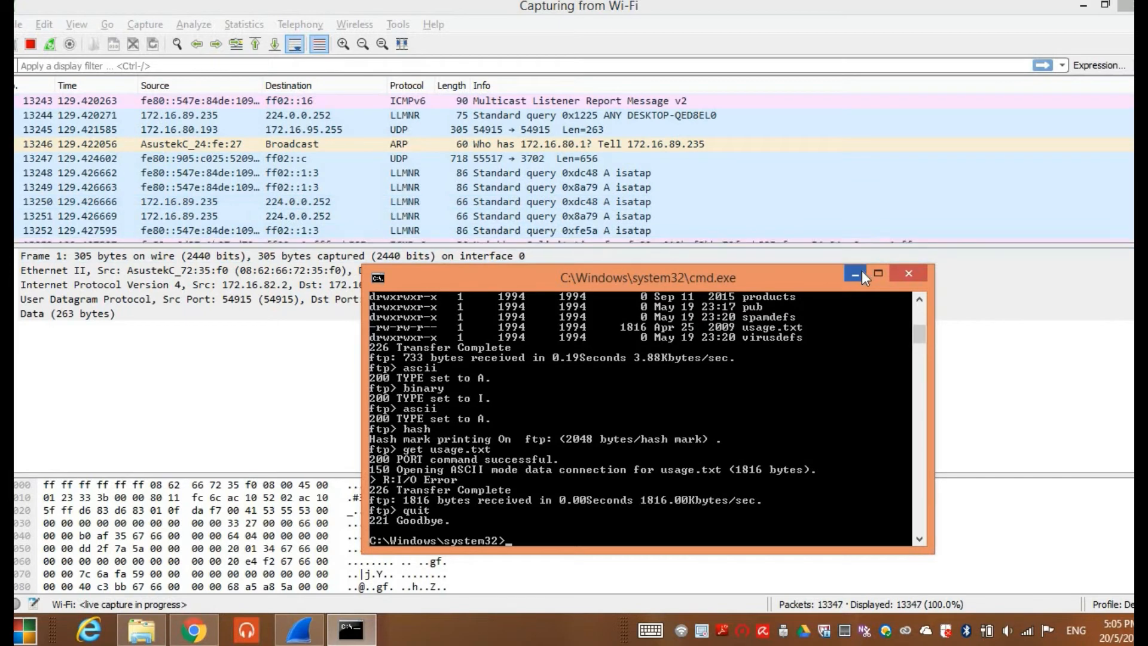
# Minimise the Command Prompt and stop the live Wi-Fi capture in Wireshark.
pyautogui.click(855, 275)
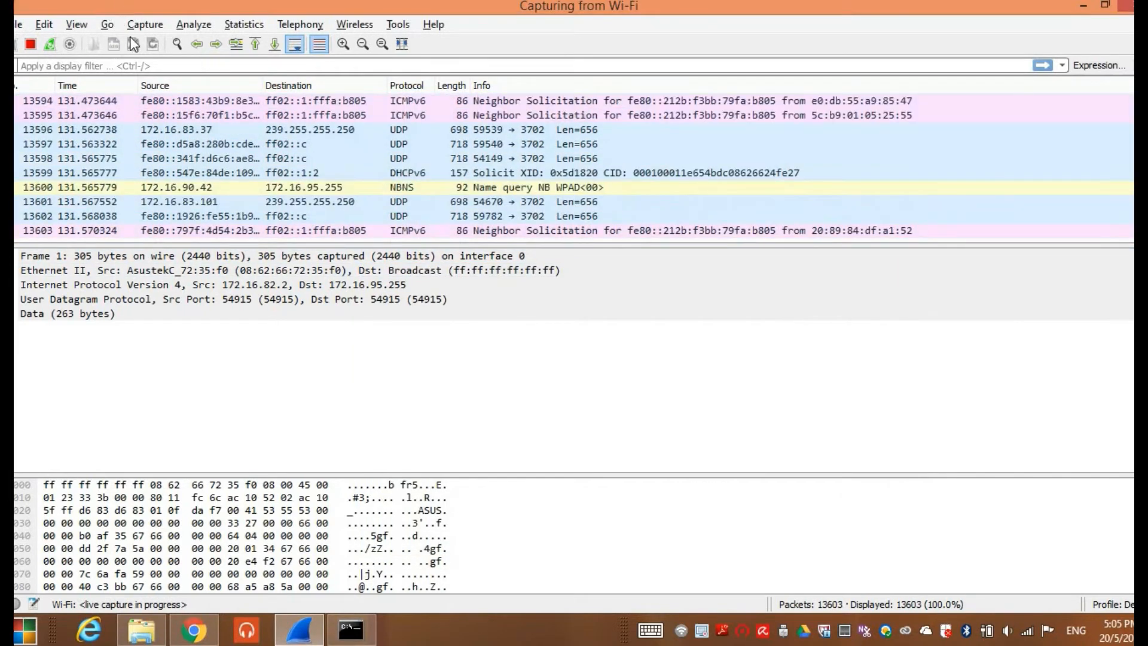
pyautogui.click(145, 24)
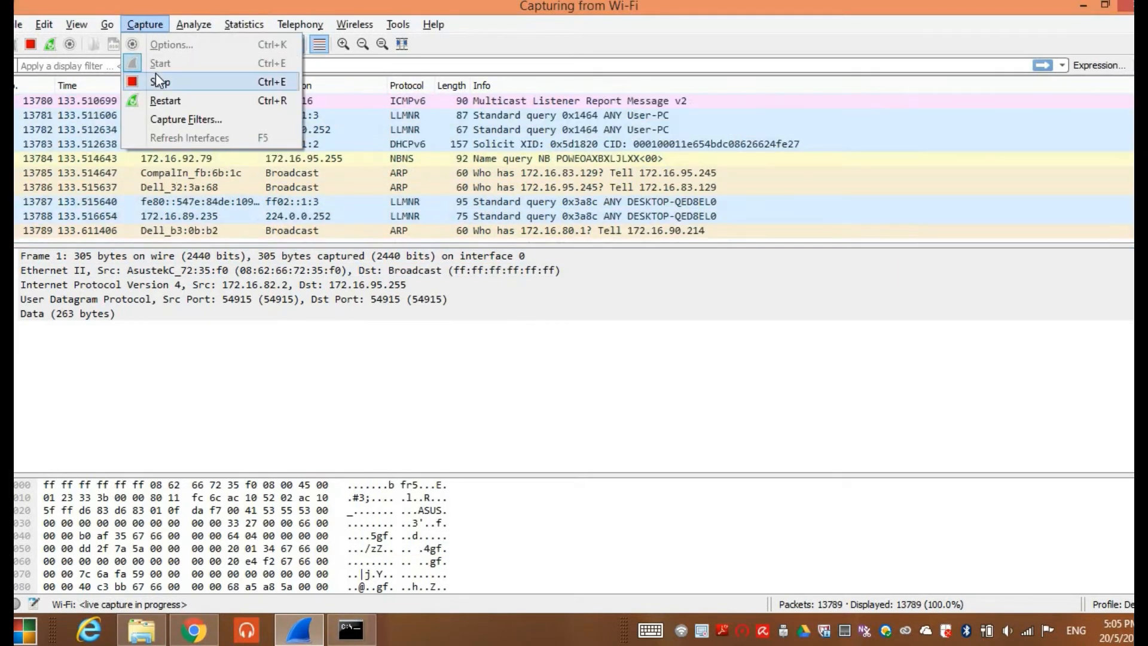
pyautogui.click(156, 77)
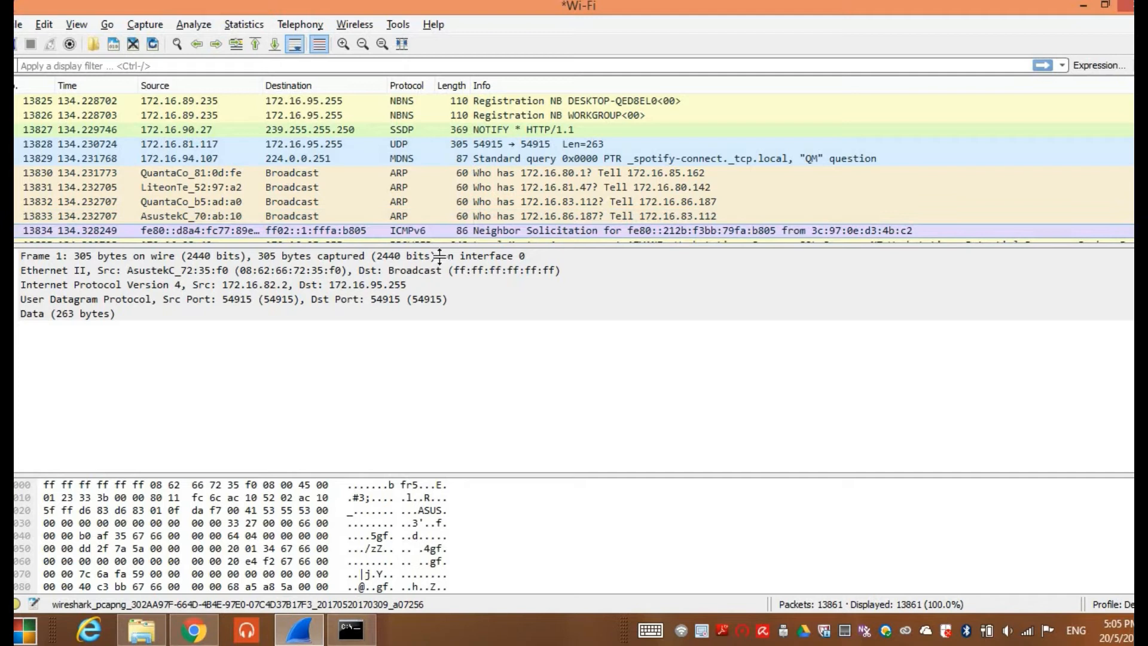
# Apply the display filter ftp to the captured packets.
pyautogui.scroll(-6, 37, 190)
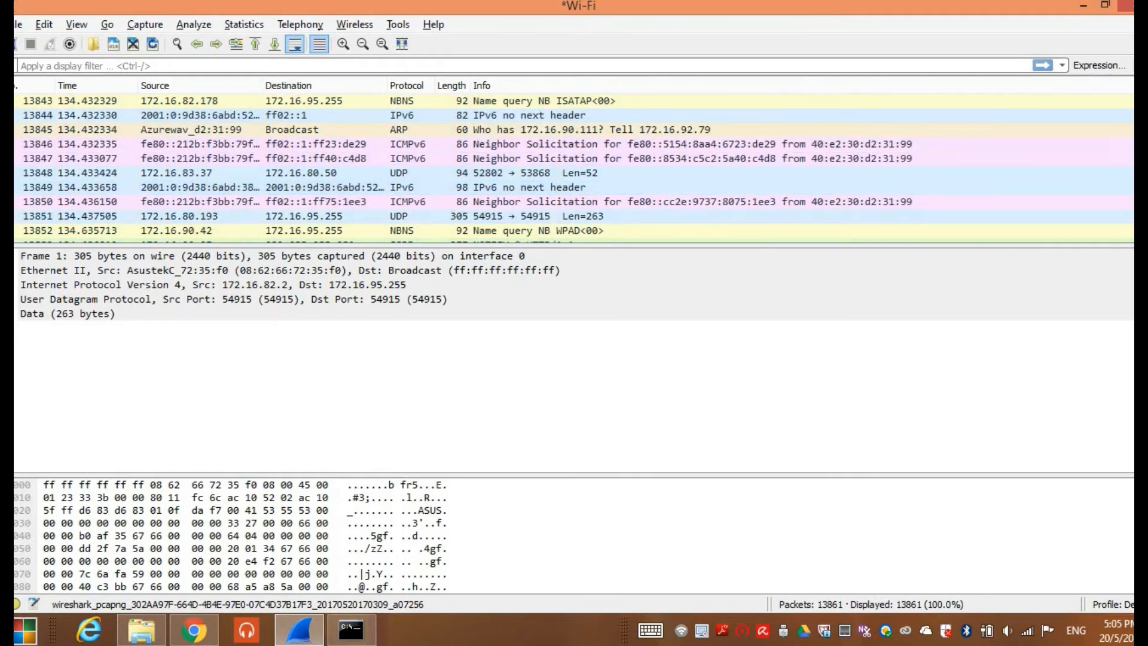
pyautogui.scroll(-3, 573, 166)
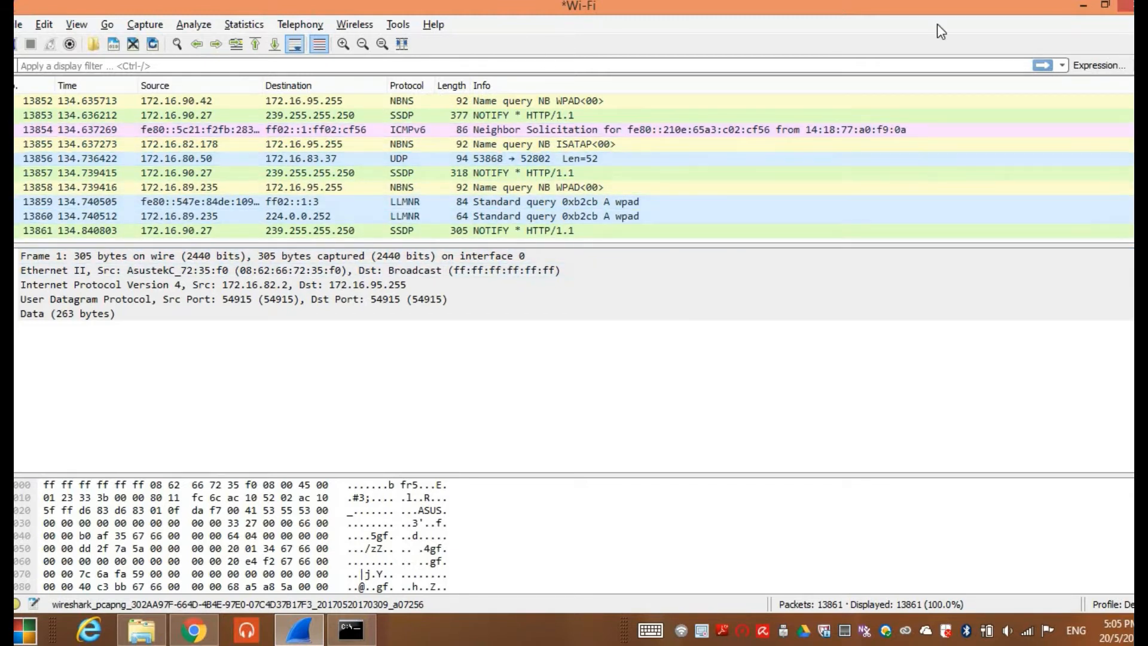
pyautogui.moveTo(1134, 226); pyautogui.dragTo(1133, 206)
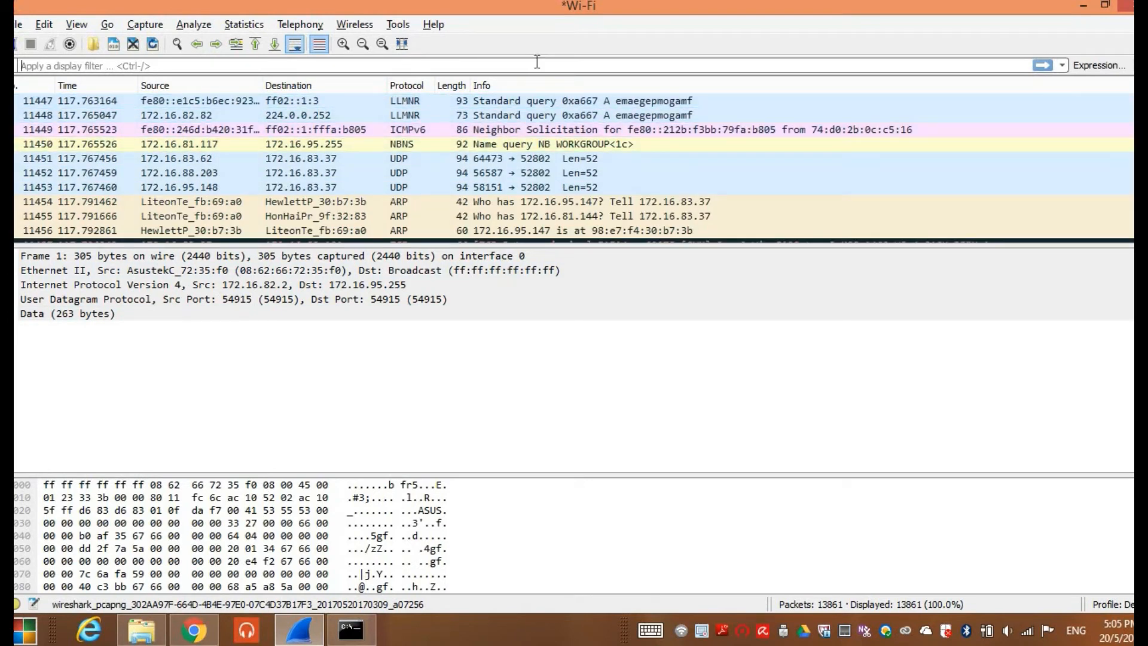
pyautogui.write('ftp')
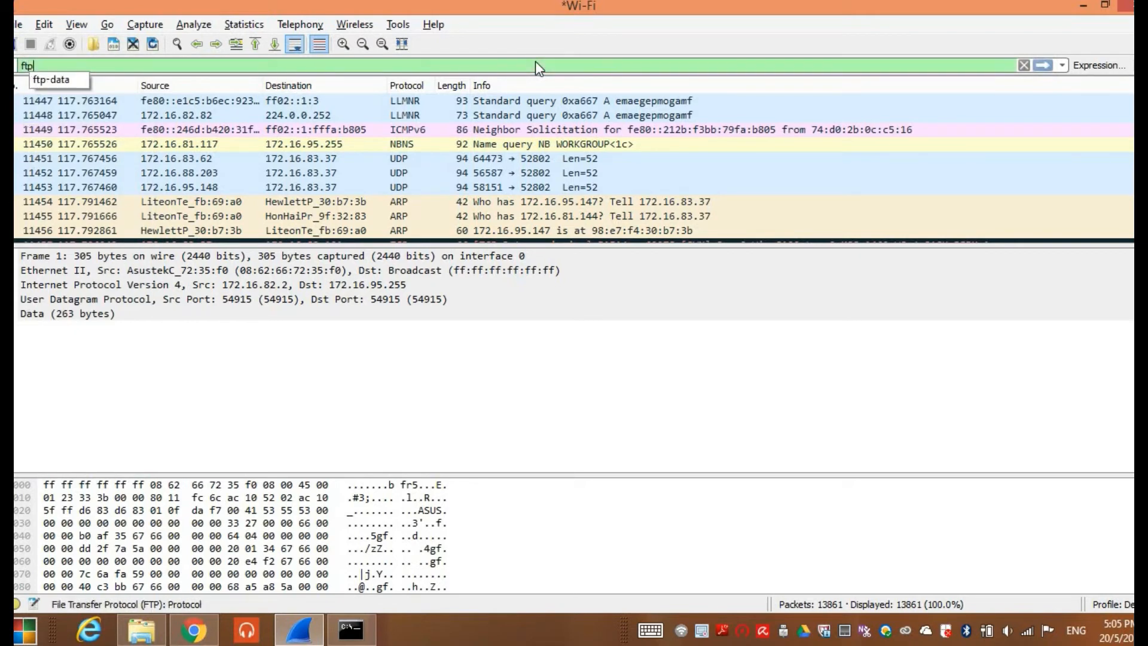
pyautogui.press('Return')
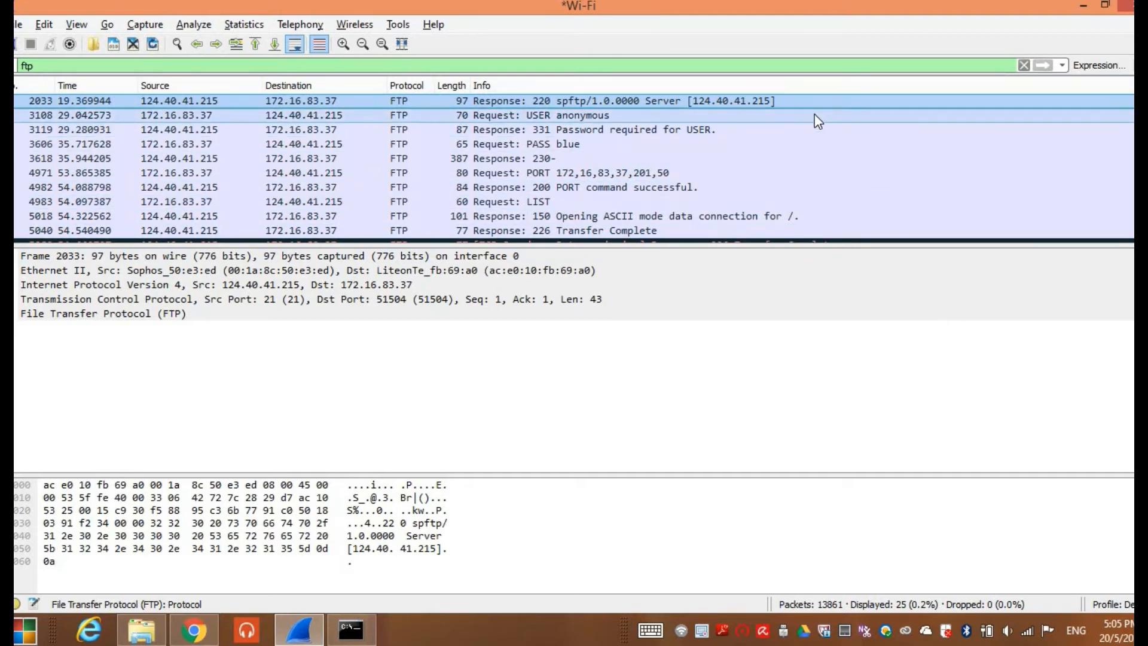
# Inspect the FTP USER and PASS request packets and look through the commands and responses that follow them.
pyautogui.click(462, 114)
pyautogui.click(469, 149)
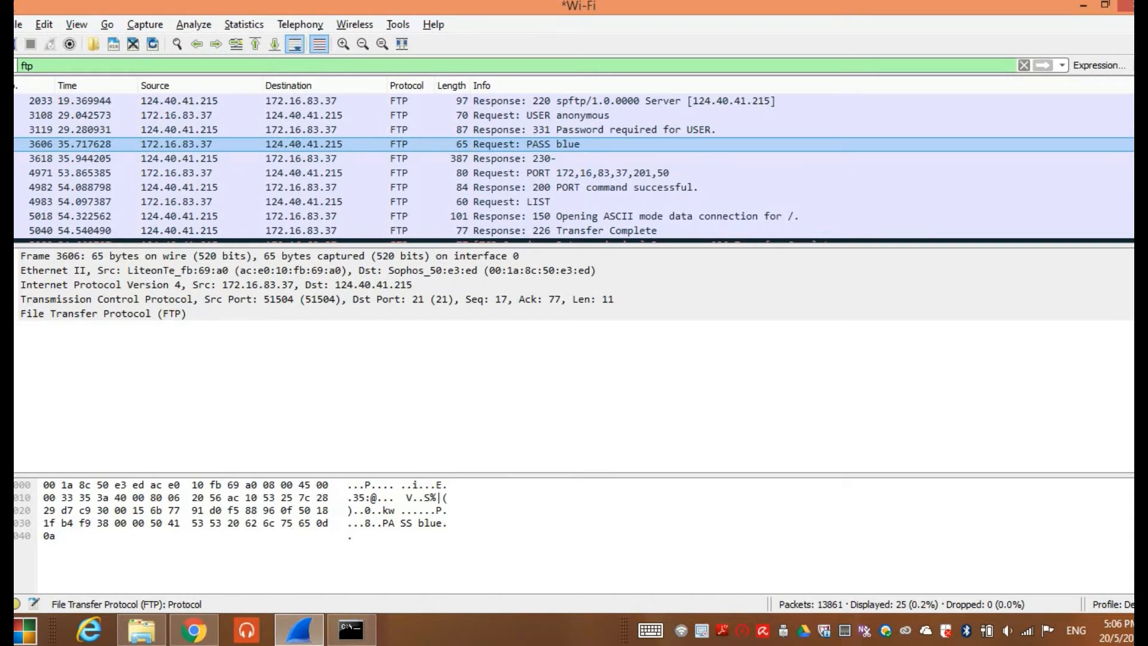
pyautogui.moveTo(362, 642)
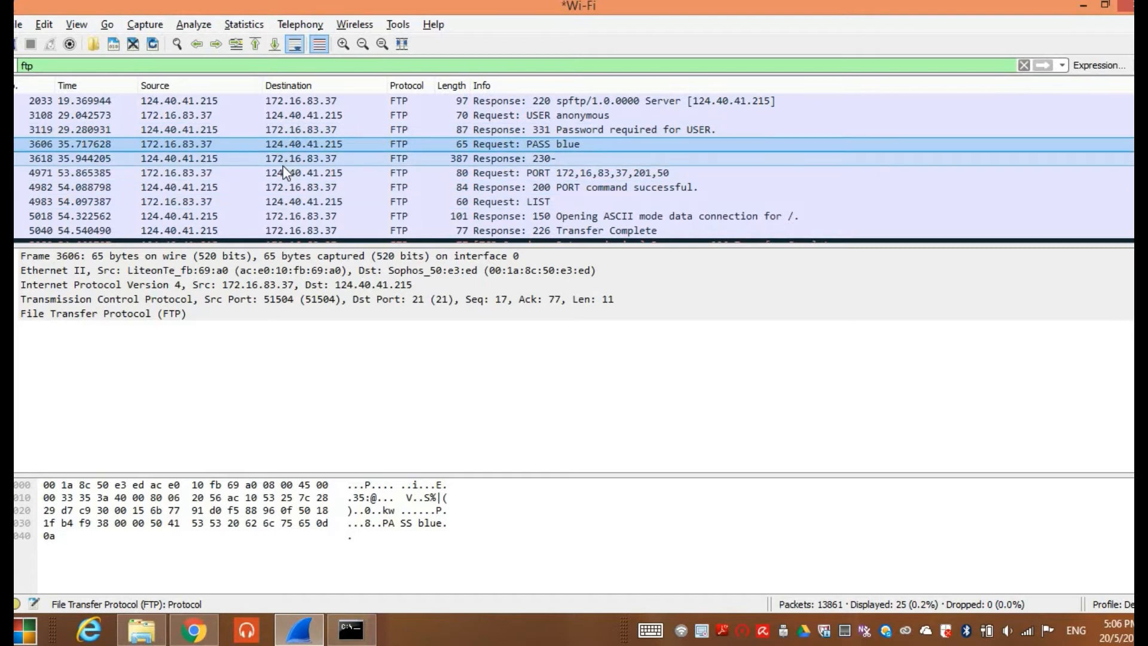
pyautogui.scroll(-1, 269, 196)
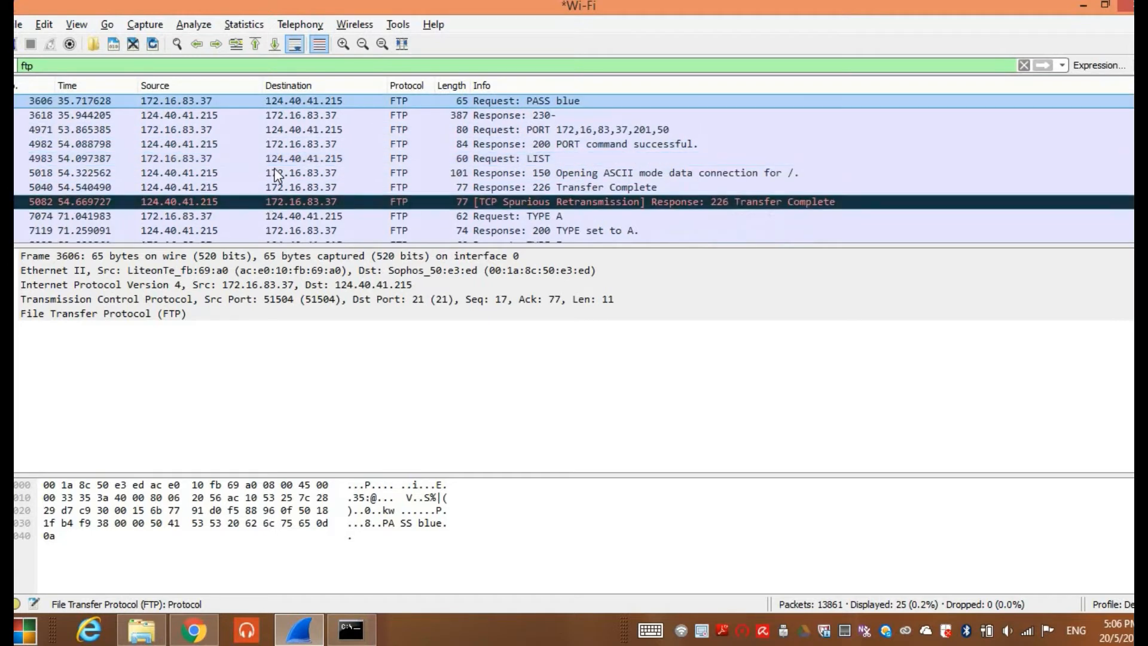
# Inspect the FTP 150 response packet 5018, then look through the remaining FTP packets to the QUIT request.
pyautogui.doubleClick(218, 172)
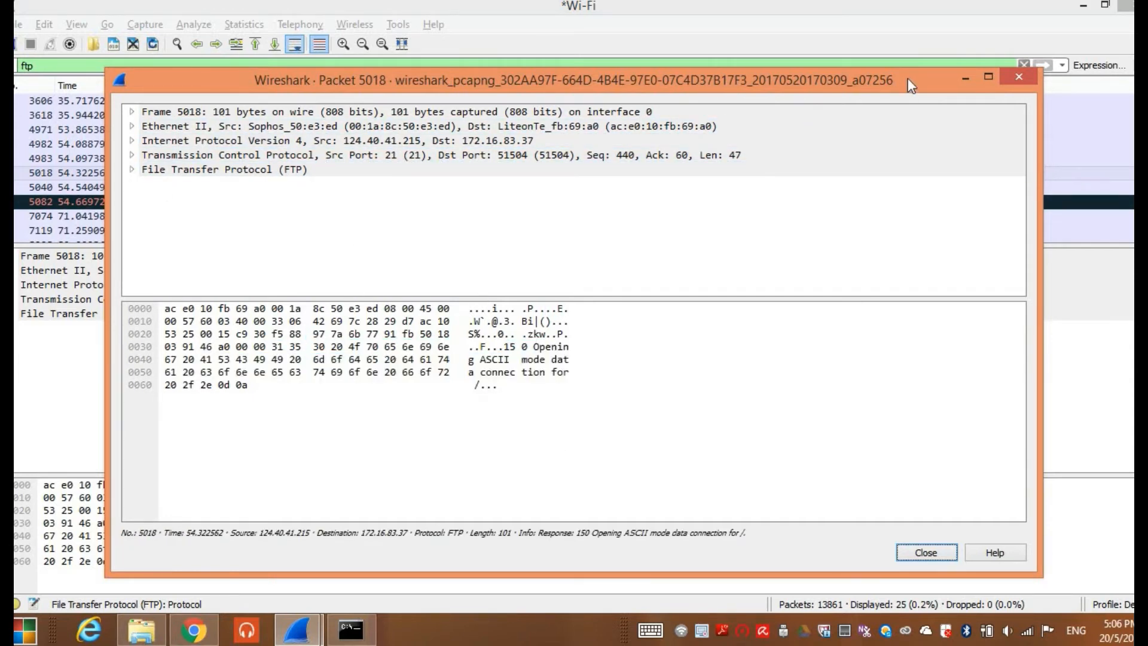
pyautogui.click(964, 78)
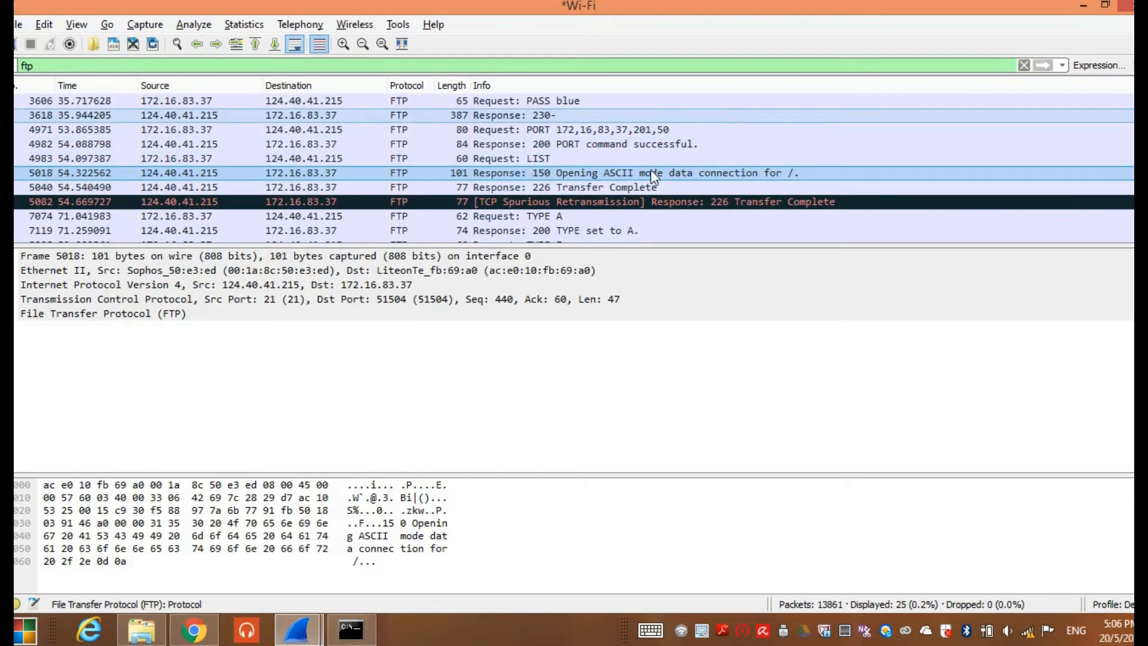
pyautogui.scroll(-5, 484, 228)
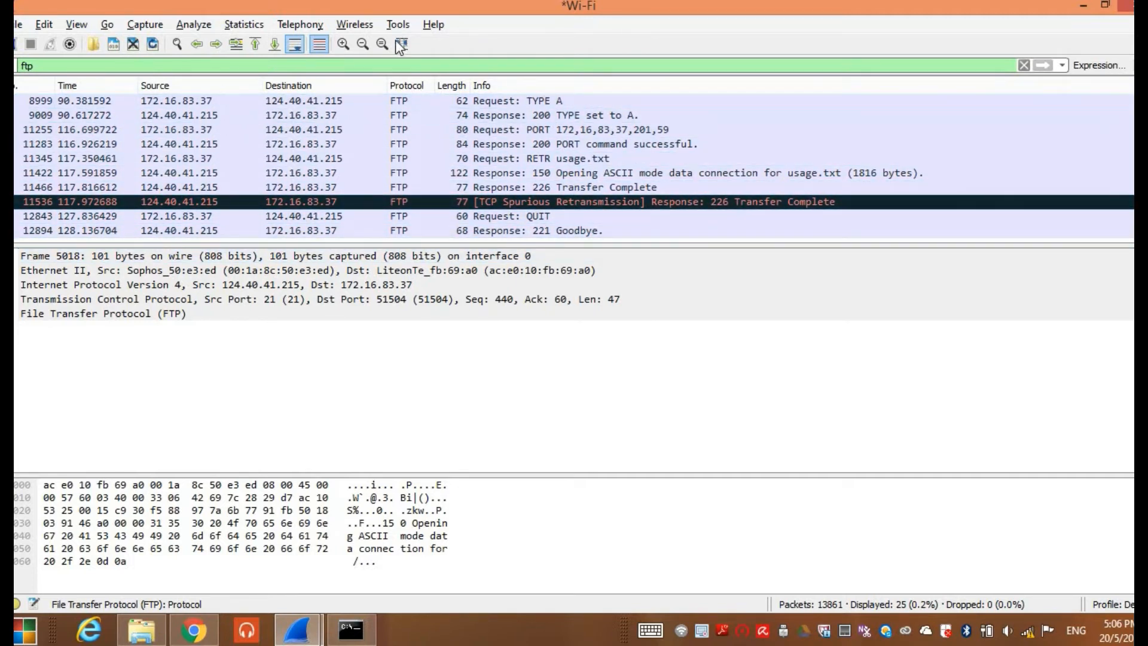
pyautogui.click(583, 213)
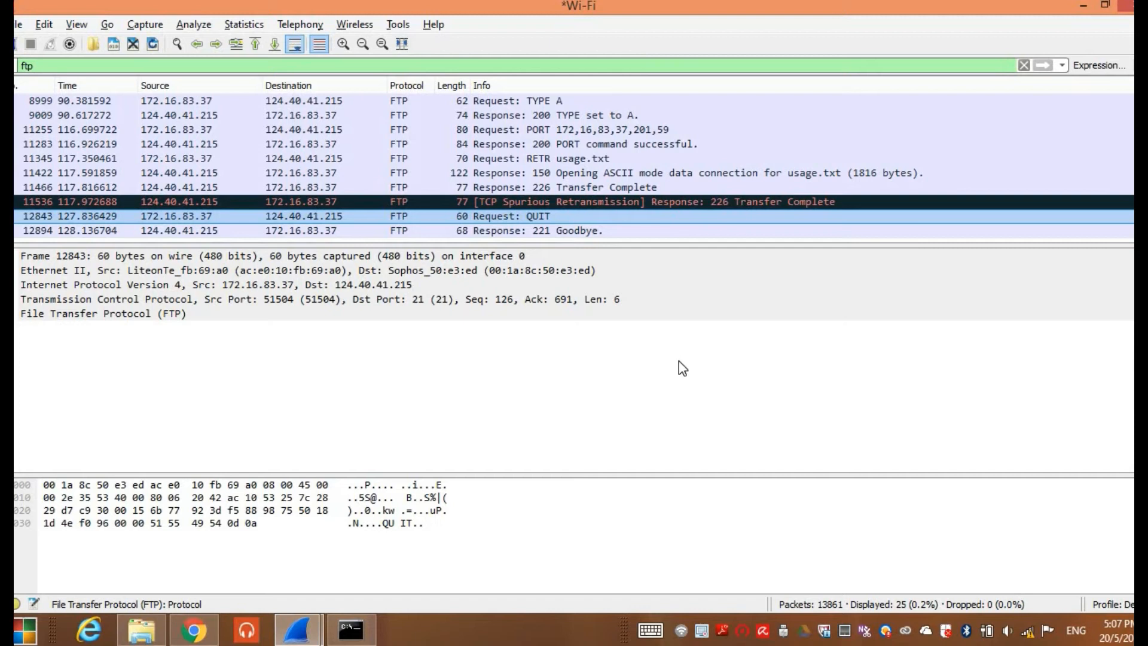
pyautogui.click(491, 482)
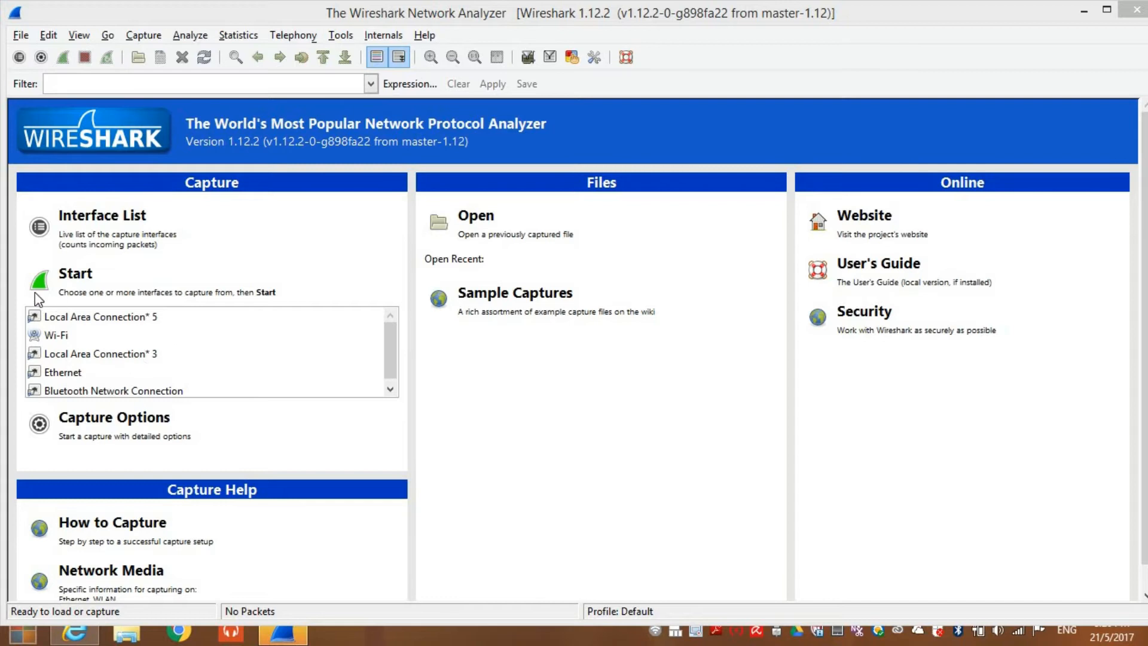
# Start a live capture on the Wi-Fi interface and bring up a maximised Chrome window.
pyautogui.click(41, 337)
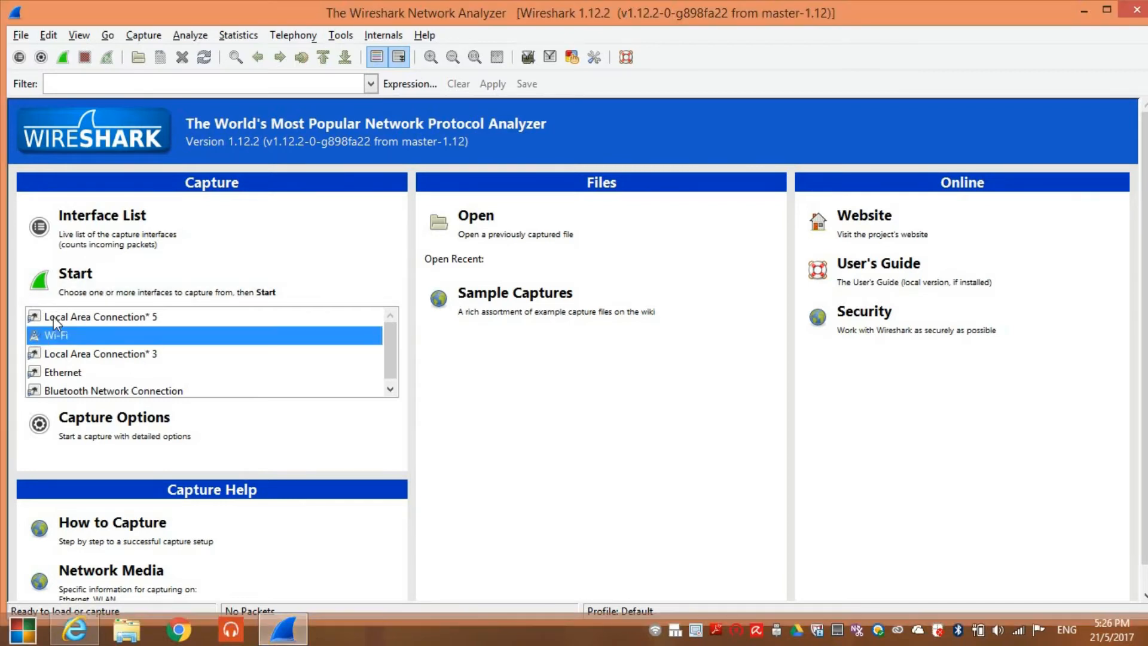
pyautogui.click(91, 279)
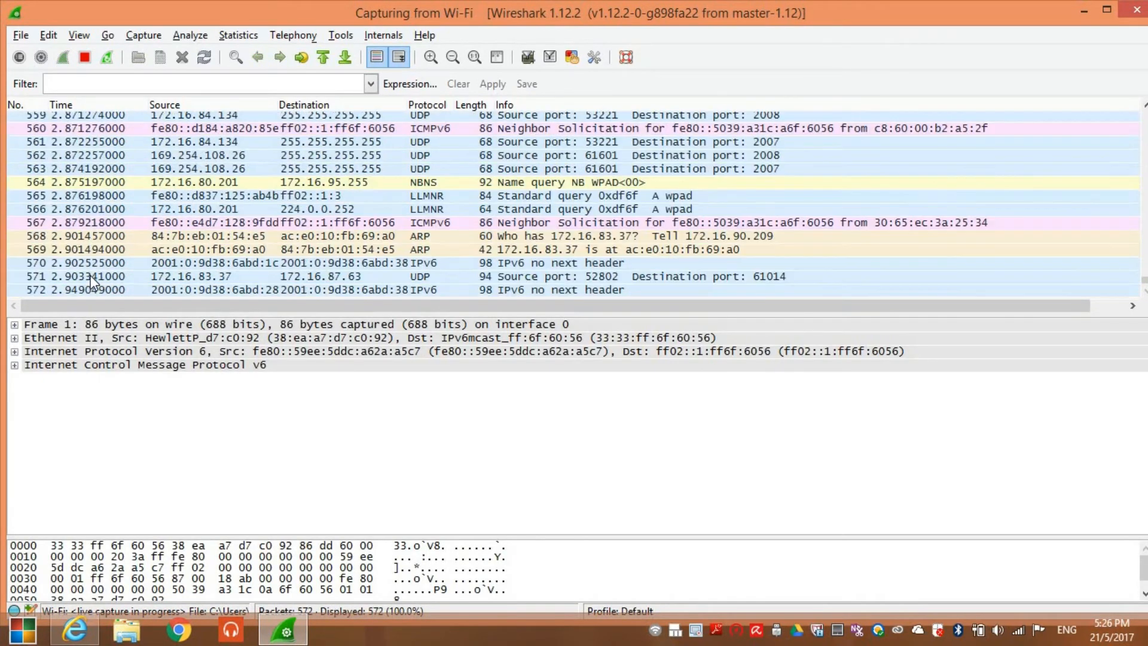
pyautogui.click(178, 630)
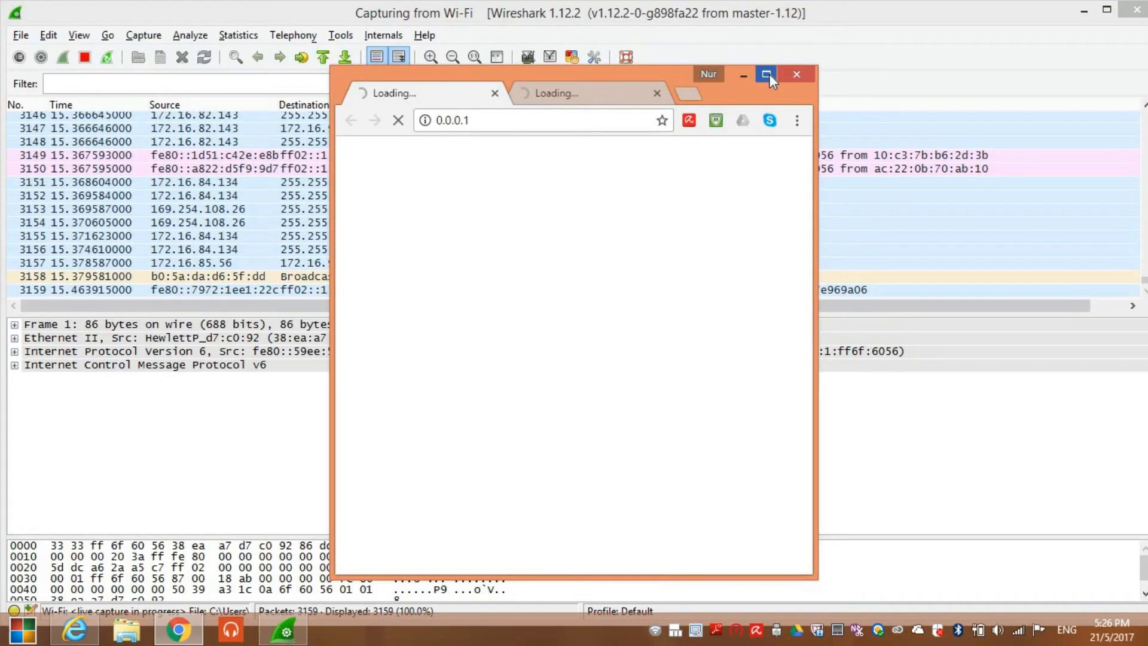
pyautogui.click(768, 74)
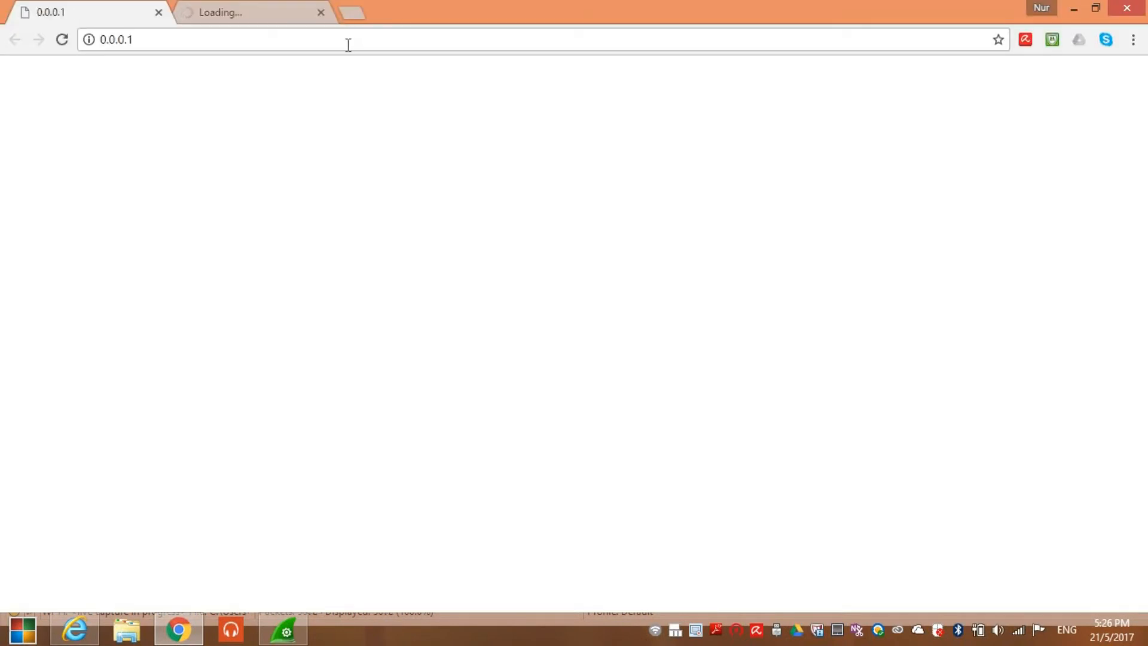
# Search Google for penguin, close the spare browser tab and show the image results.
pyautogui.click(348, 45)
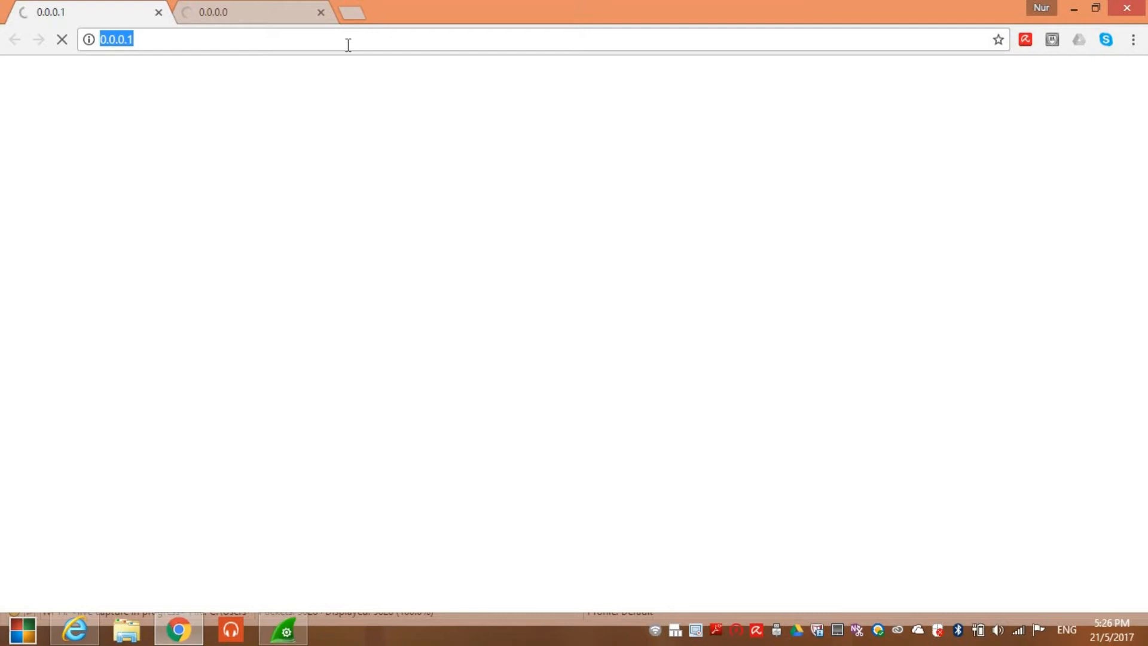
pyautogui.press('BackSpace')
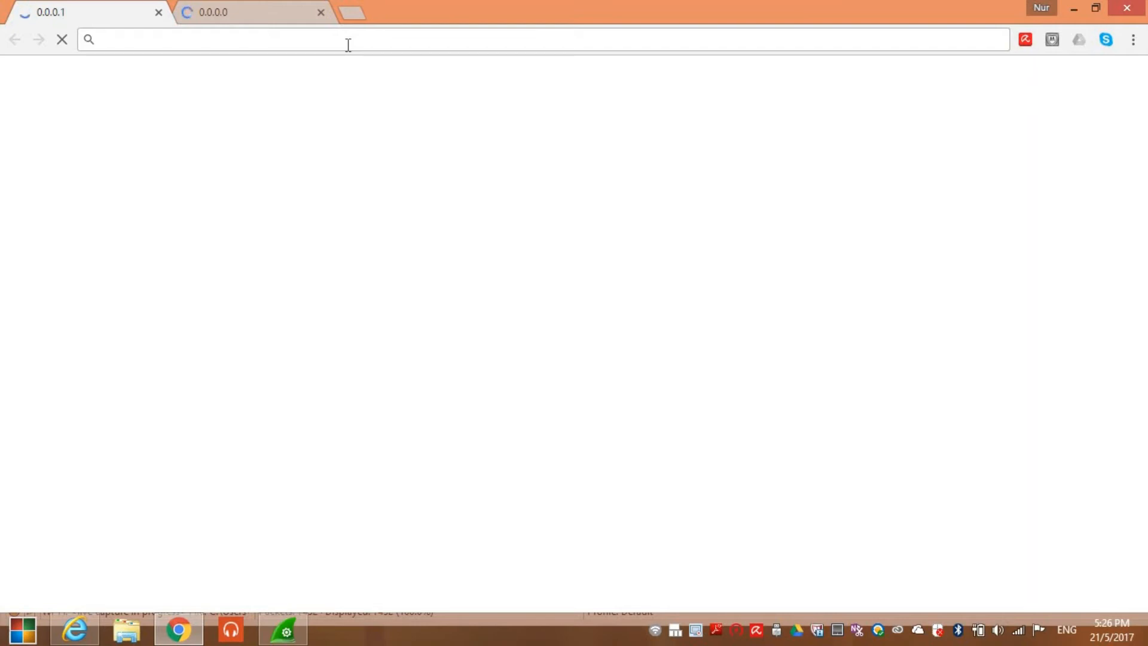
pyautogui.write('penguins-world.com/penguin-information/')
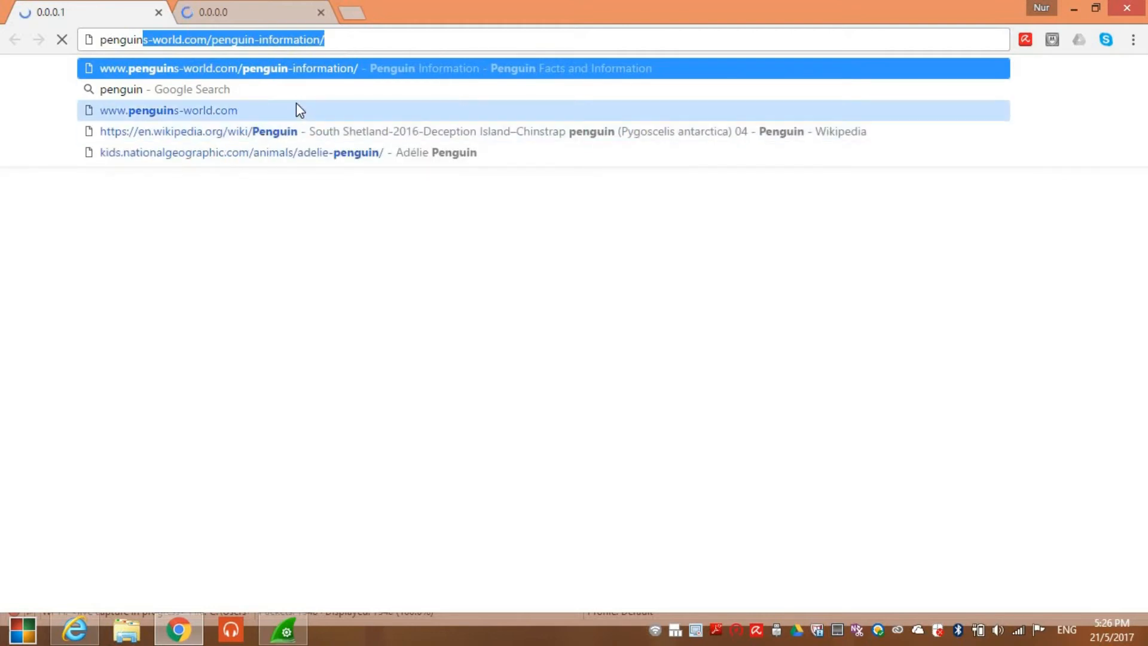
pyautogui.click(306, 88)
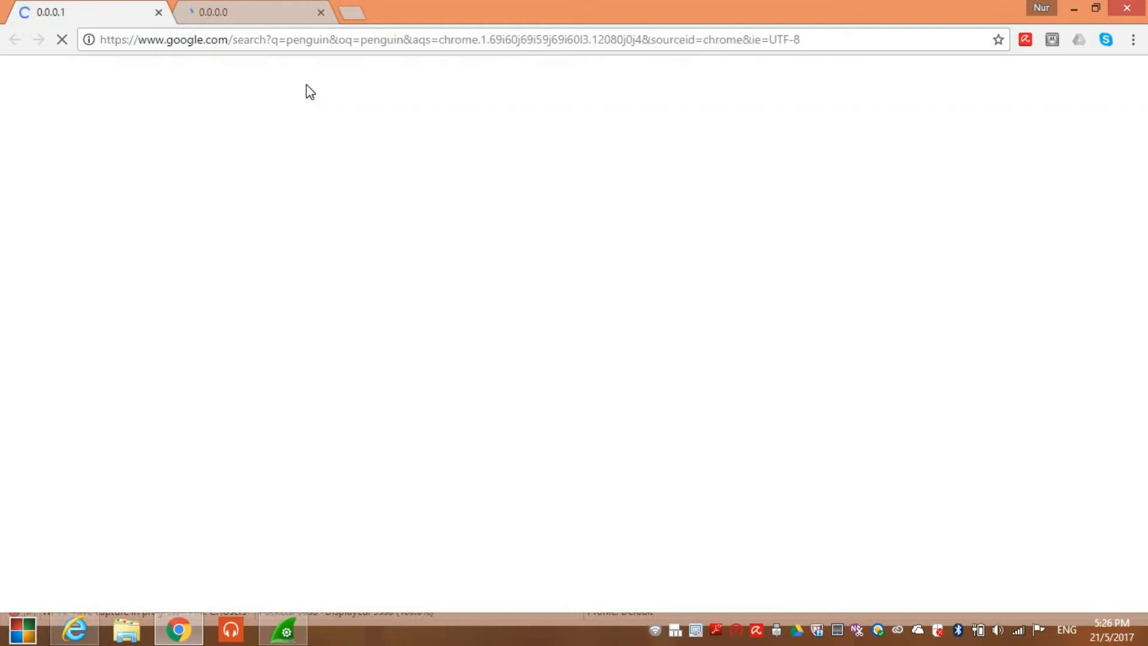
pyautogui.click(321, 12)
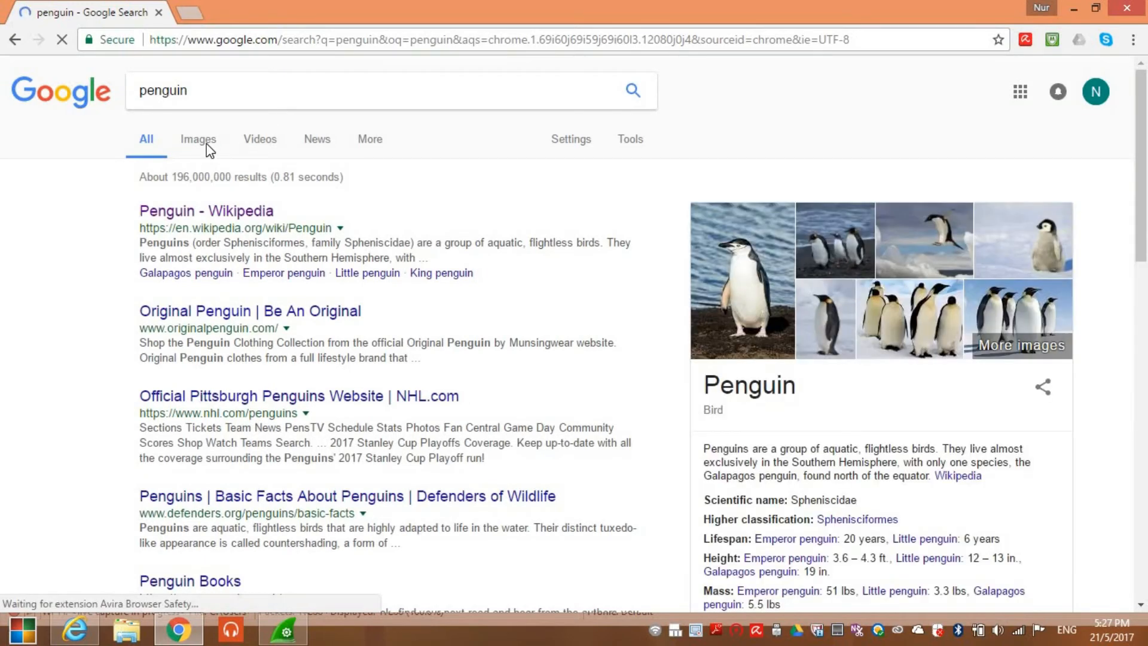
pyautogui.click(207, 144)
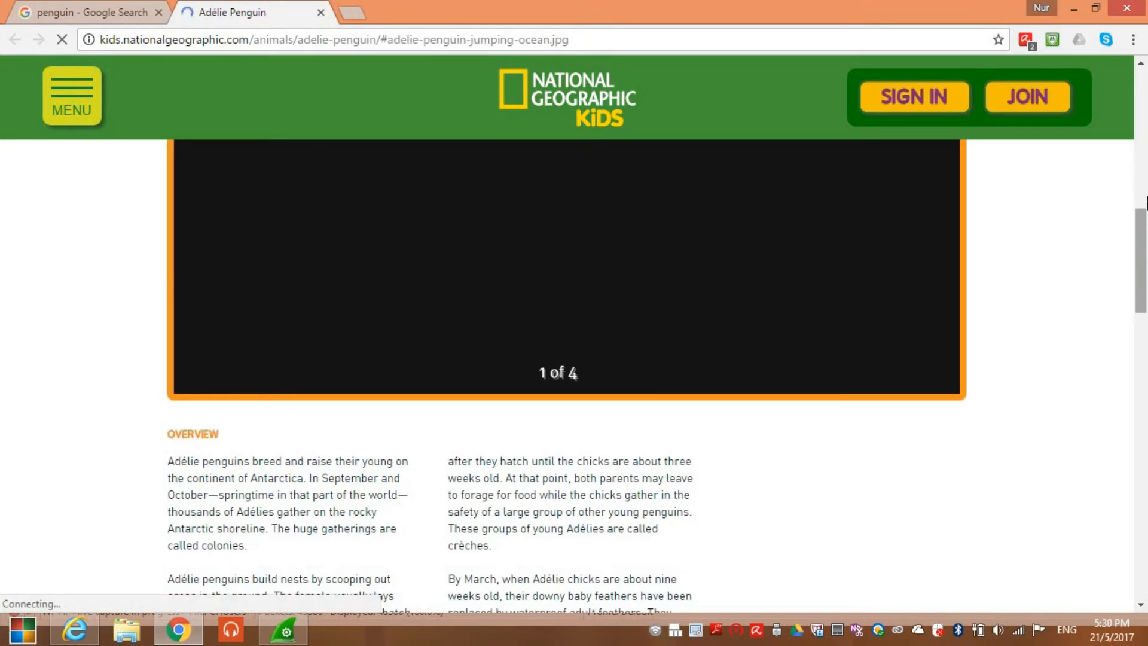
# View the jumping penguin photo on the National Geographic Kids page and highlight adelie-penguin-jumping-ocean.jpg in its address.
pyautogui.click(1139, 178)
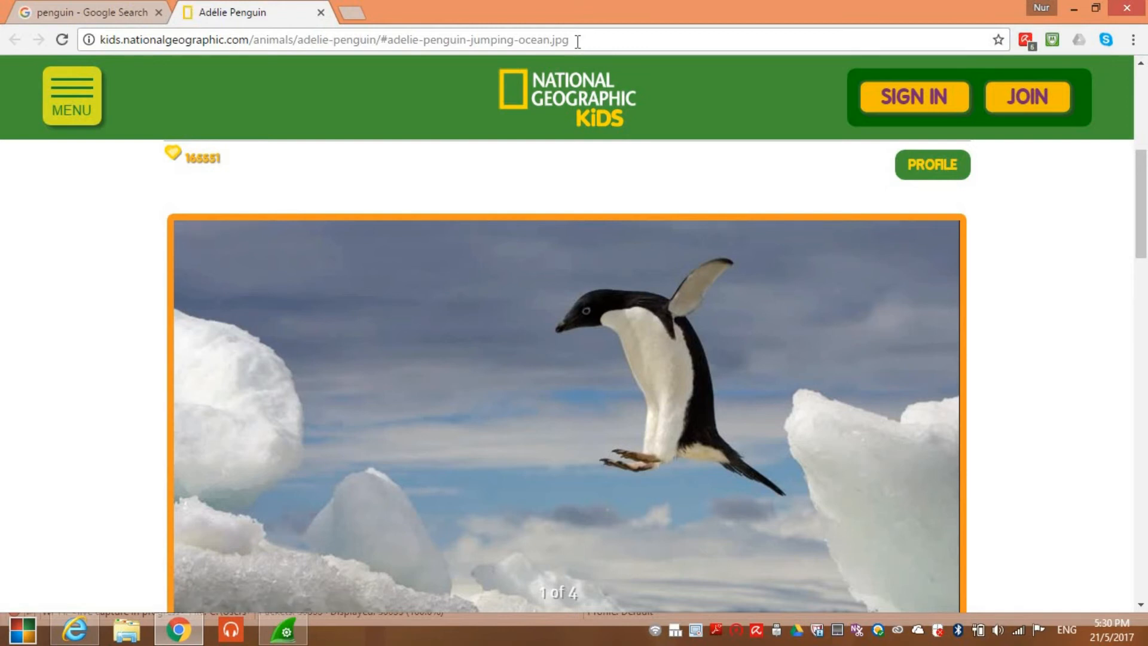
pyautogui.moveTo(577, 41); pyautogui.dragTo(387, 41)
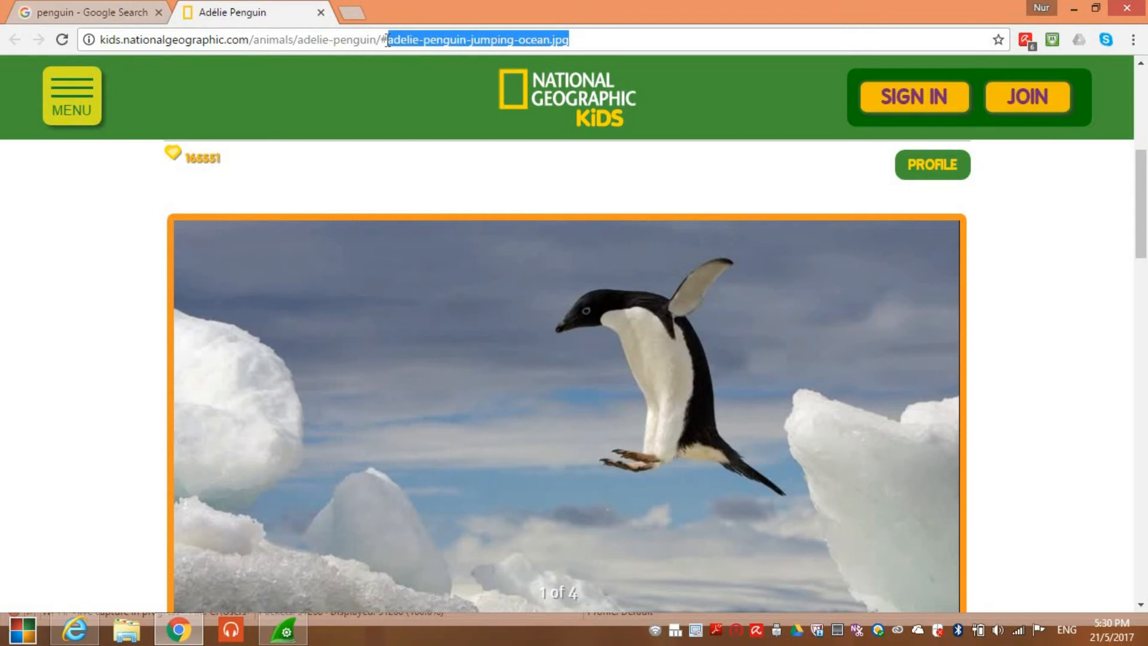
pyautogui.scroll(-1, 693, 430)
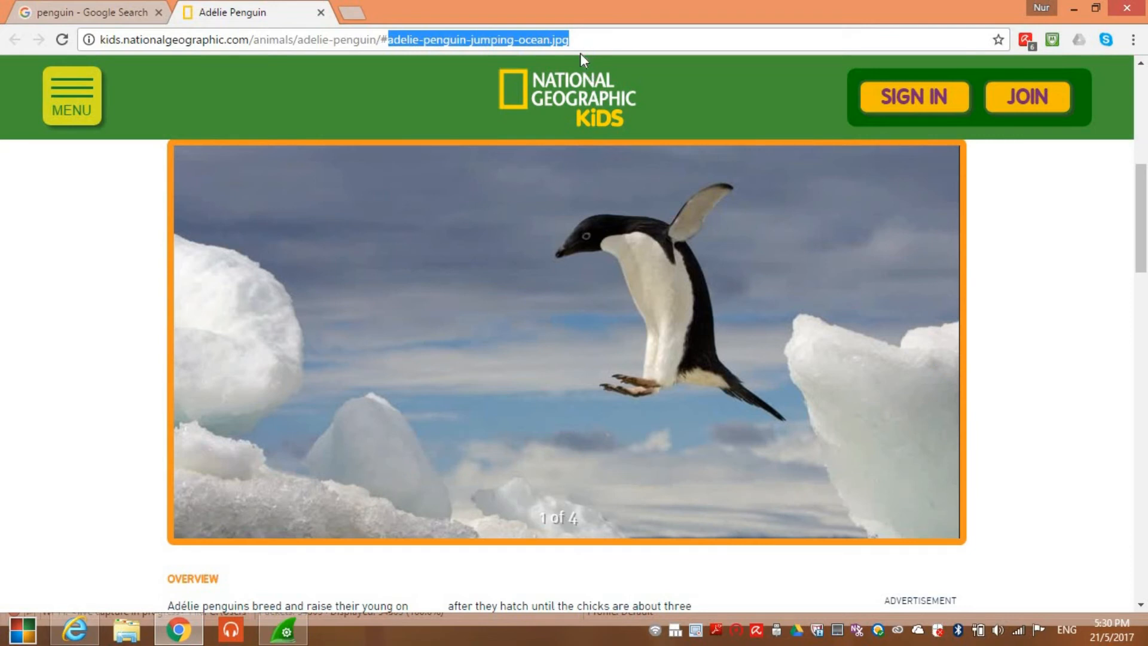
# Switch to Wireshark and apply the display filter http to the running capture.
pyautogui.moveTo(479, 169)
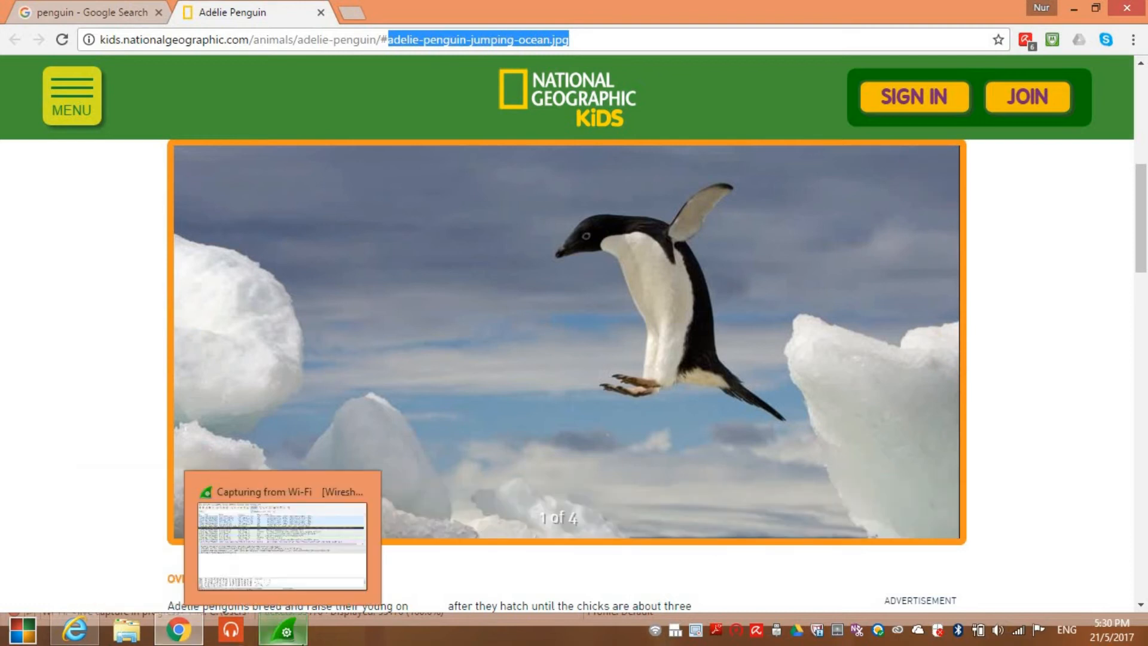
pyautogui.click(286, 635)
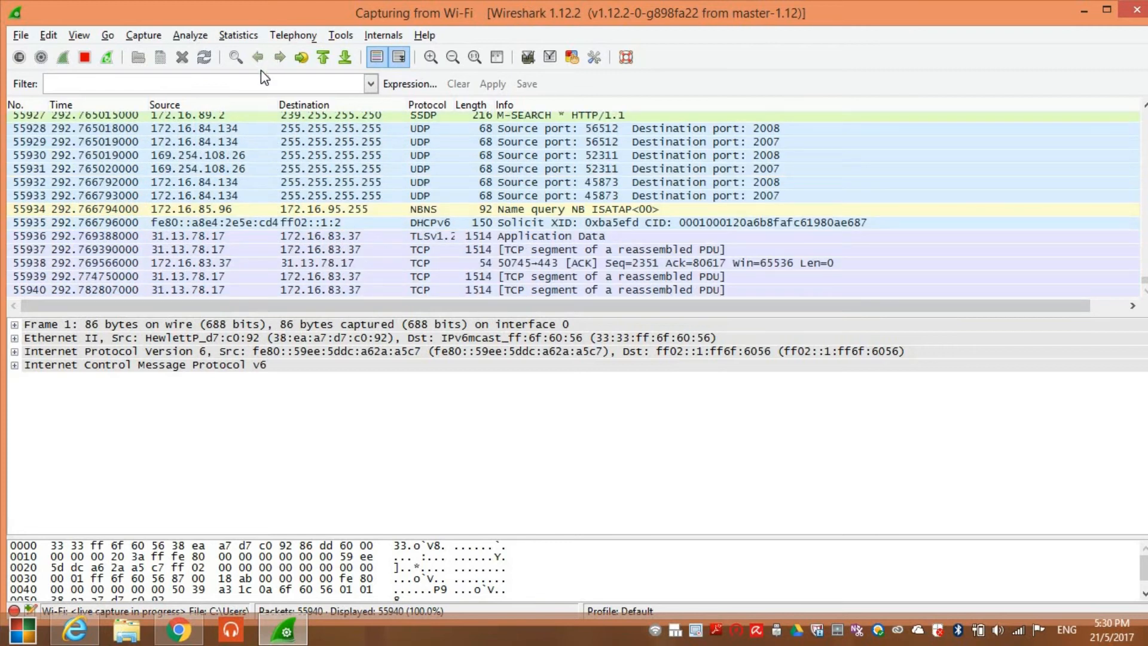
pyautogui.rightClick(249, 81)
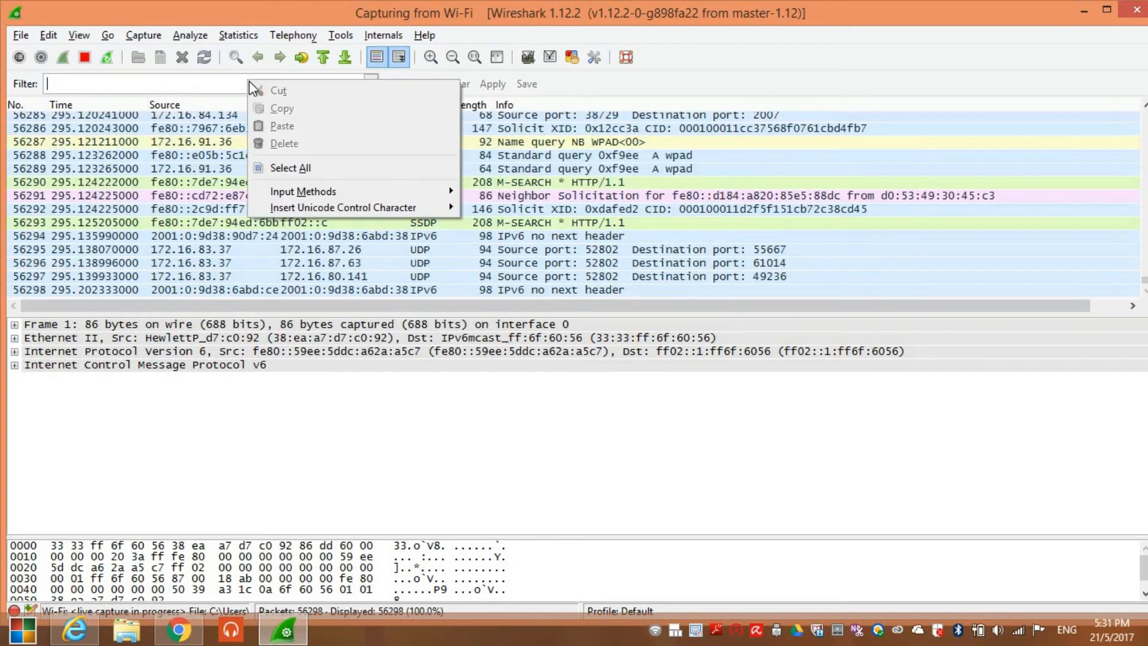
pyautogui.click(216, 87)
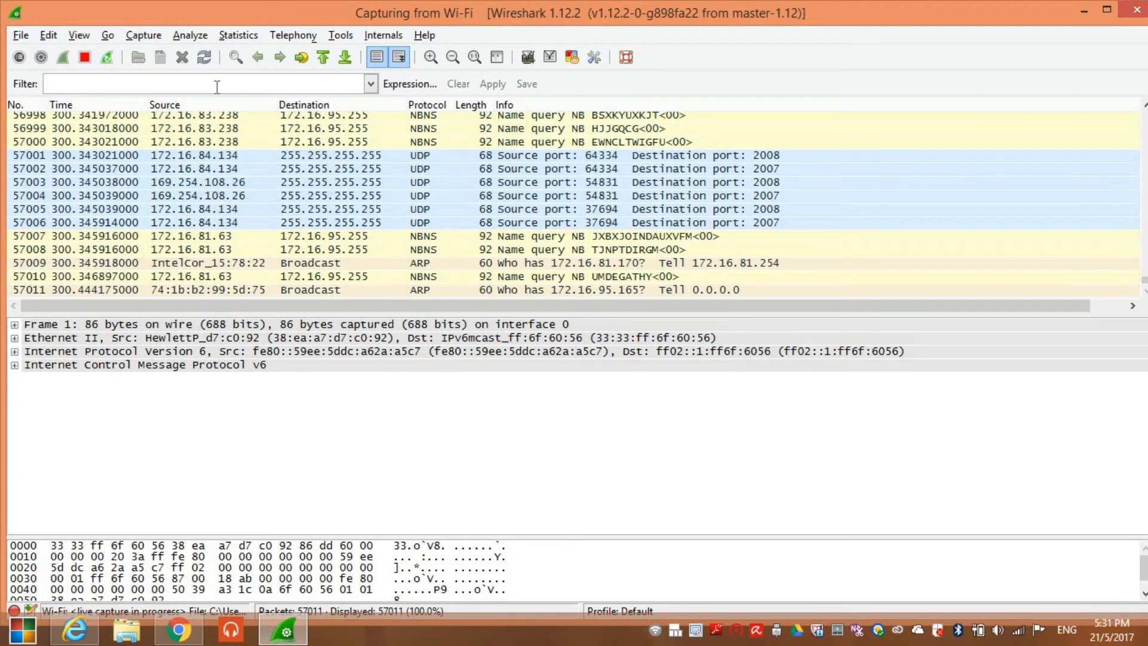
pyautogui.write('h')
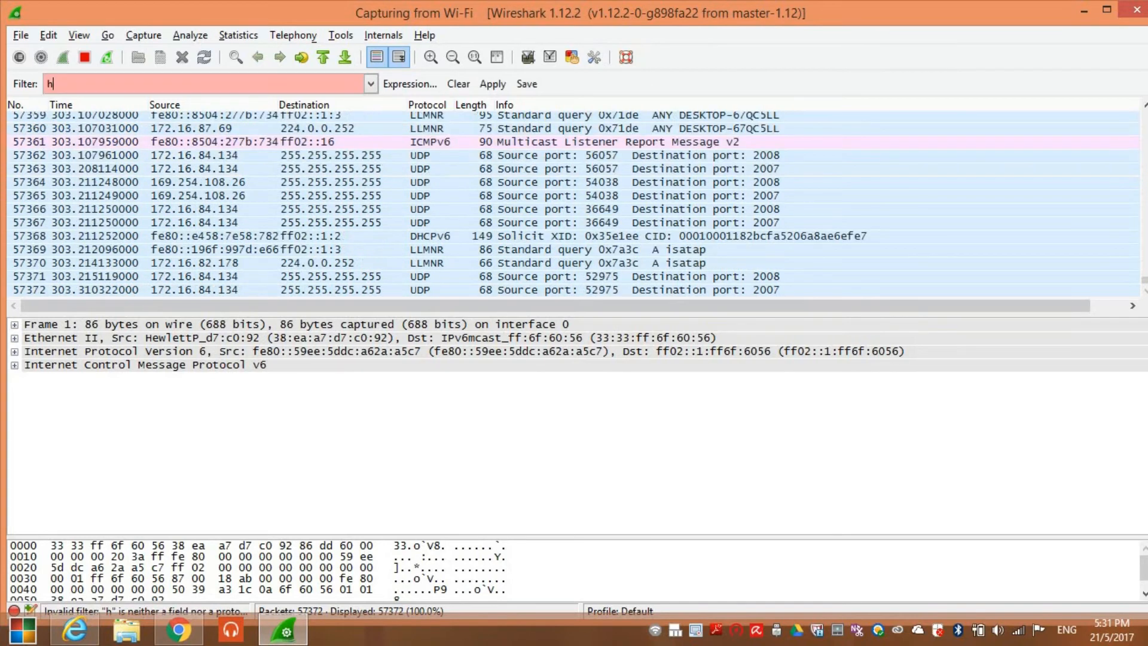
pyautogui.write('ttp')
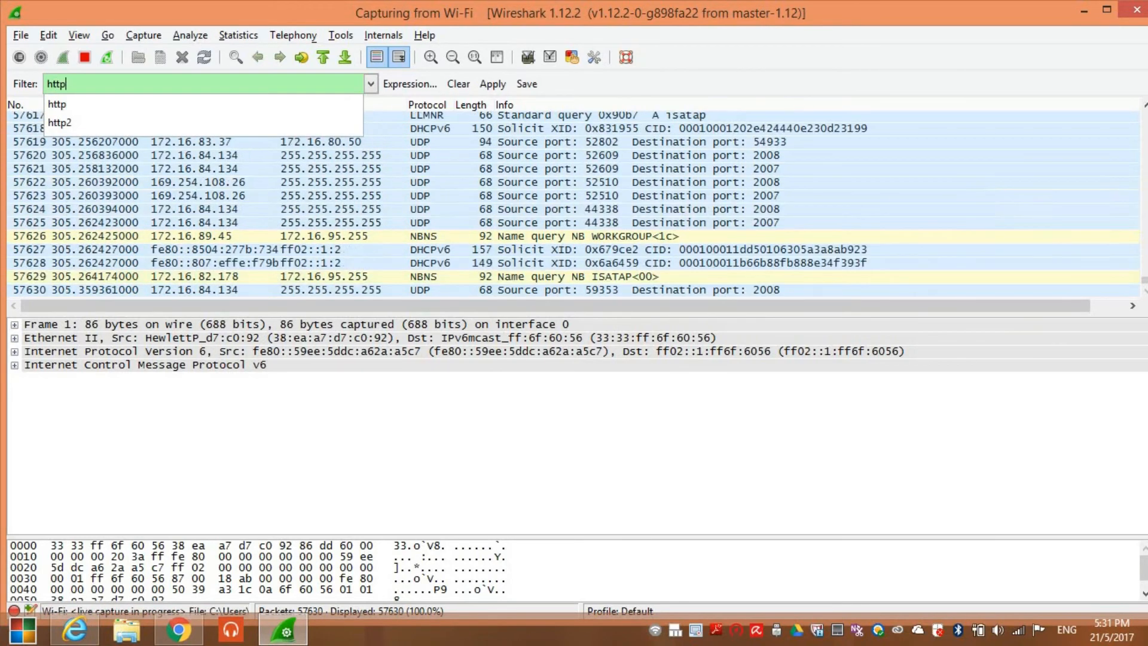
pyautogui.press('Return')
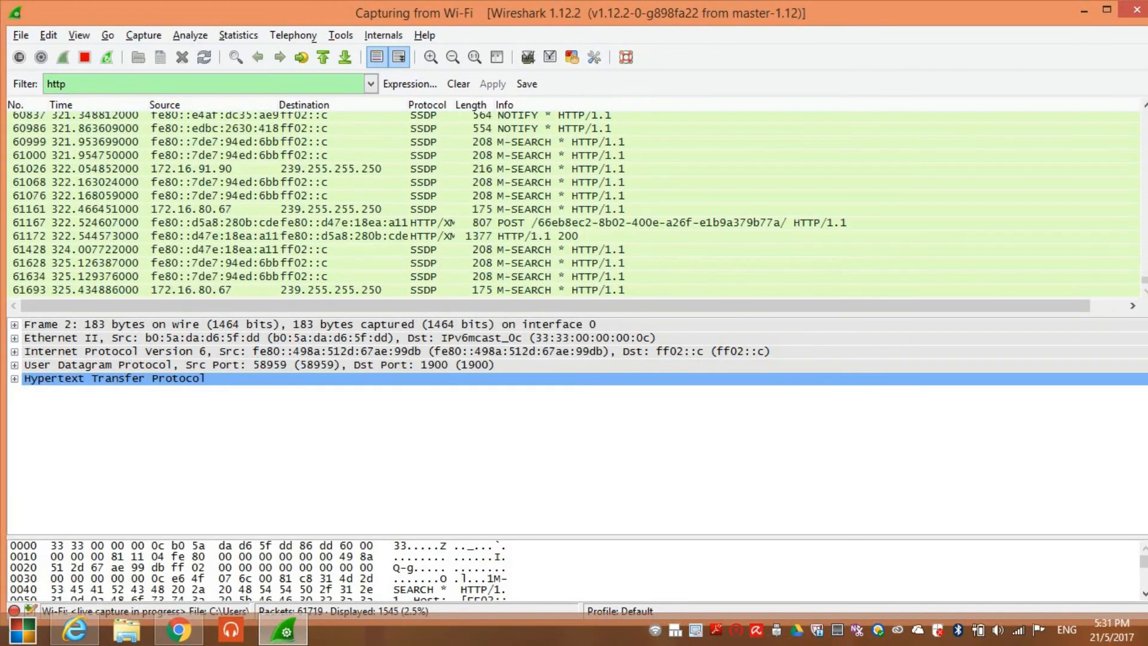
# Look through the HTTP packets for the GET request for the adelie-penguin-jumping-ocean image and the packets around it.
pyautogui.scroll(10, 1143, 278)
pyautogui.scroll(20, 1144, 278)
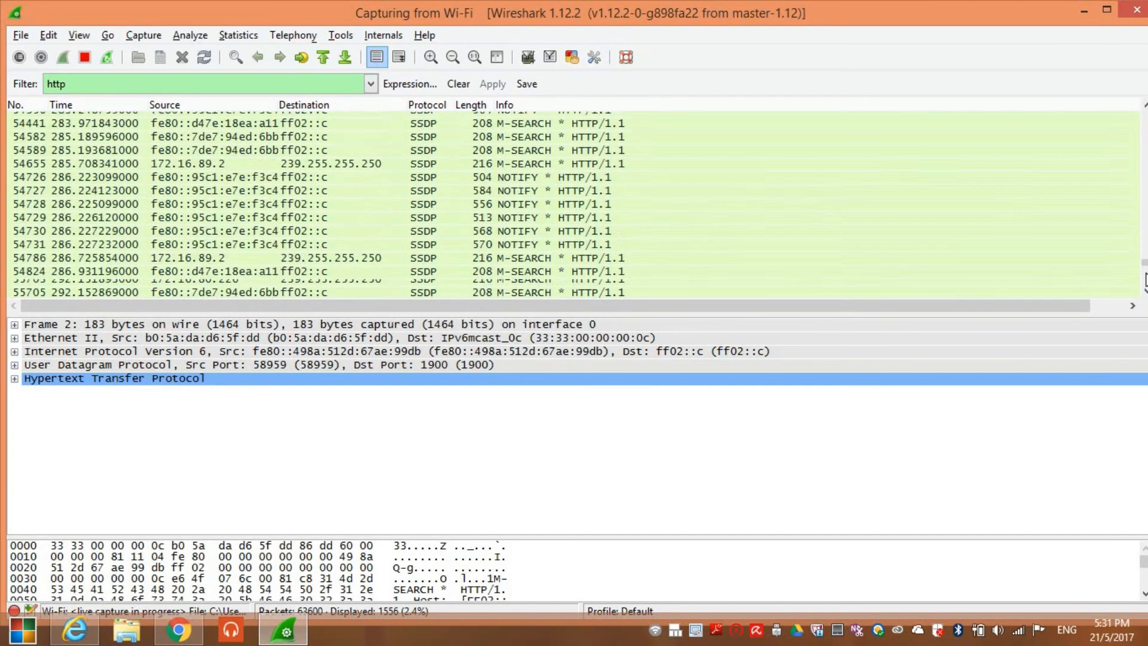
pyautogui.scroll(20, 1144, 278)
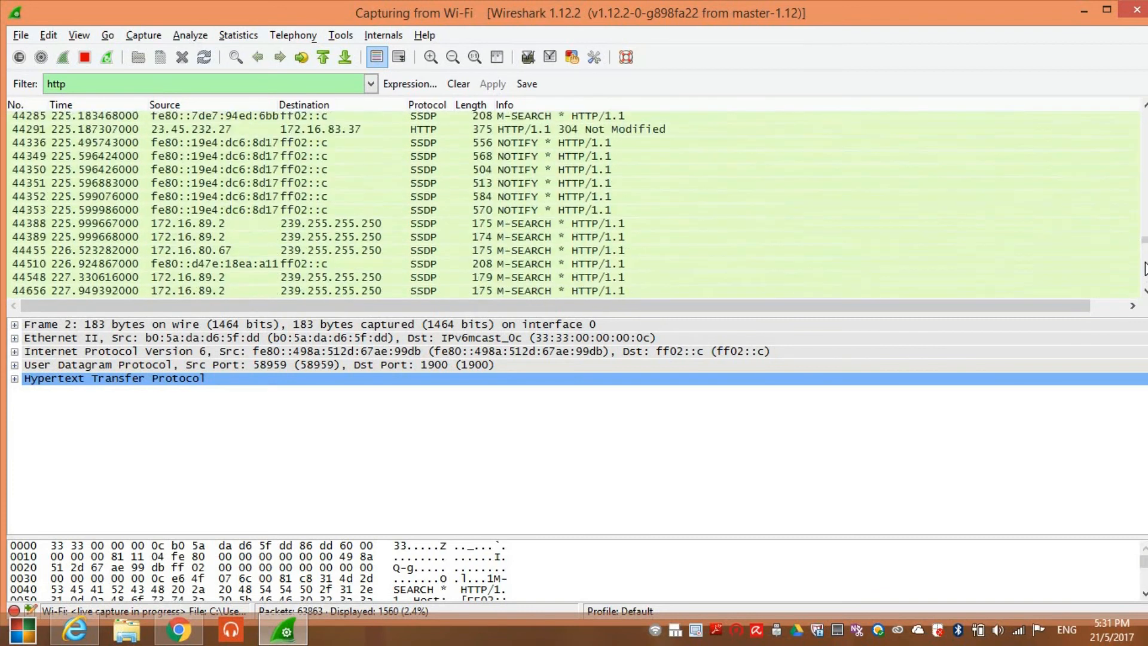
pyautogui.scroll(10, 1144, 277)
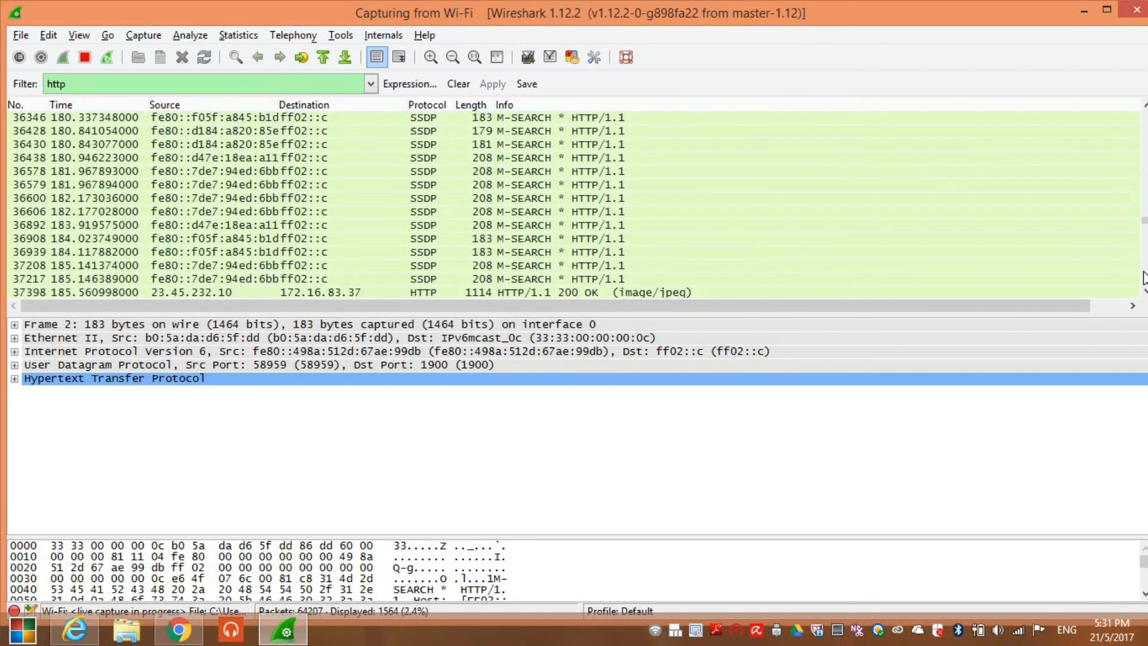
pyautogui.scroll(10, 1144, 277)
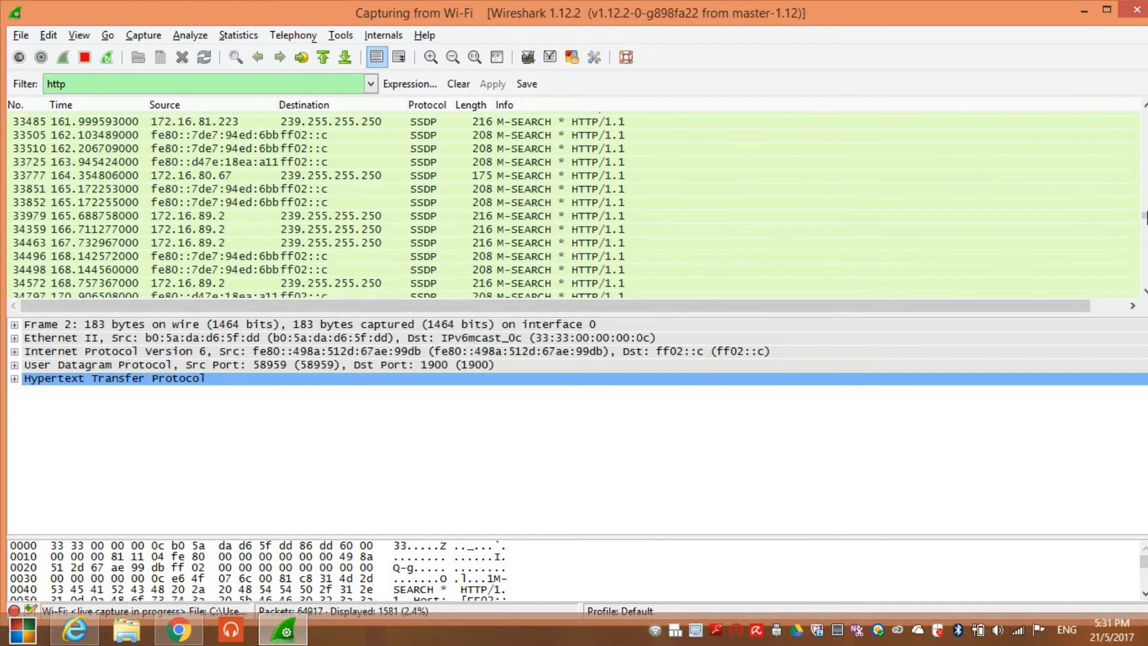
pyautogui.moveTo(1146, 214); pyautogui.dragTo(1145, 227)
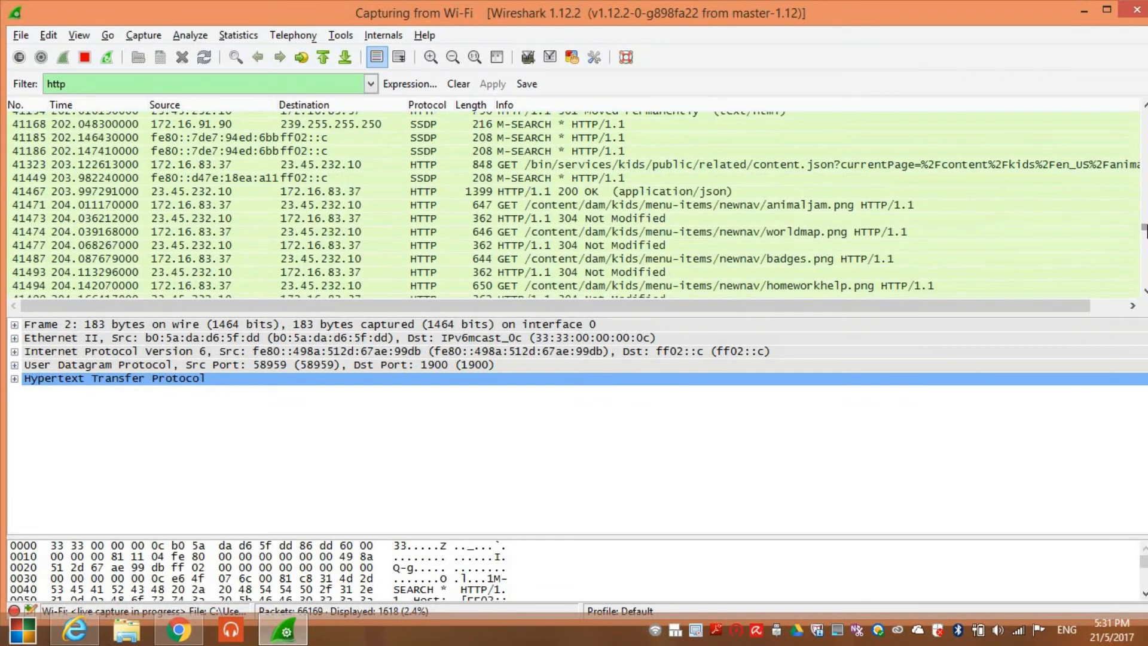
pyautogui.scroll(5, 1145, 228)
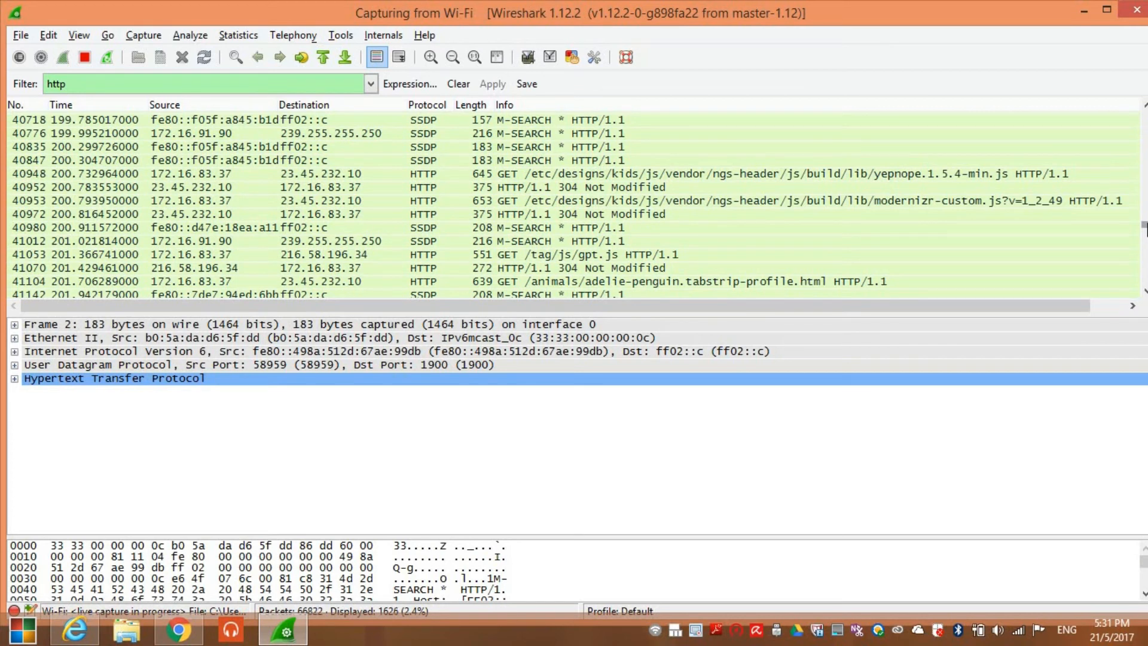
pyautogui.moveTo(1145, 227); pyautogui.dragTo(1145, 241)
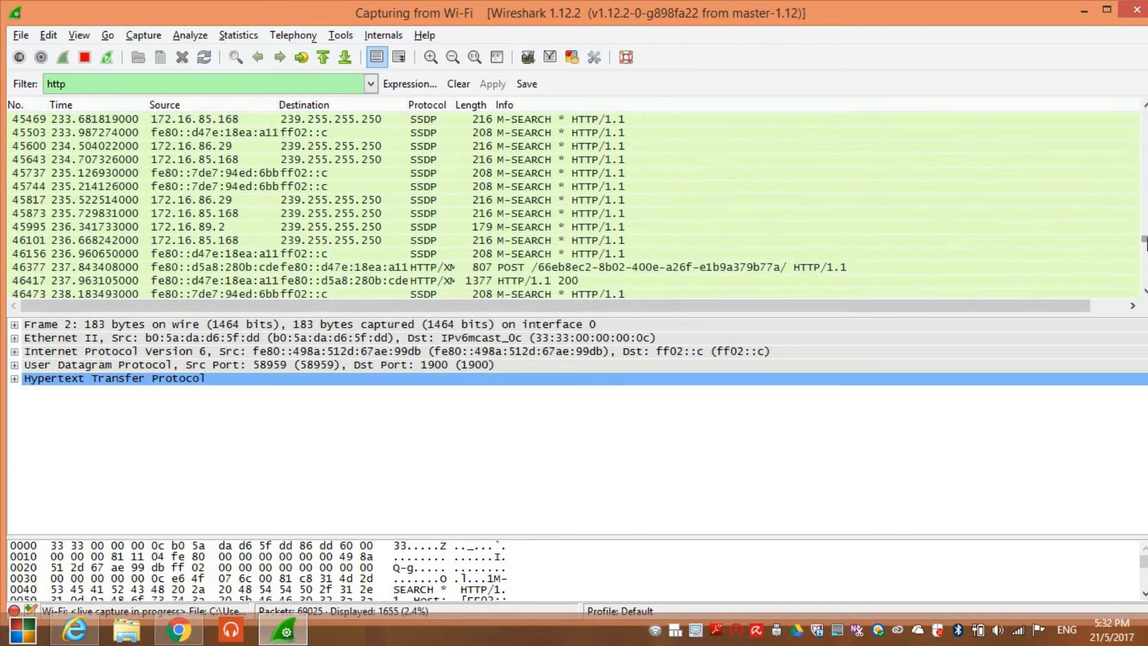
pyautogui.moveTo(1146, 239); pyautogui.dragTo(1145, 236)
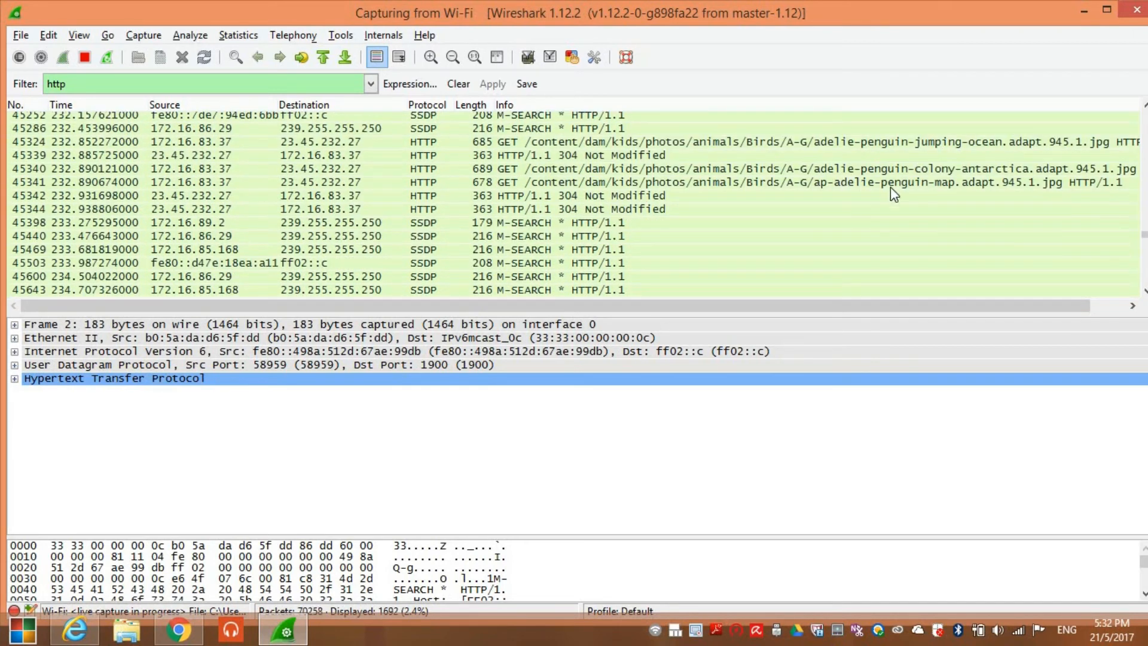
pyautogui.scroll(4, 1146, 227)
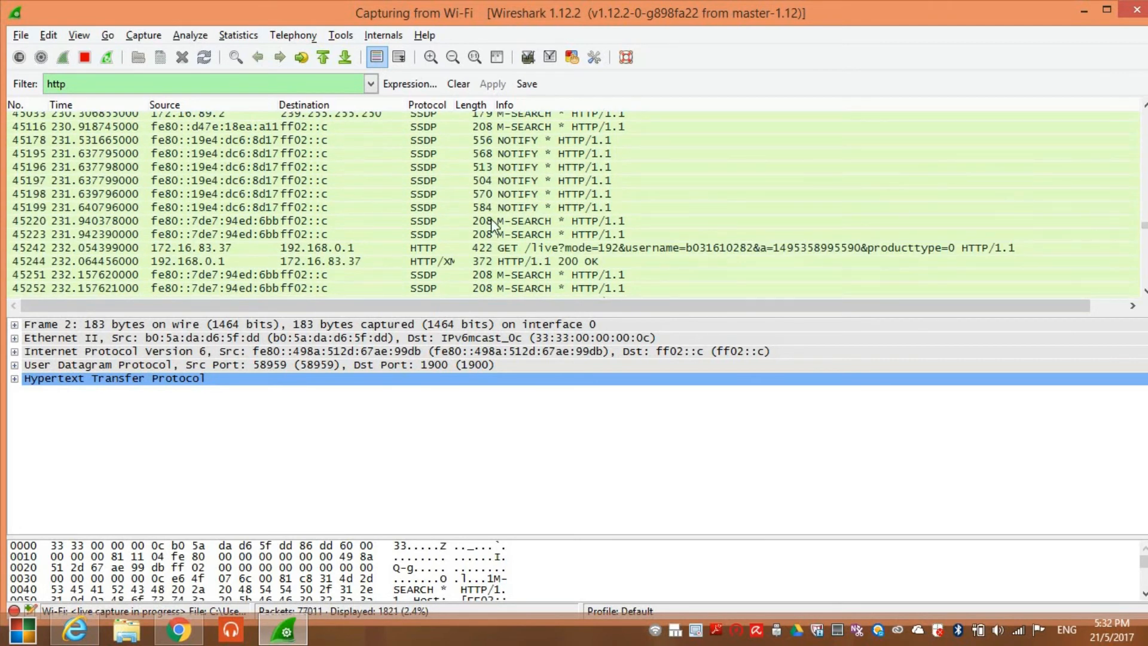
# Stop the live Wi-Fi capture.
pyautogui.click(90, 61)
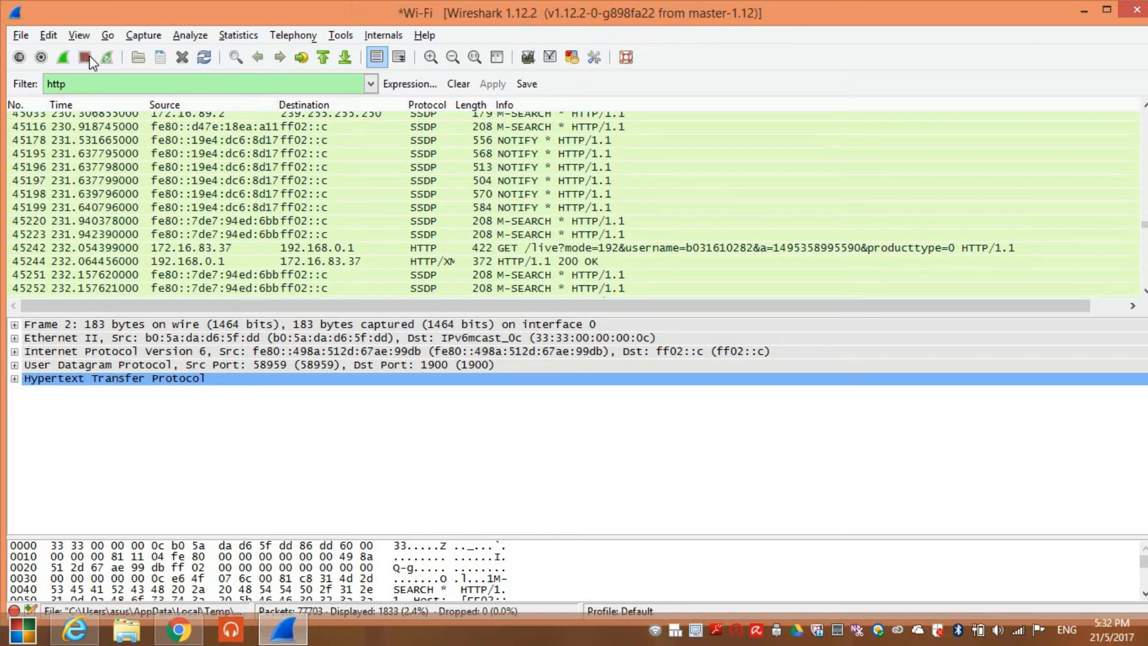
# Open the list of HTTP objects that can be exported from the capture and find the kids.nationalgeographic.com entries.
pyautogui.click(21, 37)
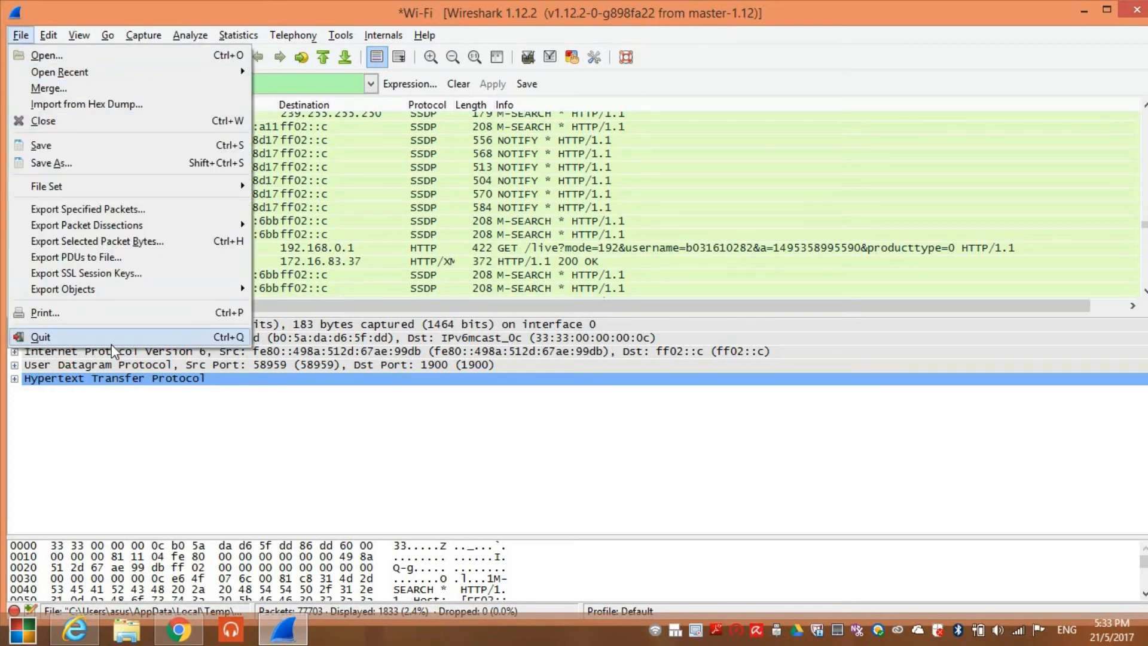
pyautogui.moveTo(195, 292)
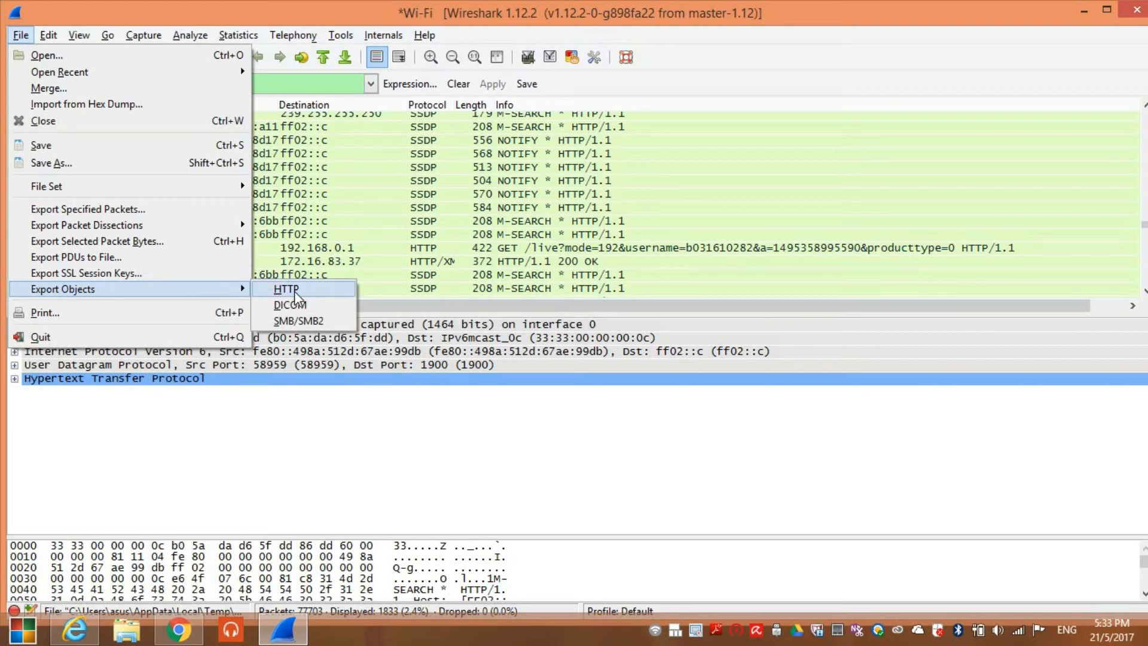
pyautogui.click(294, 292)
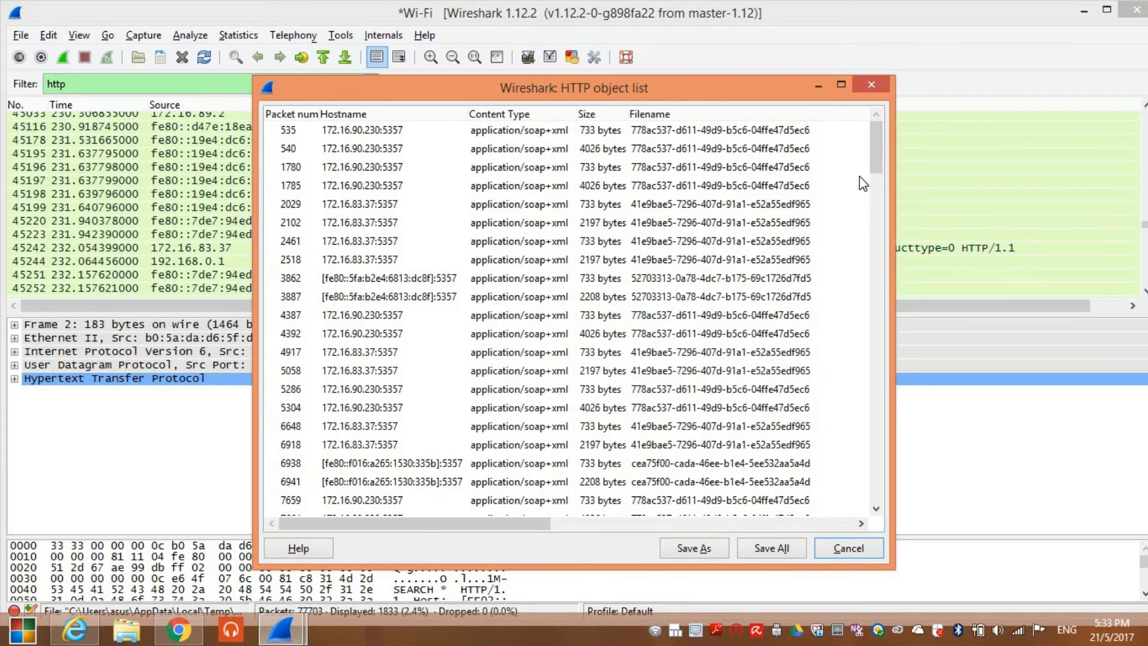
pyautogui.moveTo(878, 166); pyautogui.dragTo(874, 395)
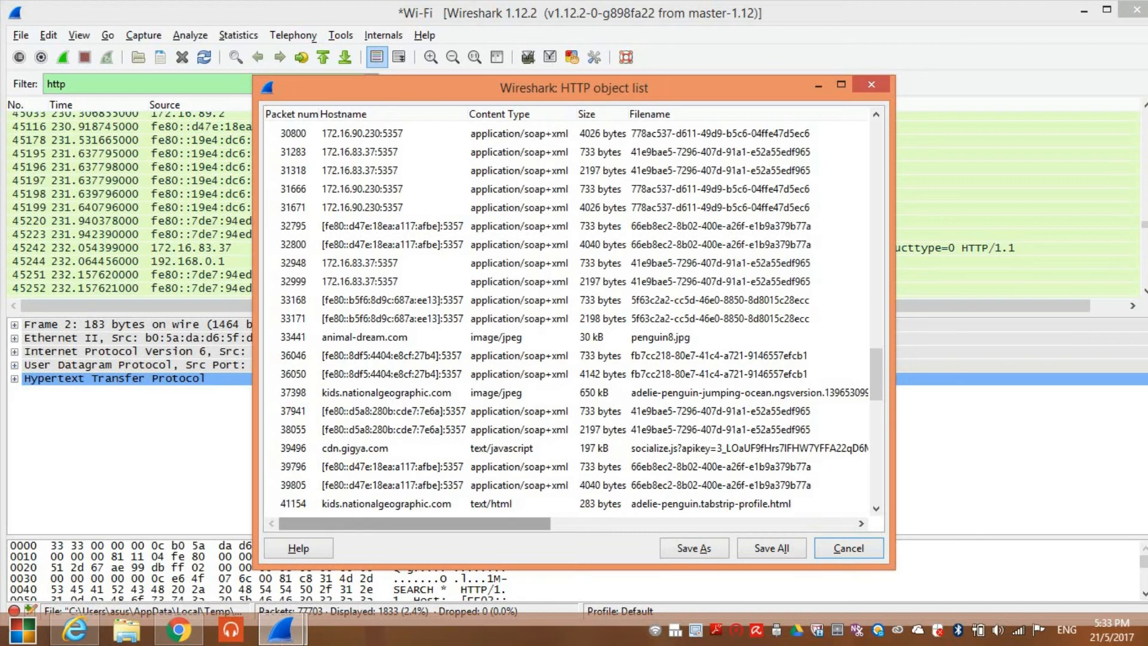
# Compare the HTTP object list with the adelie-penguin-jumping-ocean.jpg photo on the National Geographic Kids page in Chrome.
pyautogui.click(180, 639)
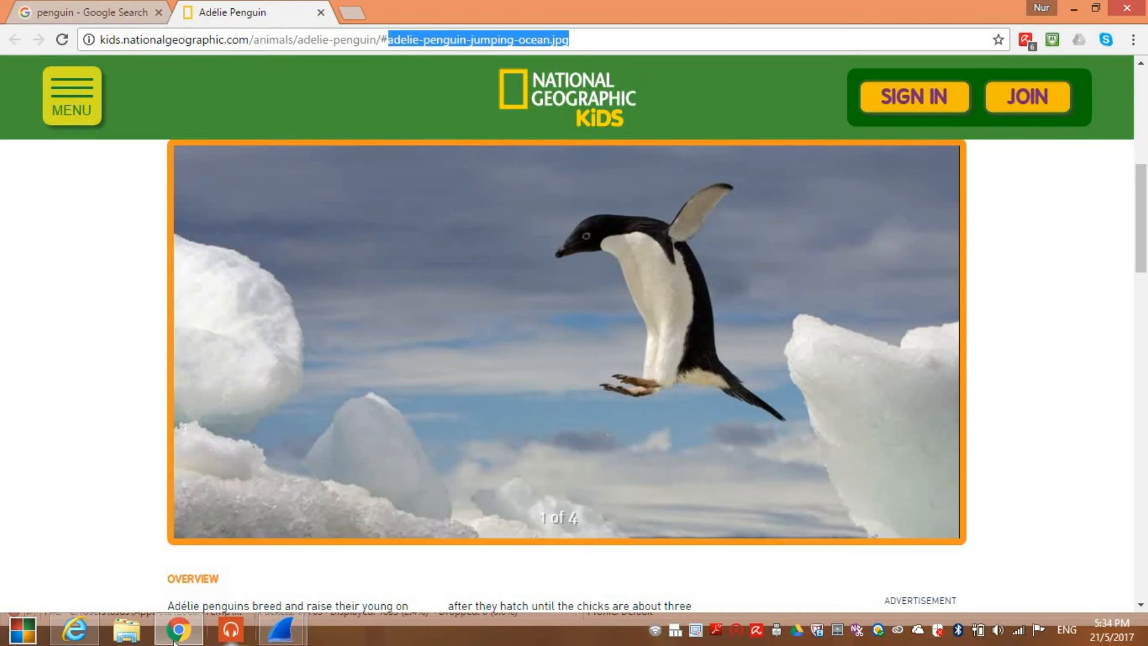
pyautogui.moveTo(276, 642)
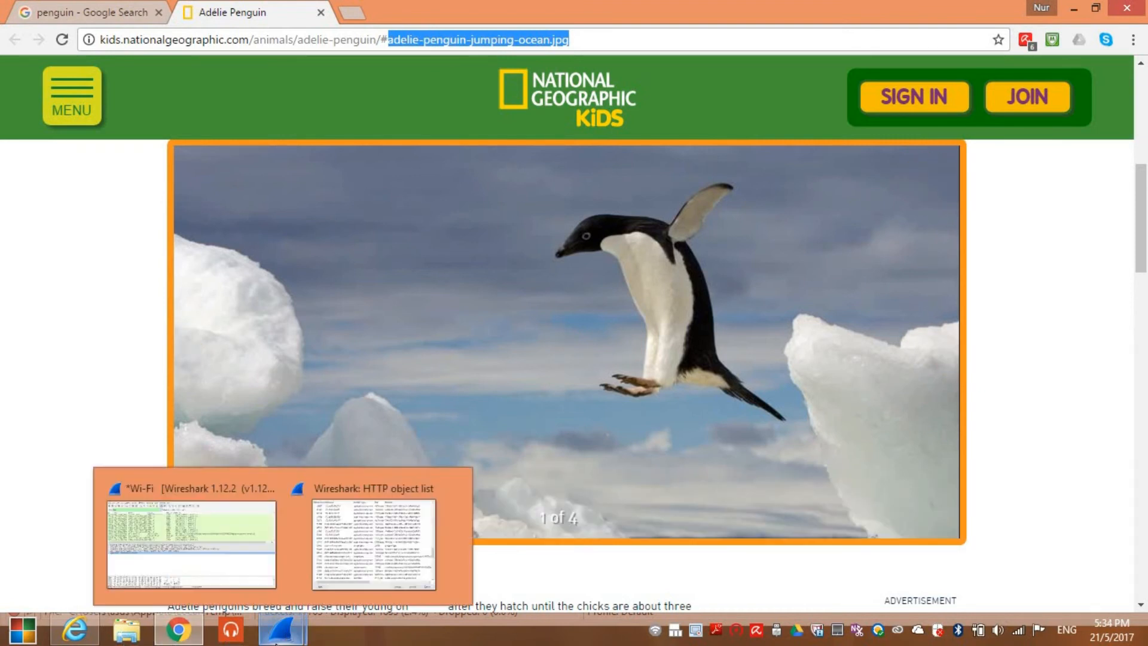
pyautogui.click(386, 576)
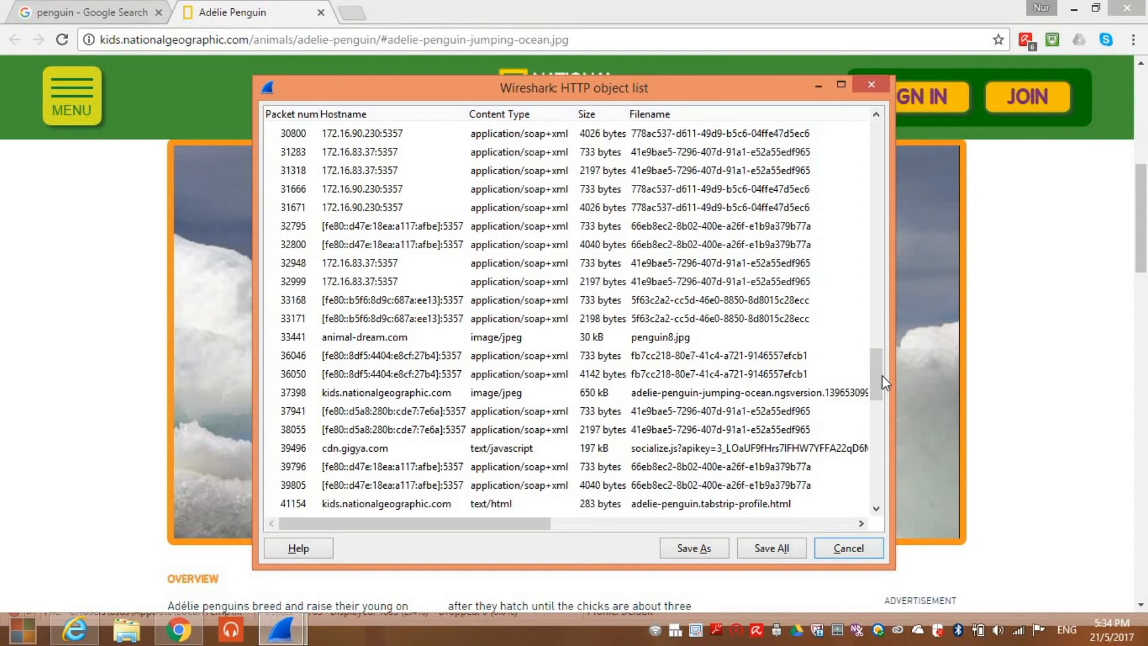
pyautogui.moveTo(877, 377); pyautogui.dragTo(878, 404)
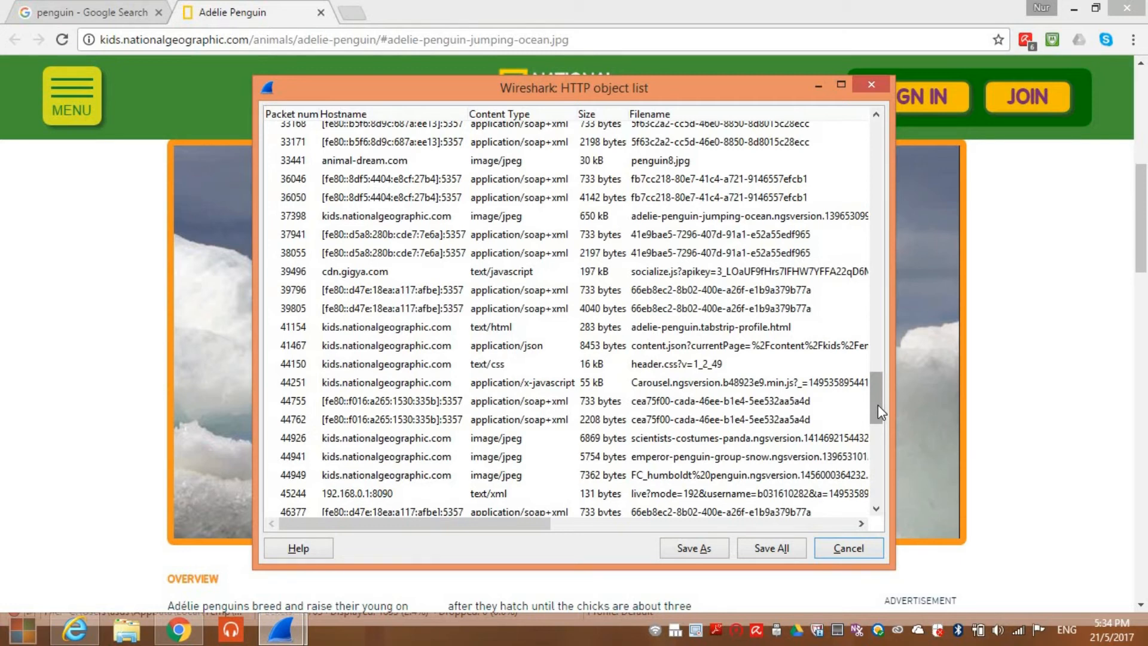
pyautogui.moveTo(878, 412); pyautogui.dragTo(876, 421)
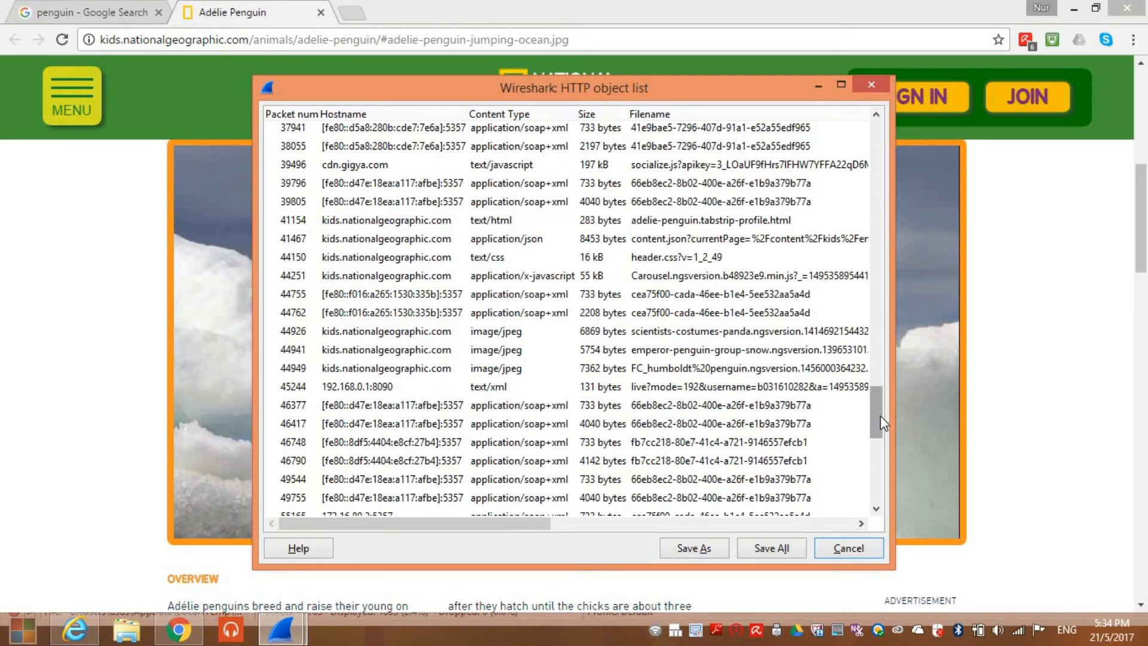
pyautogui.moveTo(878, 415); pyautogui.dragTo(874, 442)
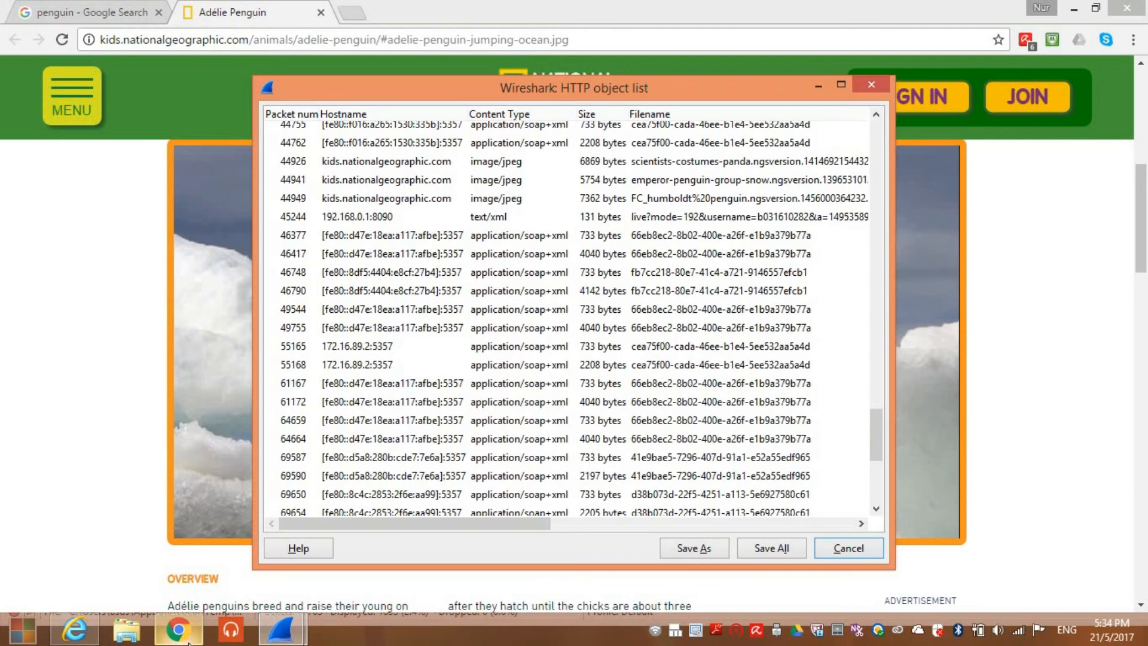
pyautogui.moveTo(187, 642)
pyautogui.moveTo(203, 594)
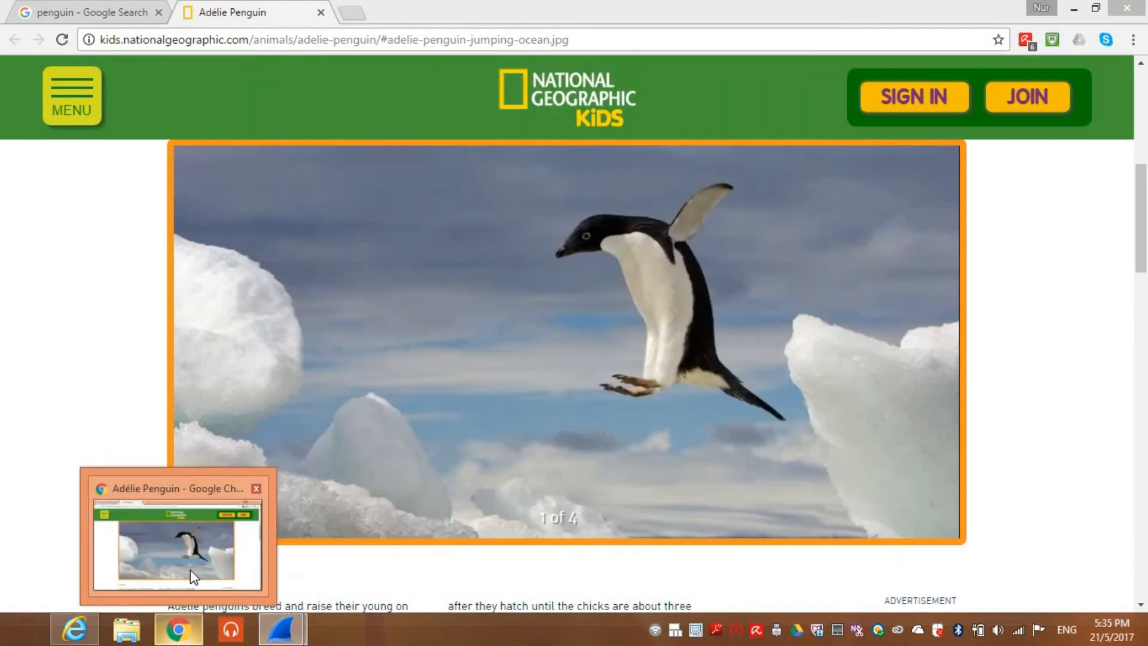
pyautogui.click(190, 569)
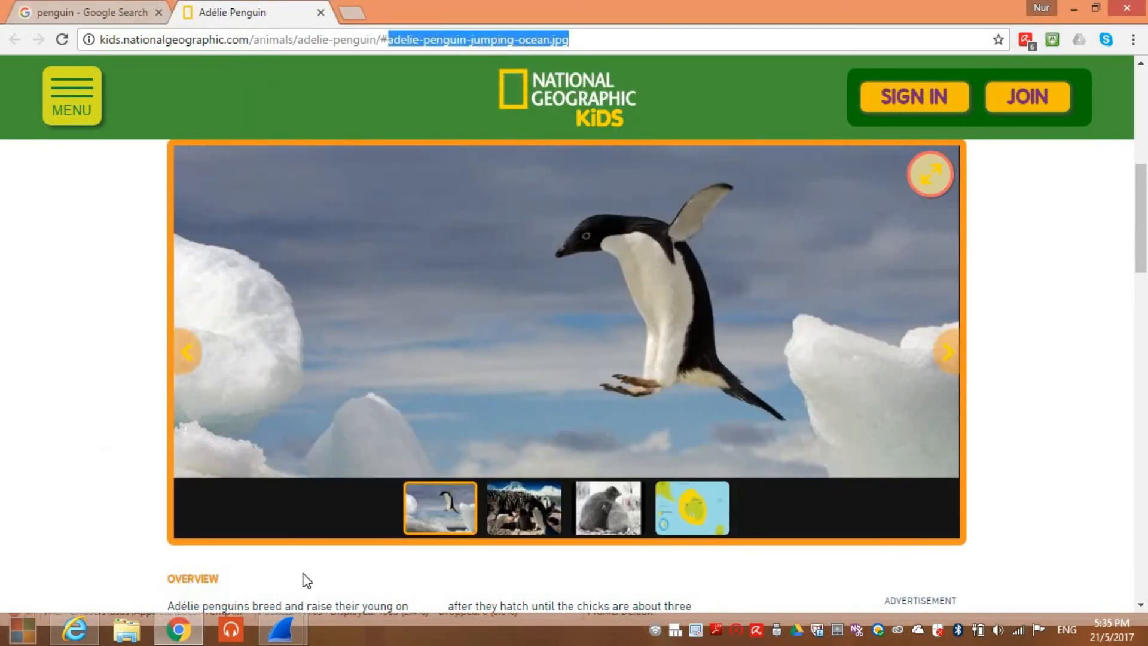
pyautogui.moveTo(297, 632)
pyautogui.click(372, 553)
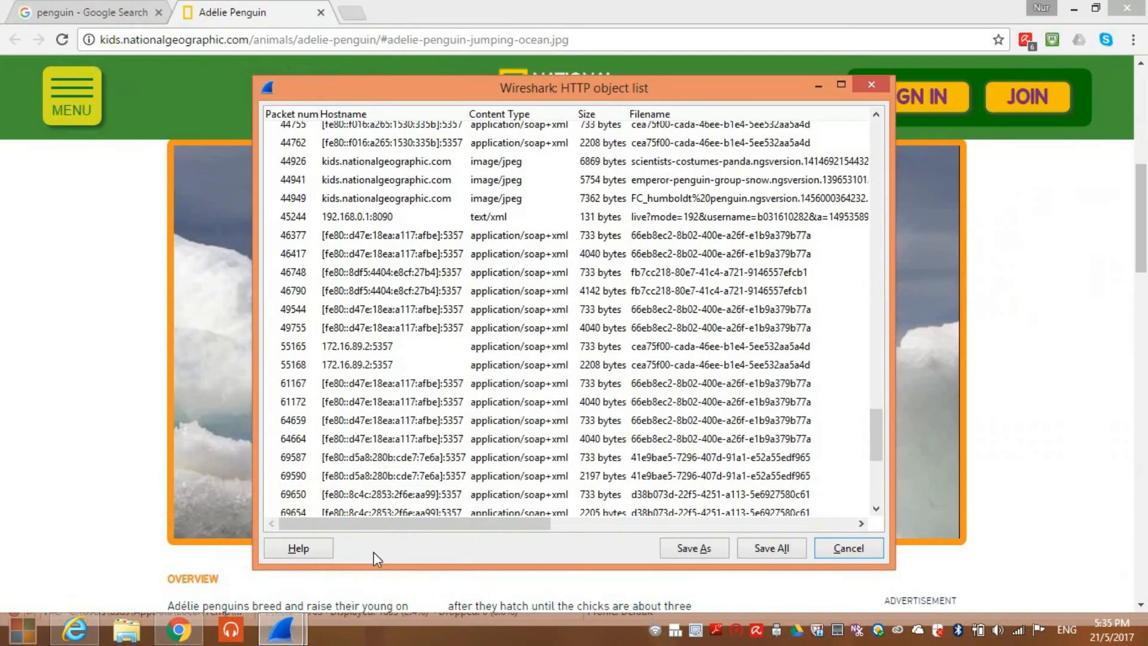
# Save the adelie-penguin-jumping-ocean image/jpeg object from packet 37398 to the Desktop under its suggested file name.
pyautogui.moveTo(878, 434)
pyautogui.mouseDown()
pyautogui.moveTo(877, 483)
pyautogui.moveTo(873, 429)
pyautogui.mouseUp()
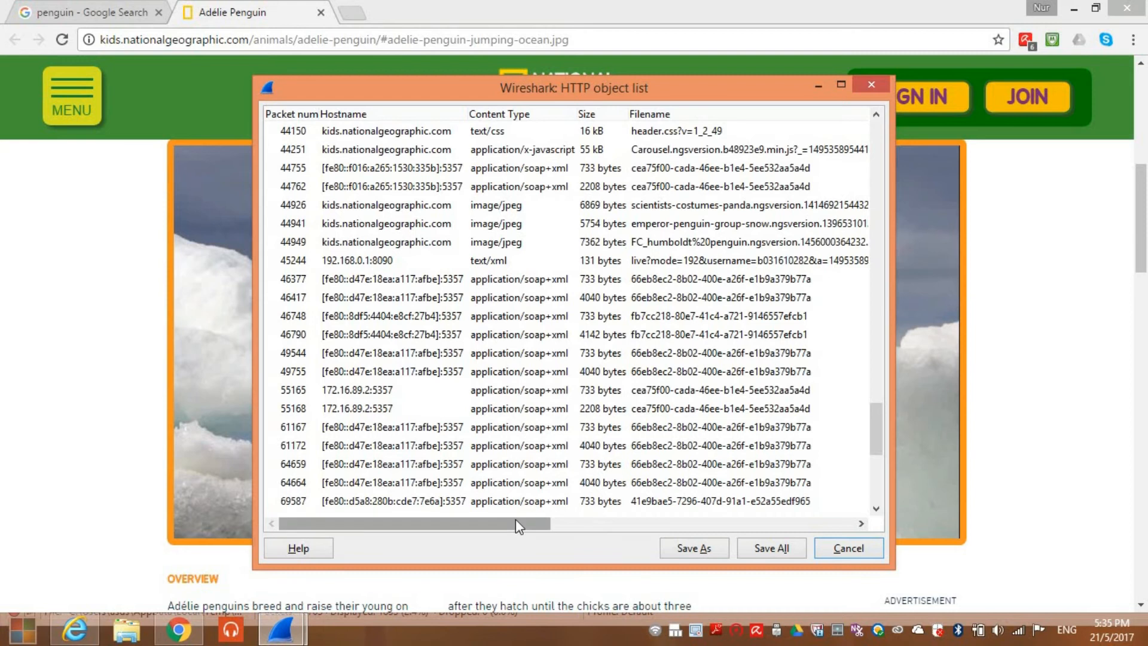
pyautogui.moveTo(515, 519)
pyautogui.mouseDown()
pyautogui.moveTo(573, 517)
pyautogui.moveTo(505, 524)
pyautogui.mouseUp()
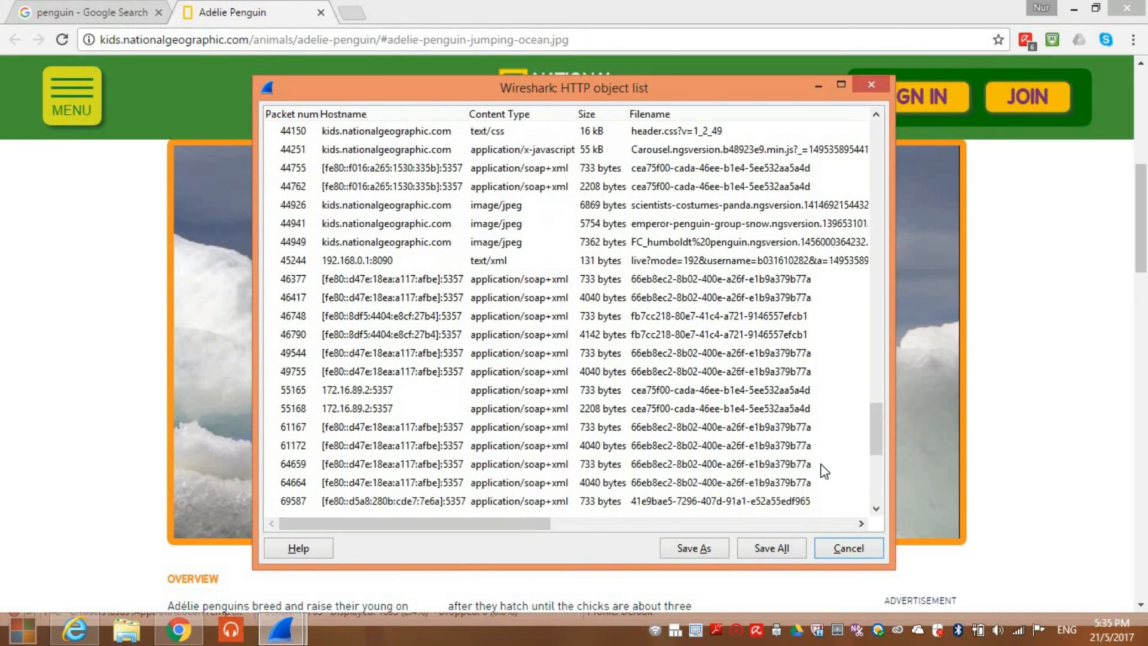
pyautogui.moveTo(881, 444); pyautogui.dragTo(877, 412)
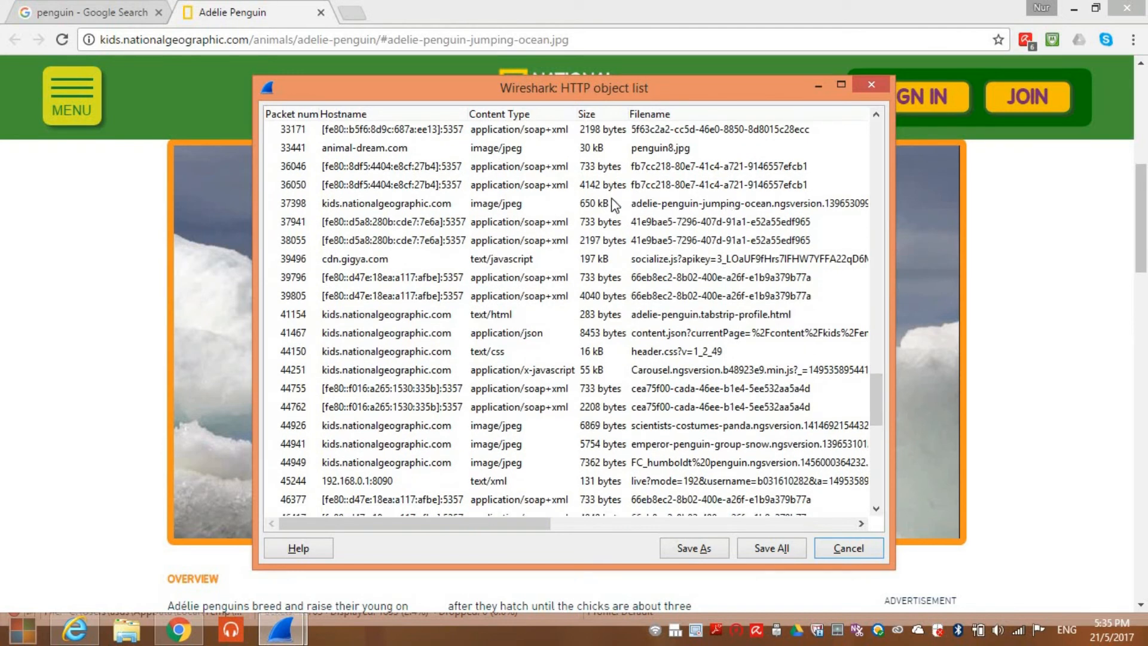
pyautogui.click(507, 204)
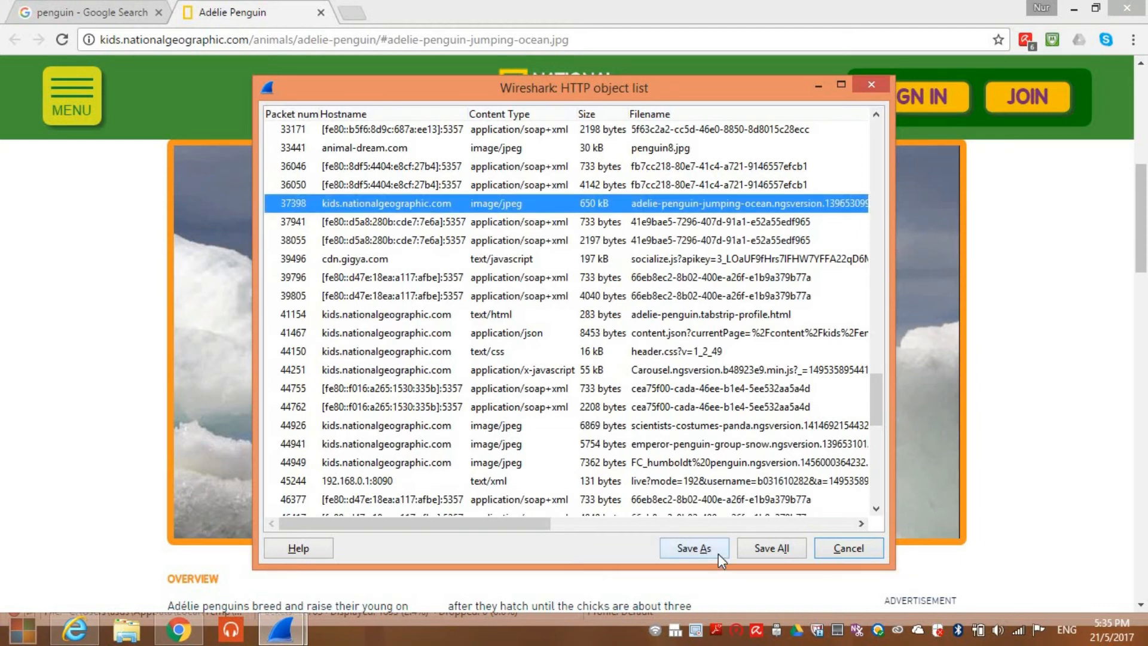
pyautogui.click(694, 548)
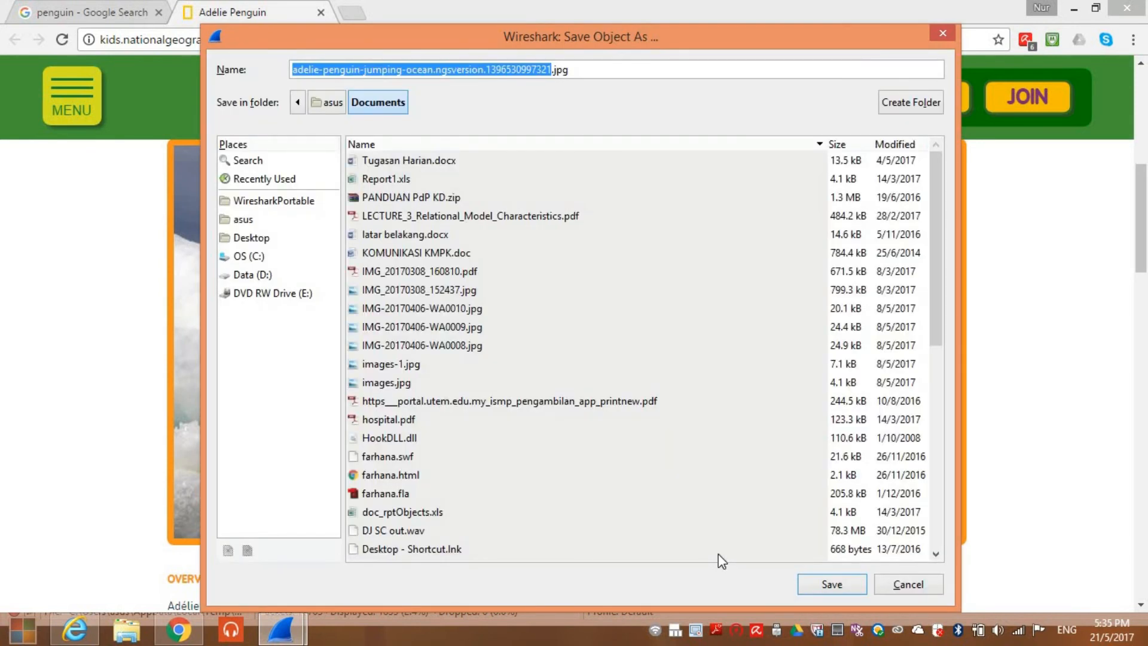
pyautogui.click(251, 238)
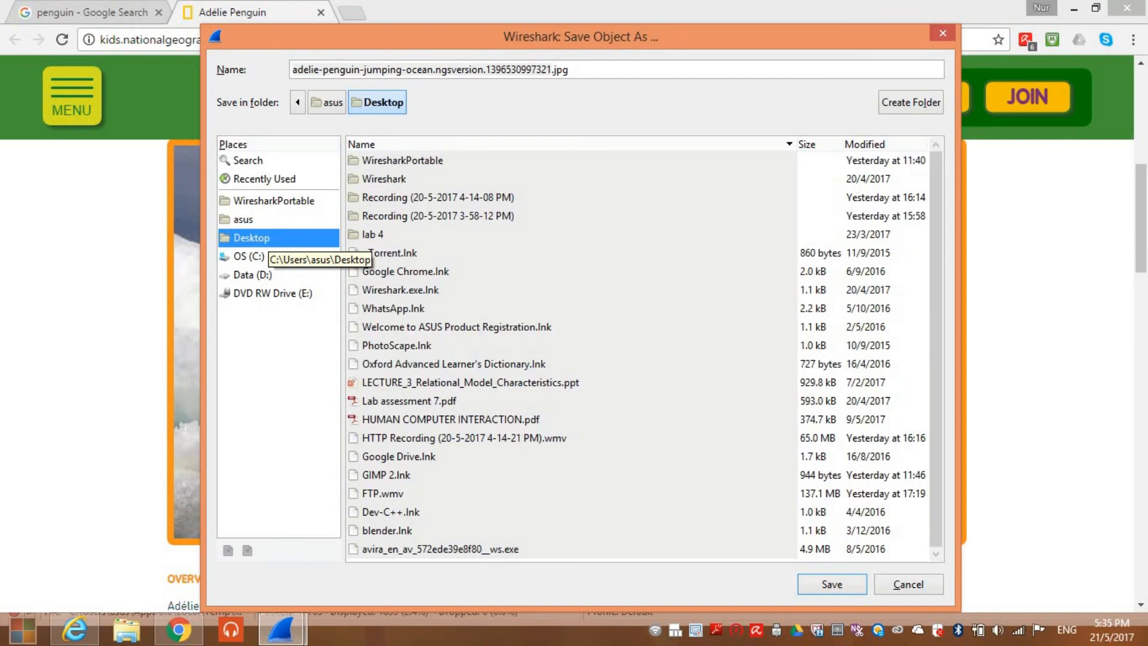
pyautogui.click(832, 584)
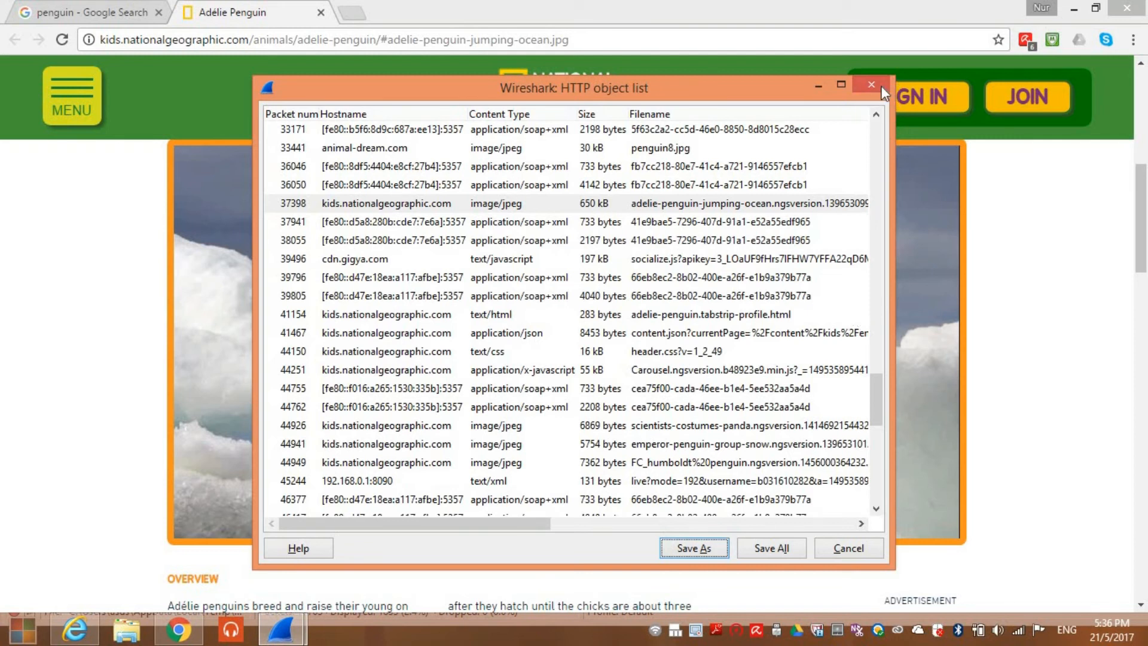
# Minimise the open windows, view the saved adelie-penguin picture from the desktop, and close the viewer.
pyautogui.click(818, 86)
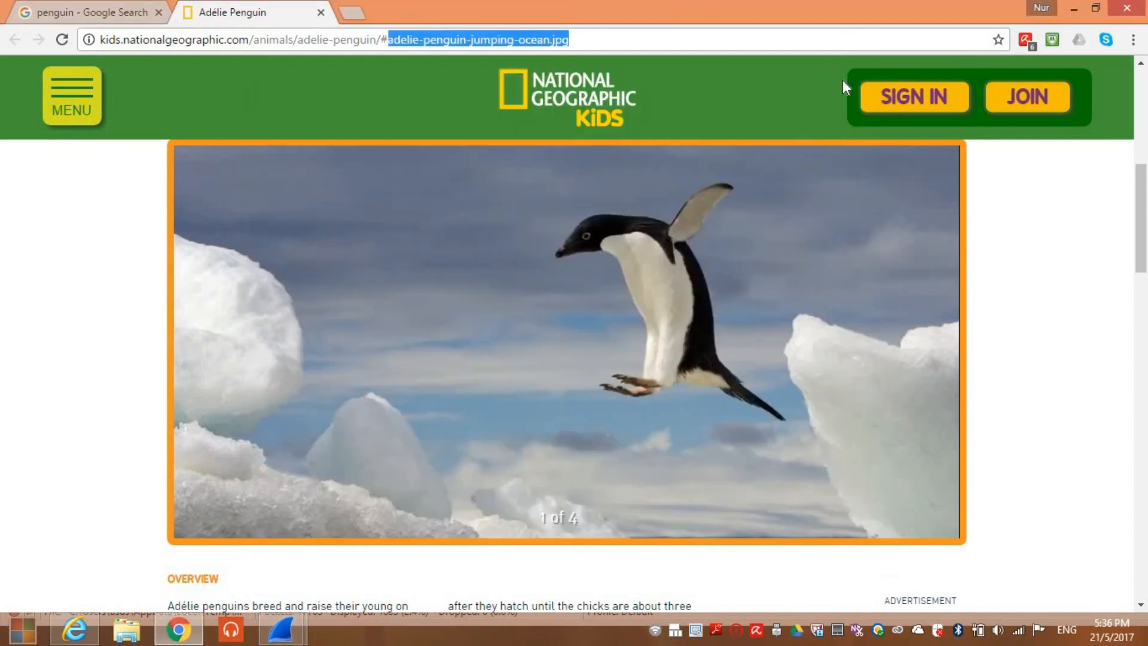
pyautogui.click(1074, 10)
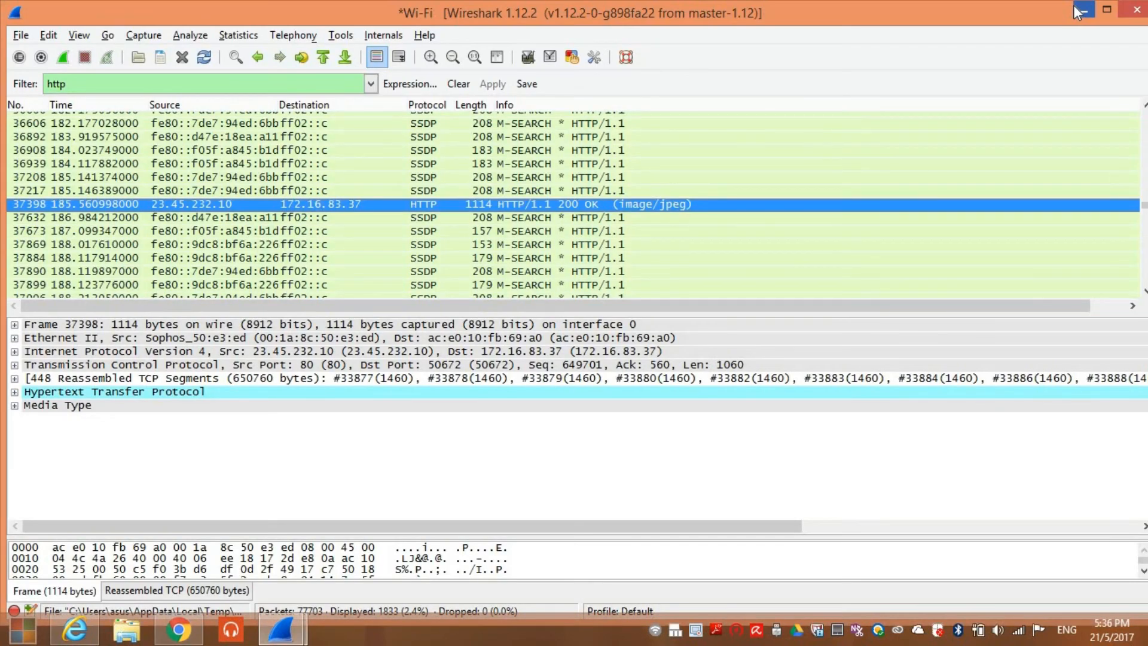
pyautogui.click(1080, 11)
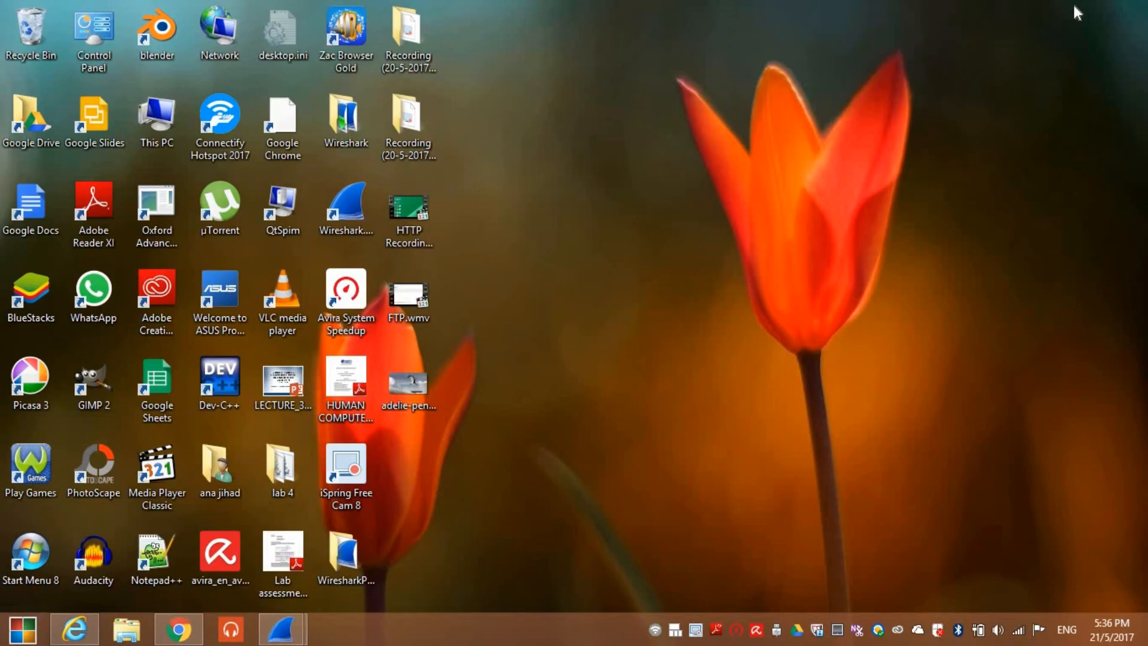
pyautogui.doubleClick(427, 376)
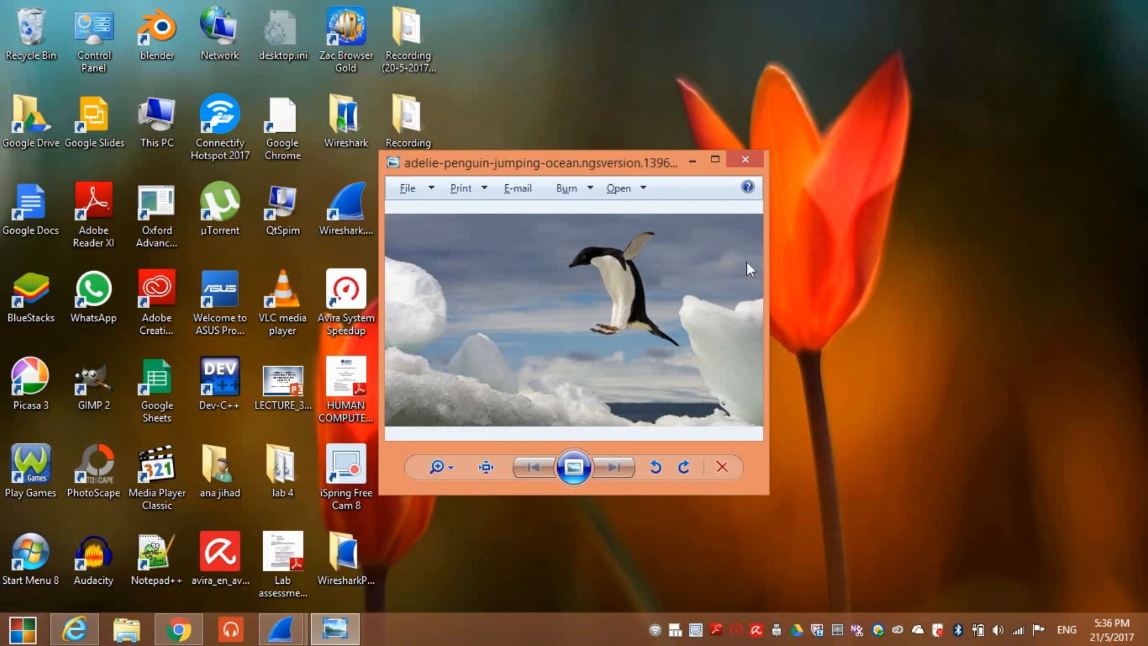
pyautogui.click(752, 166)
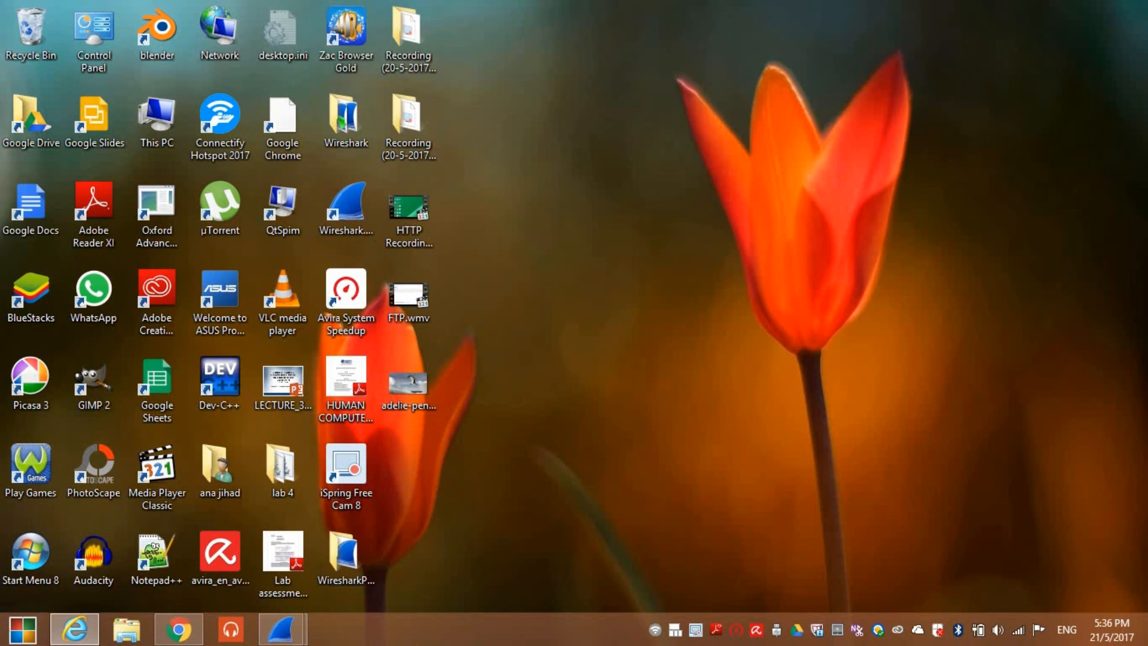
pyautogui.moveTo(286, 640)
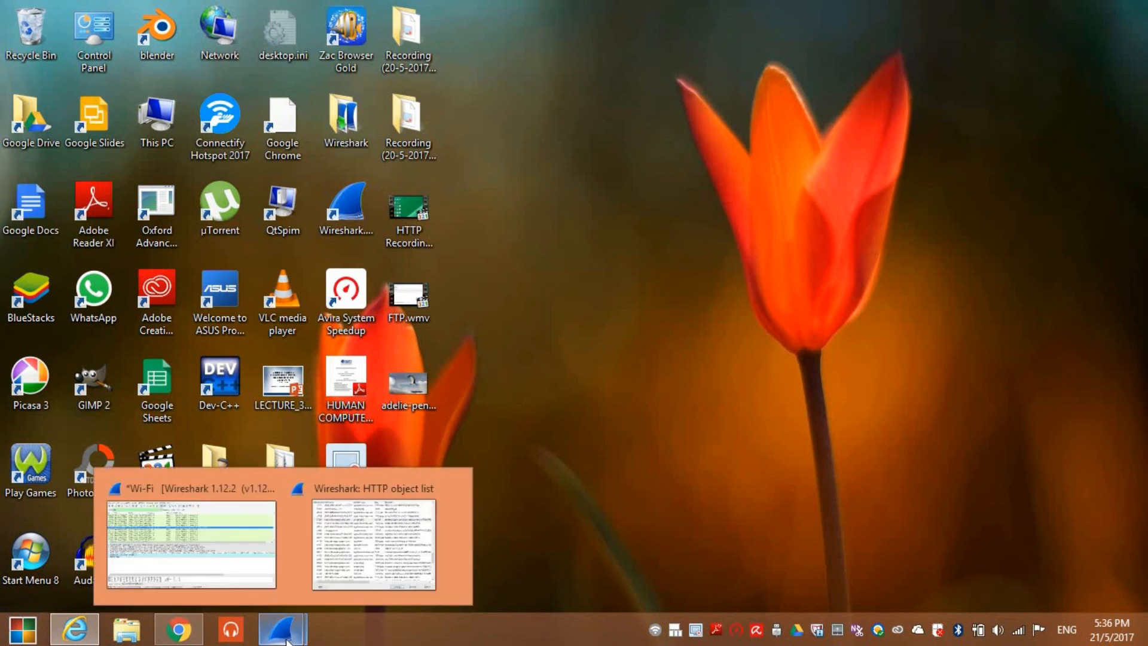
pyautogui.moveTo(414, 515)
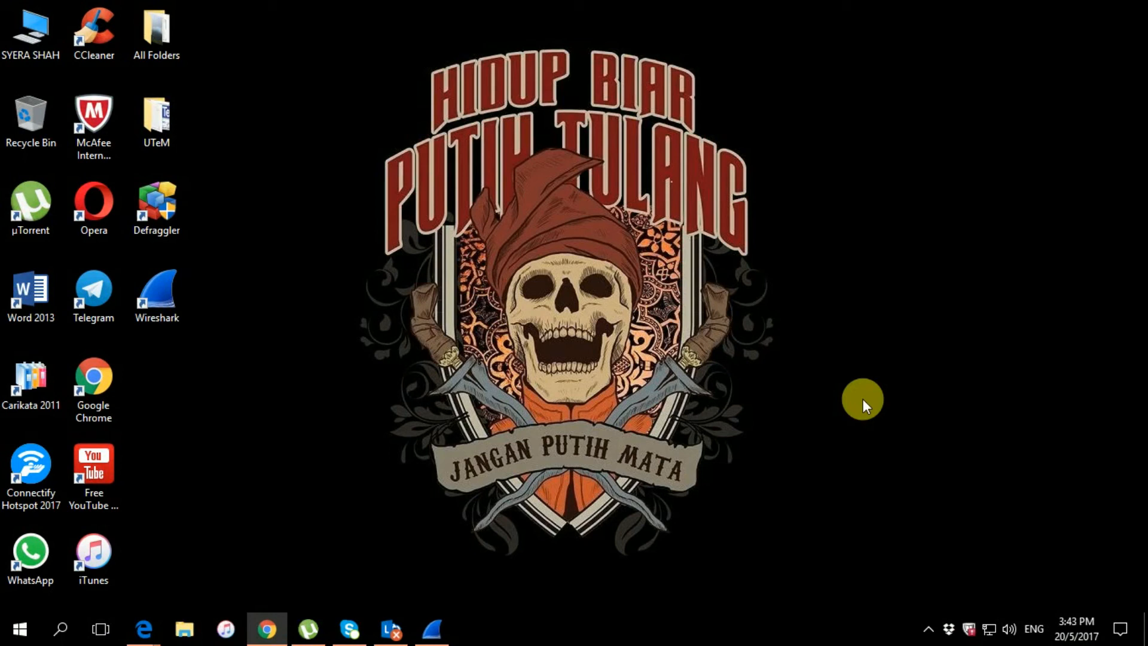
# Run ipconfig in a Command Prompt and examine the IP addresses of the network adapters.
pyautogui.click(58, 627)
pyautogui.write('cmd')
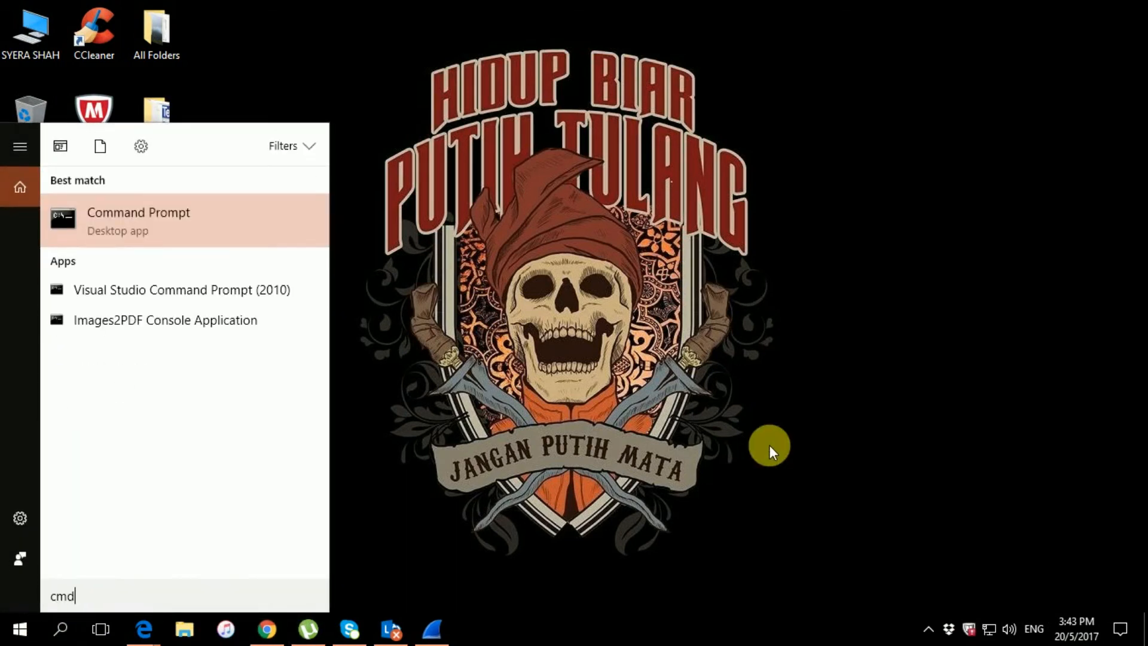
pyautogui.press('Return')
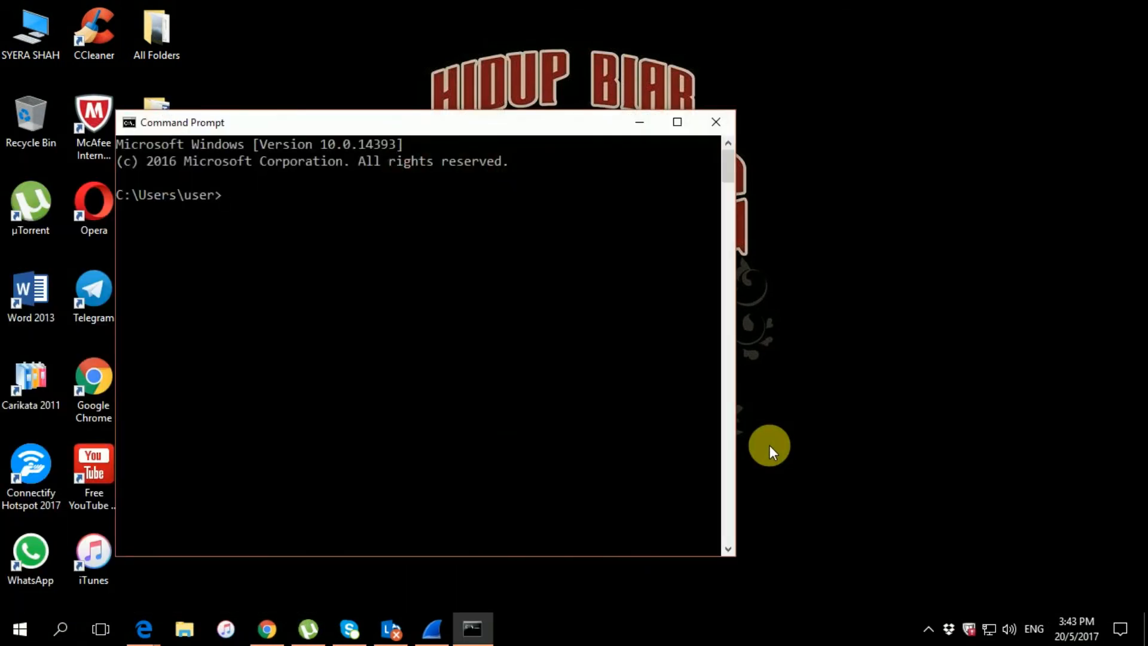
pyautogui.write('ipconfig')
pyautogui.press('Return')
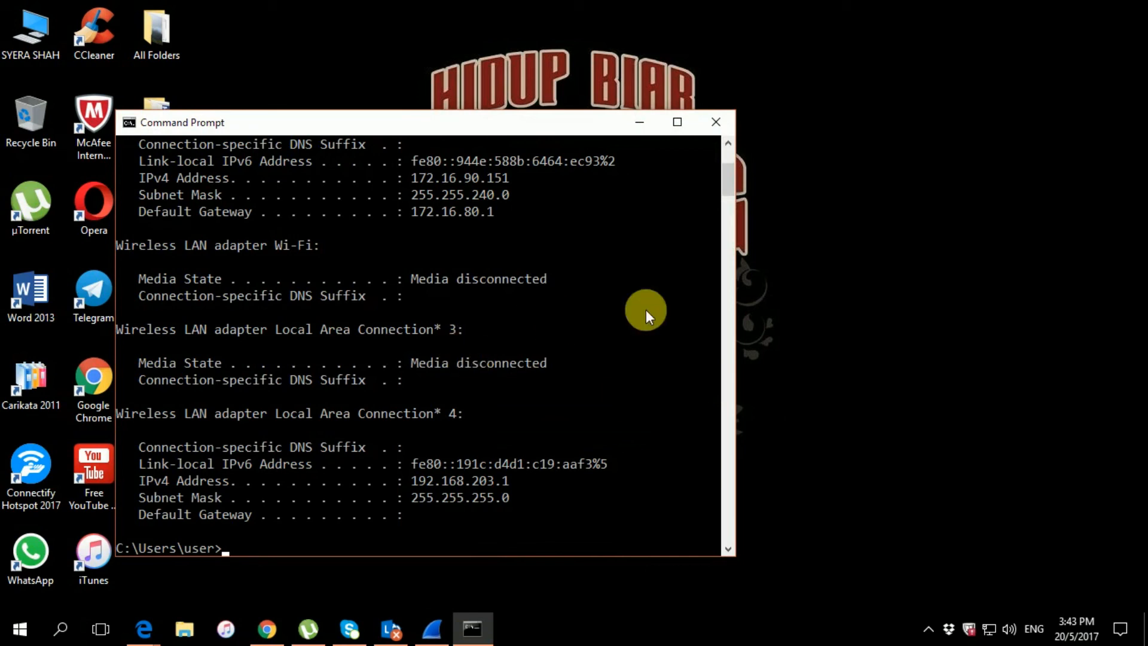
pyautogui.scroll(3, 637, 306)
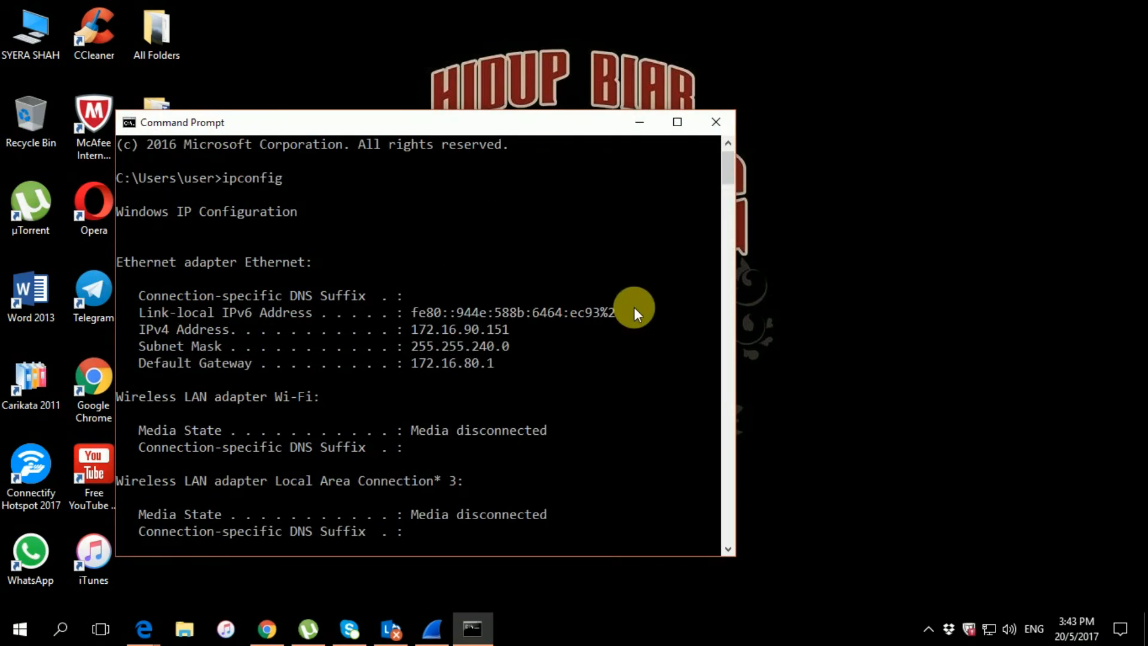
pyautogui.scroll(1, 634, 307)
pyautogui.scroll(-5, 633, 306)
pyautogui.scroll(5, 634, 307)
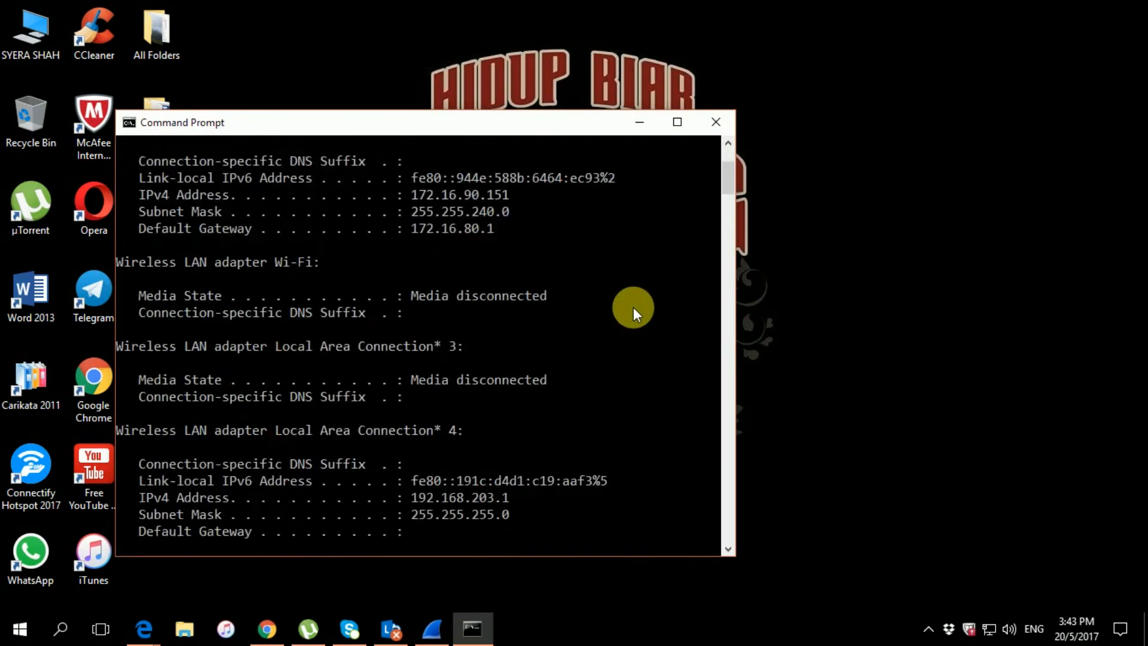
pyautogui.click(640, 122)
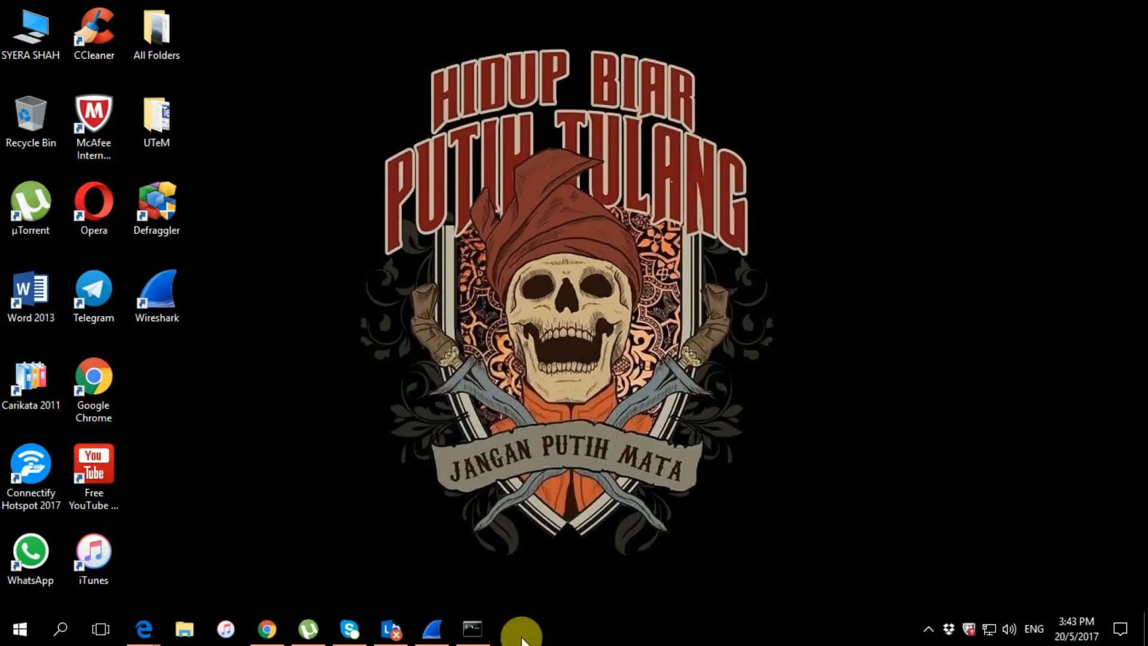
# Switch to the running Ethernet capture in Wireshark and filter the packet list by ipv6.
pyautogui.click(430, 638)
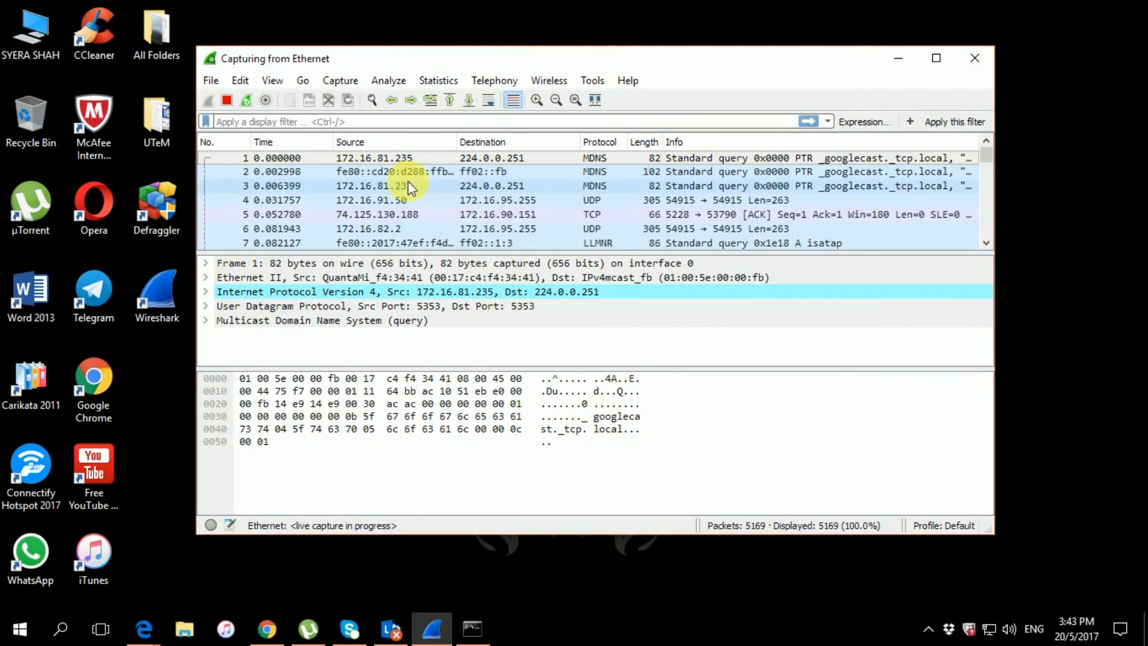
pyautogui.moveTo(988, 161)
pyautogui.mouseDown()
pyautogui.moveTo(987, 179)
pyautogui.moveTo(988, 152)
pyautogui.mouseUp()
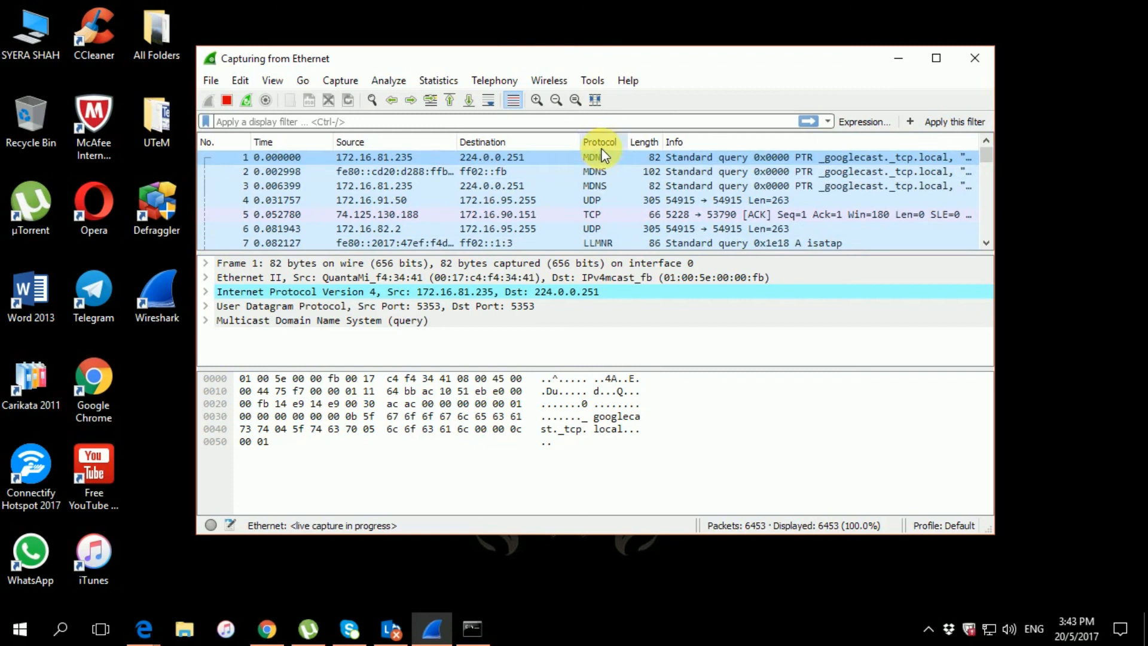
pyautogui.click(348, 124)
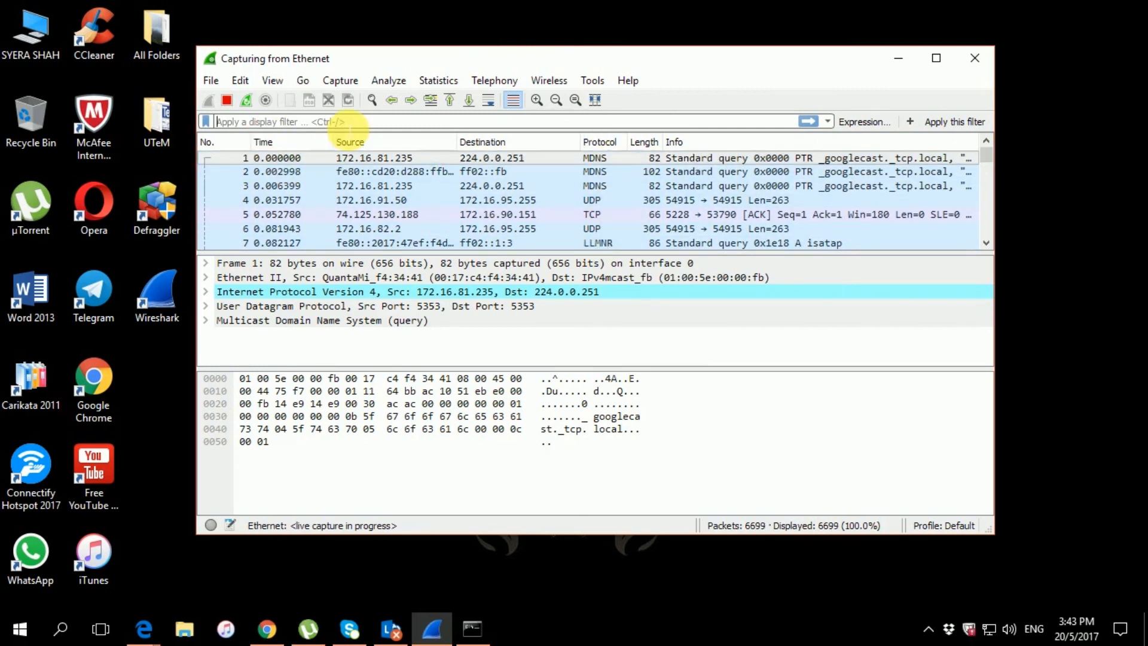
pyautogui.write('ipv6')
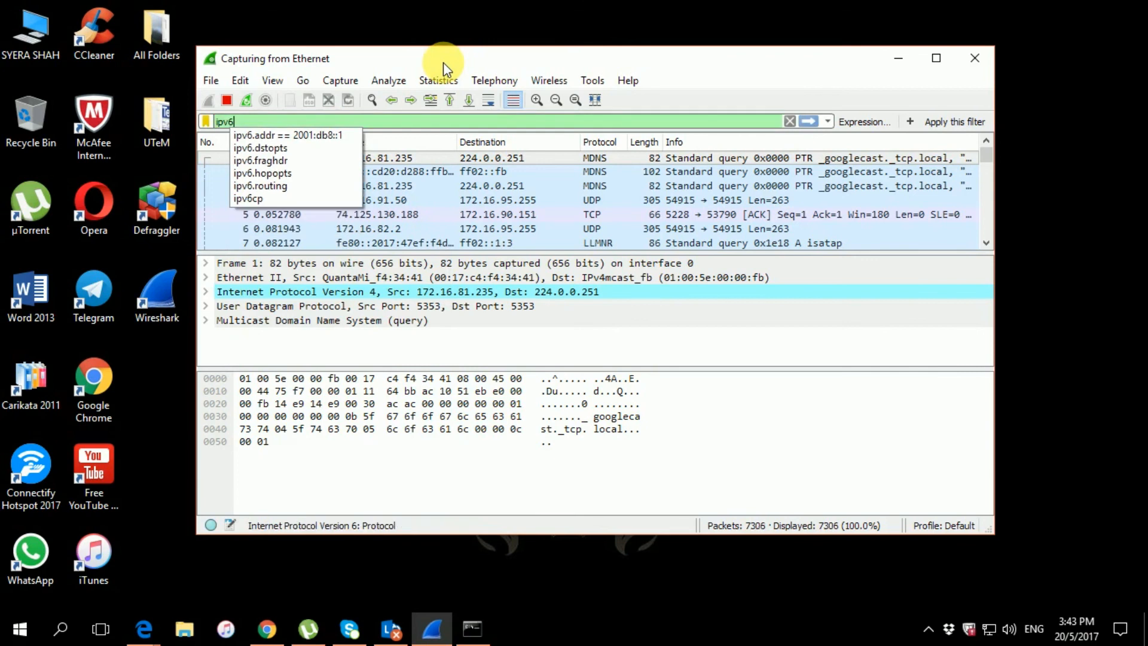
pyautogui.press('Return')
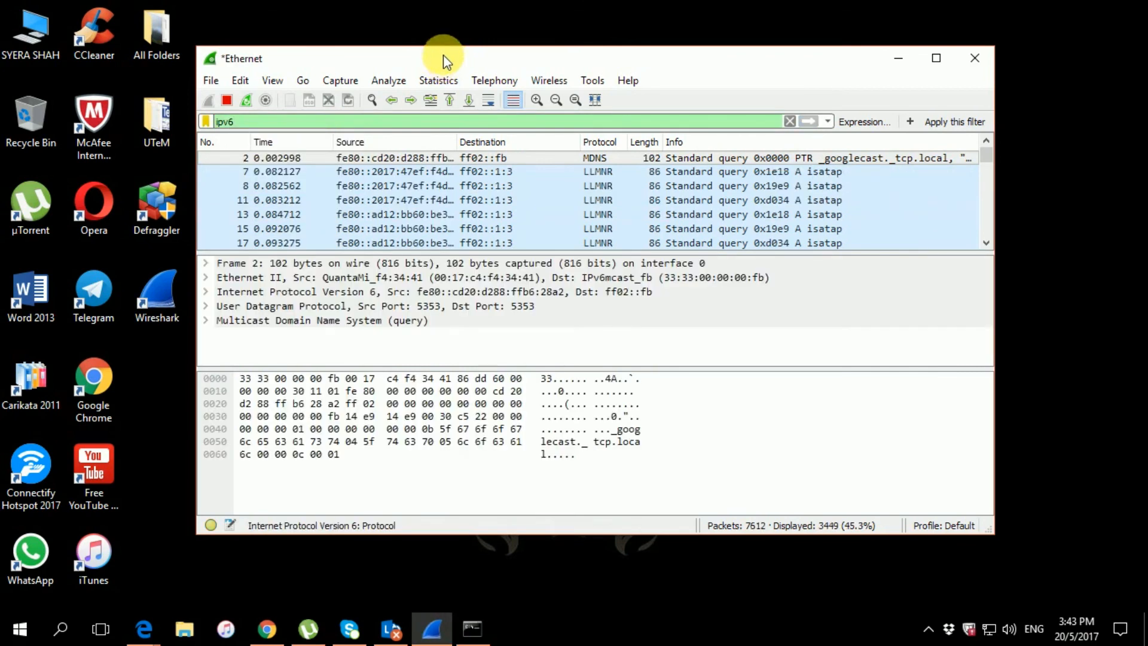
# Open packet 67 (IPv6 no next header) in its own window and examine its Frame and Ethernet II details.
pyautogui.scroll(-5, 652, 191)
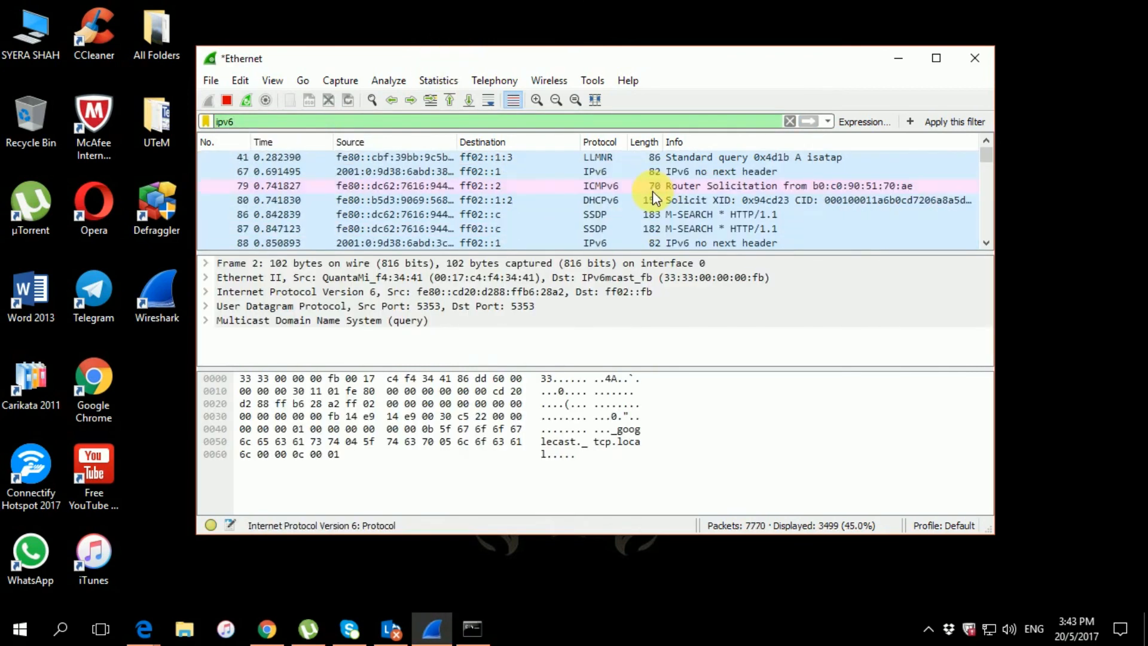
pyautogui.doubleClick(598, 171)
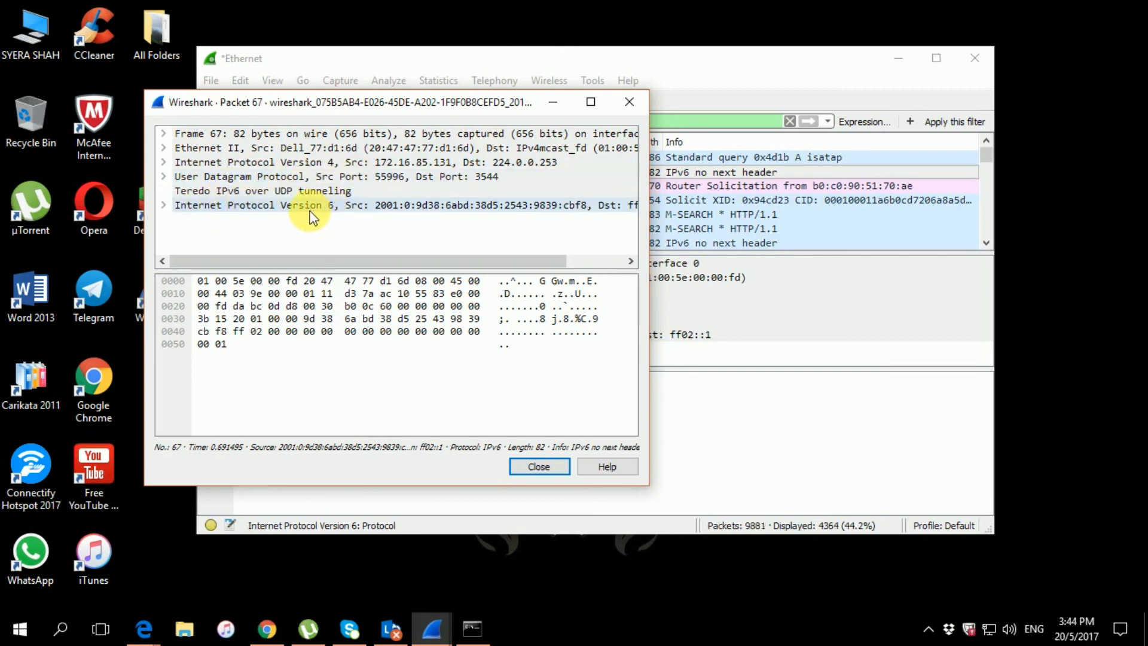
pyautogui.click(164, 133)
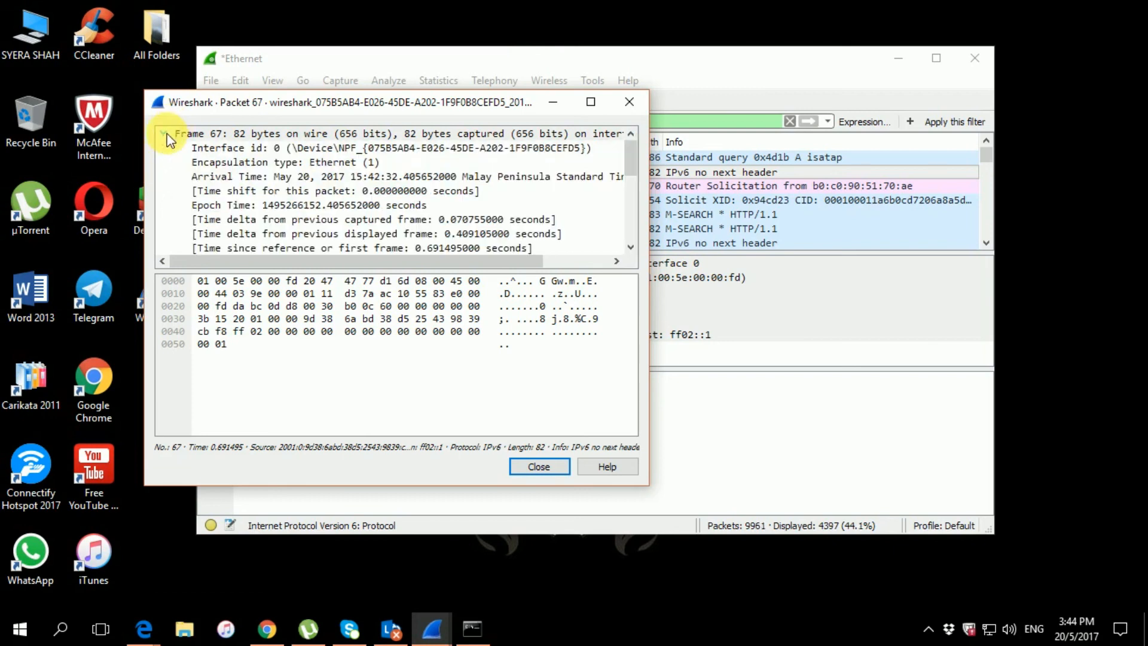
pyautogui.scroll(-2, 349, 165)
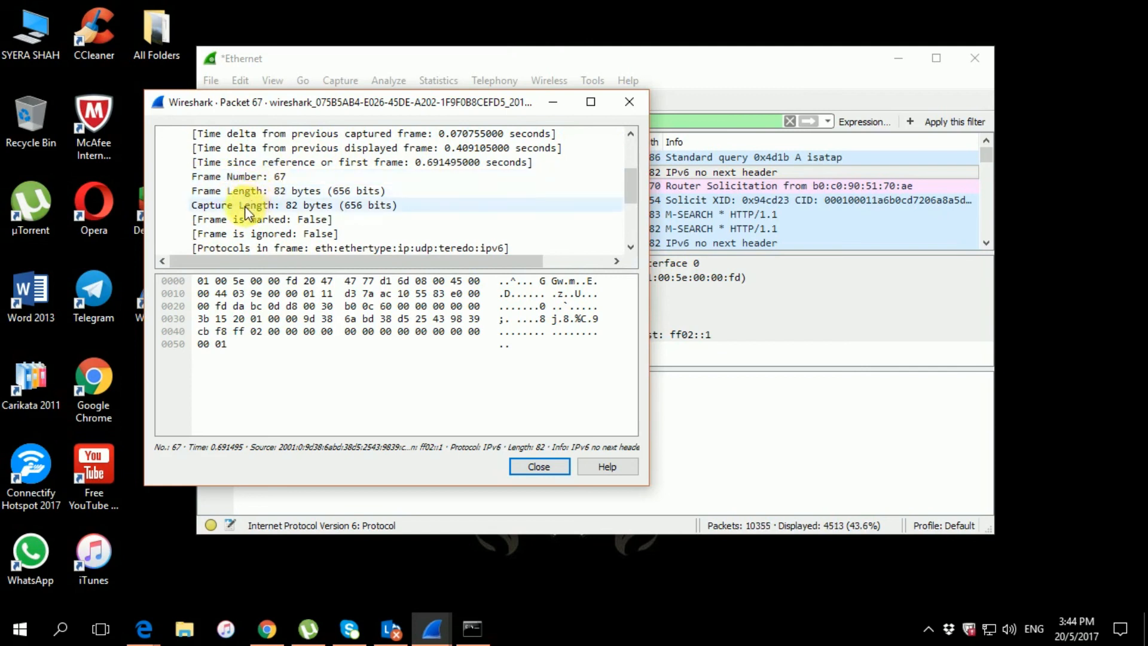
pyautogui.scroll(-1, 275, 206)
pyautogui.scroll(-2, 275, 206)
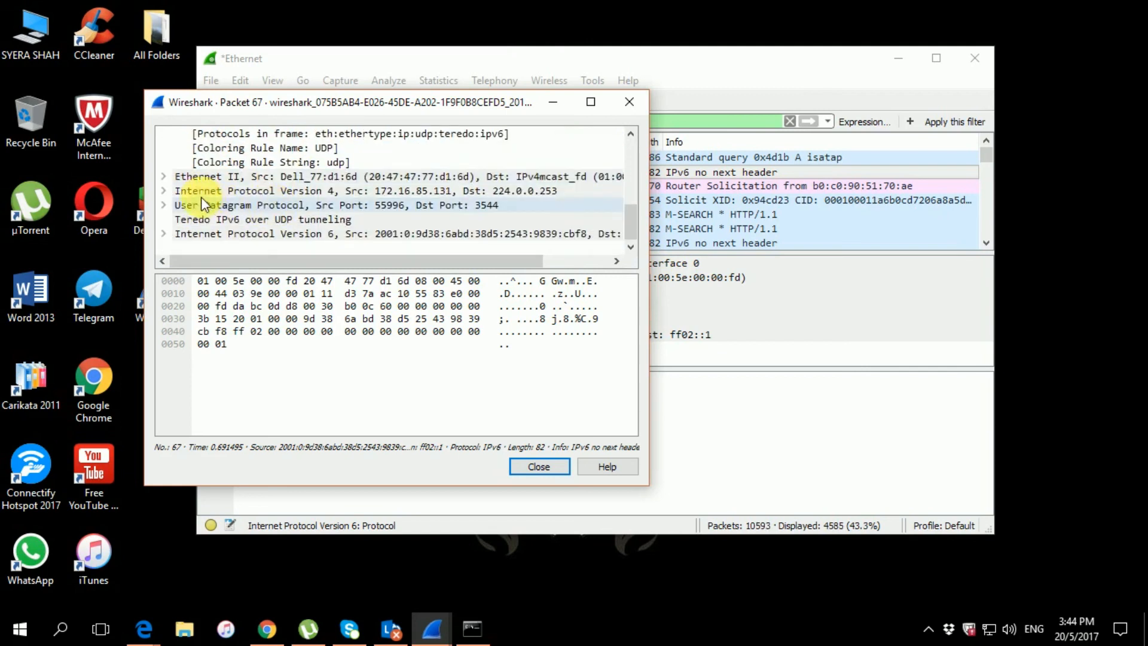
pyautogui.click(164, 178)
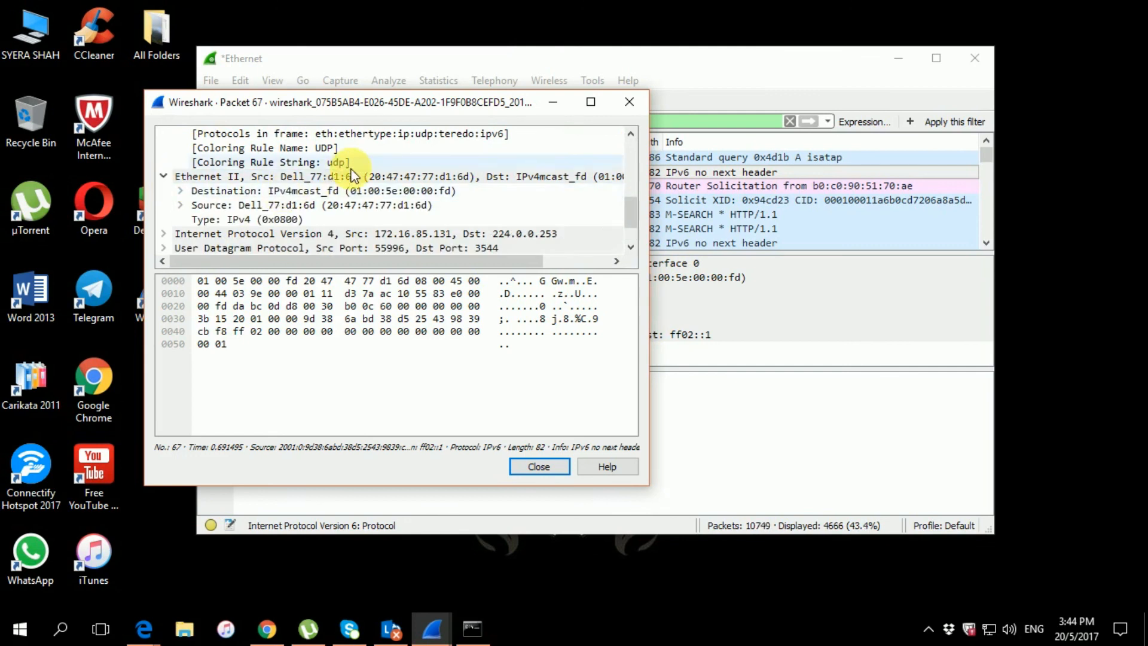
pyautogui.scroll(-1, 269, 173)
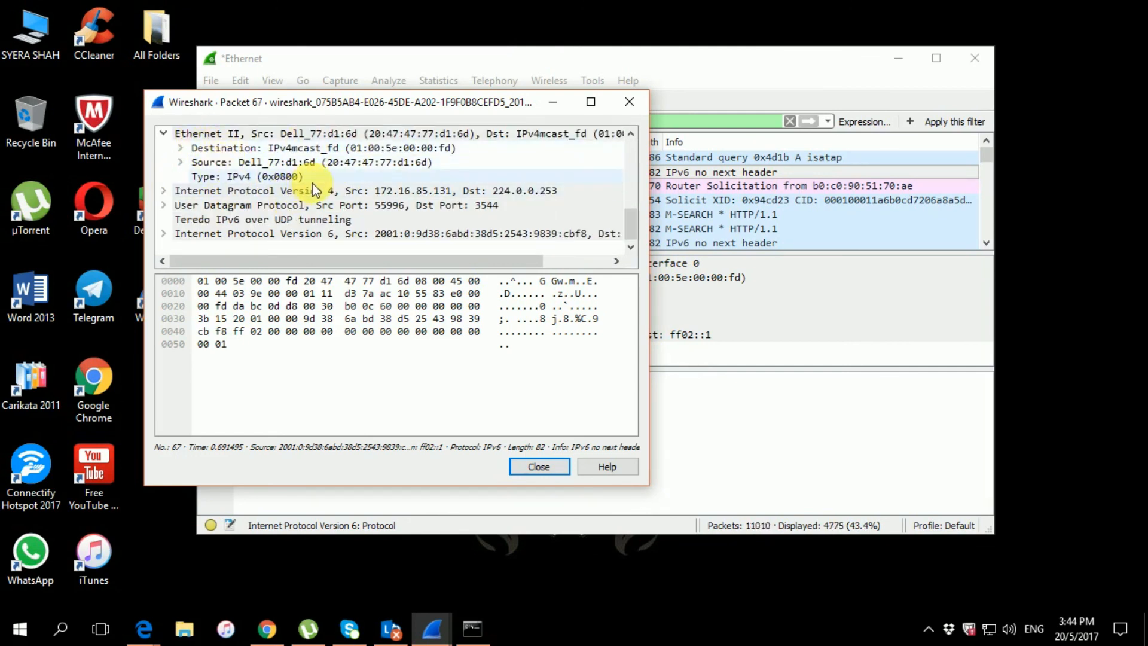
# Expand packet 67's Internet Protocol Version 4 and User Datagram Protocol sections and examine their fields.
pyautogui.click(165, 191)
pyautogui.scroll(-1, 310, 190)
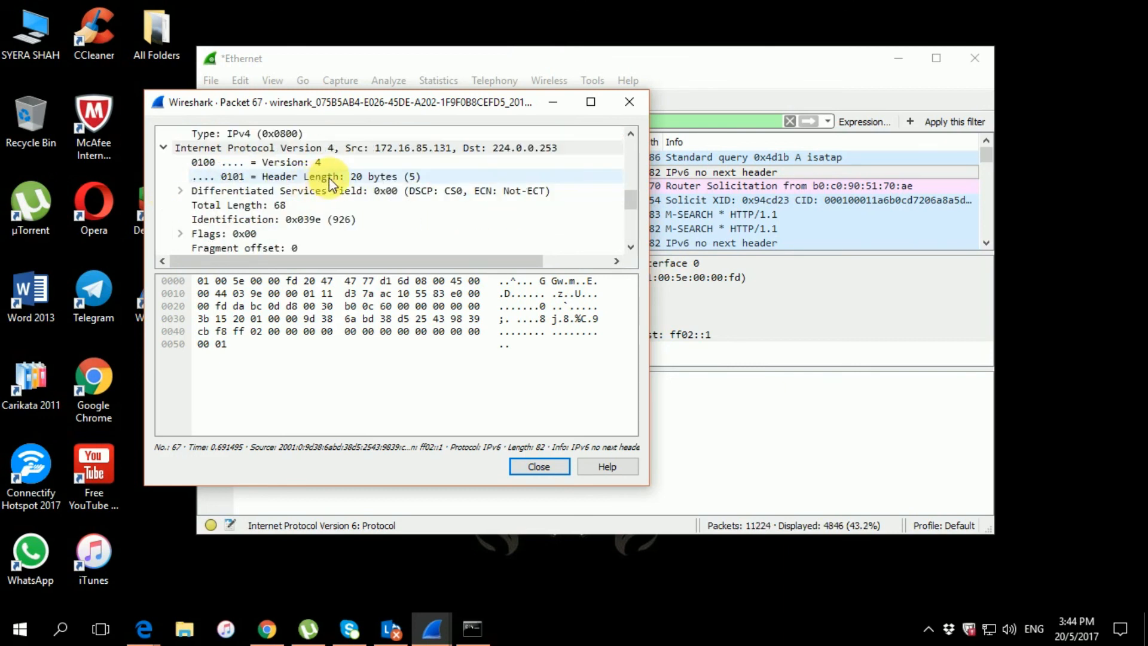
pyautogui.scroll(-4, 329, 177)
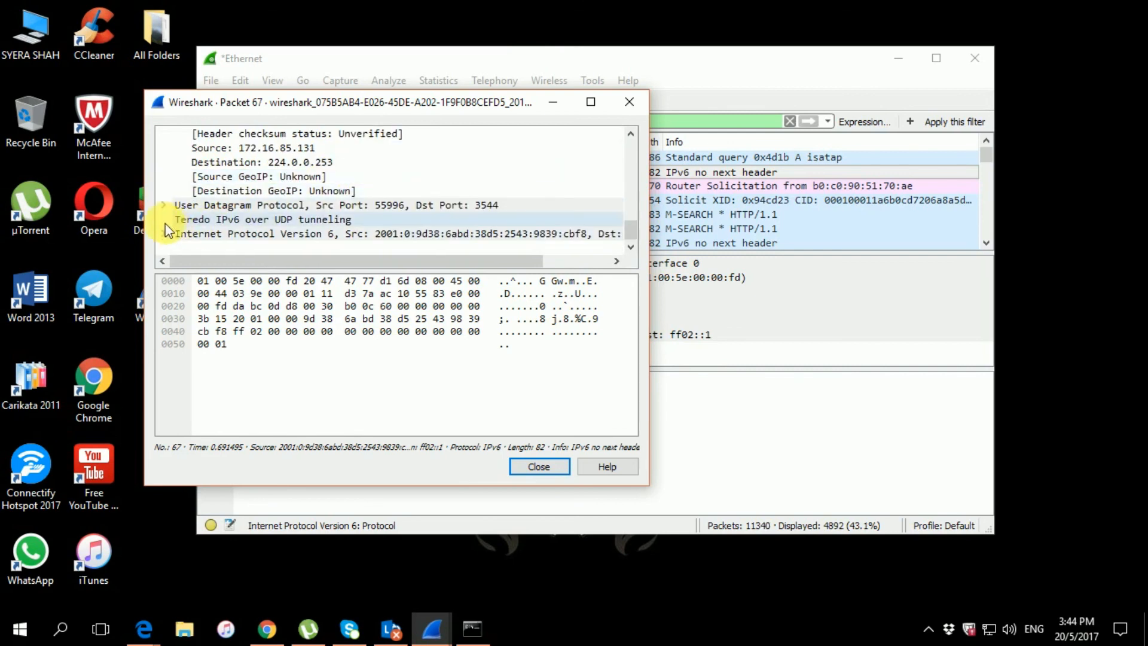
pyautogui.click(163, 207)
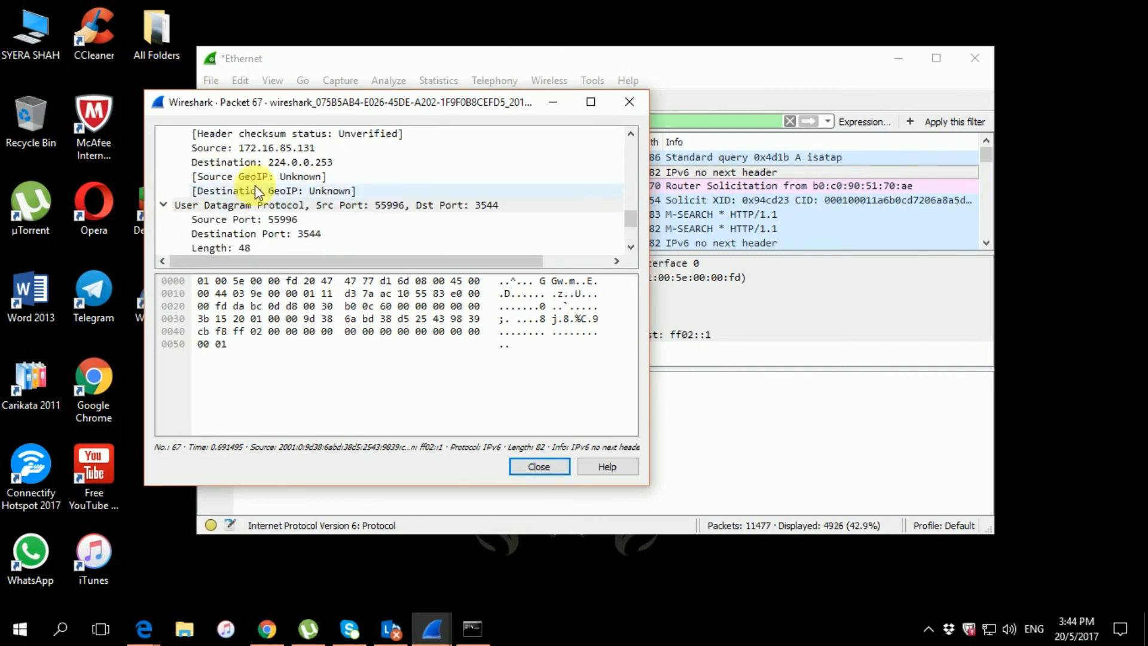
pyautogui.scroll(-2, 281, 179)
# Expand packet 67's Internet Protocol Version 6 section and examine the source, Teredo and destination addresses.
pyautogui.click(163, 233)
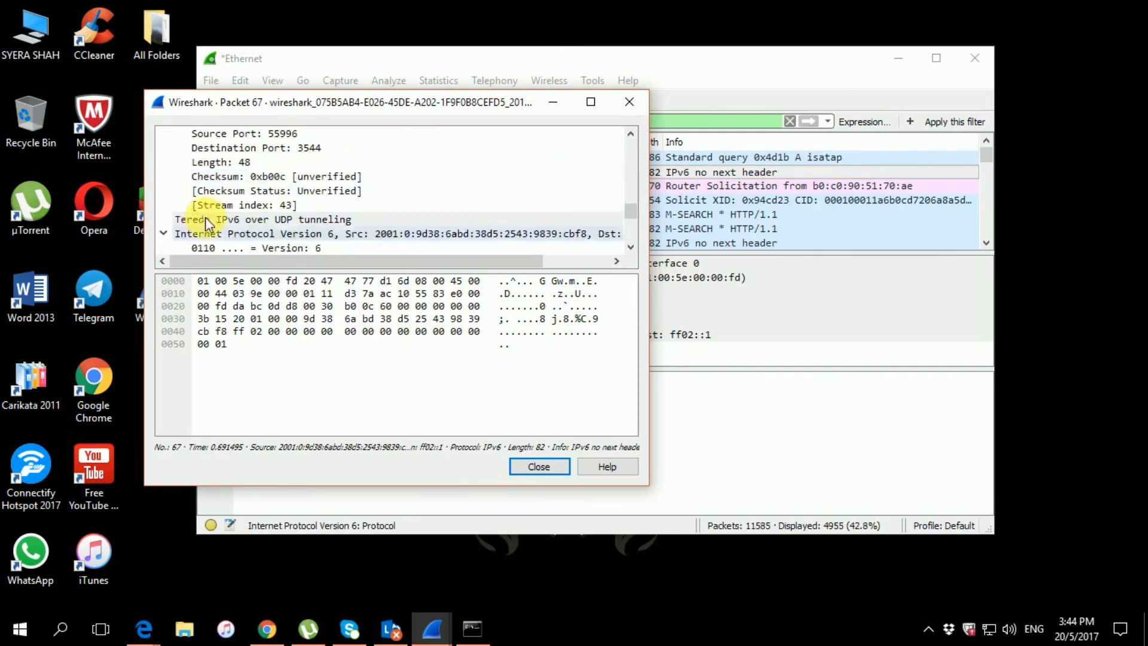
pyautogui.scroll(-2, 216, 218)
pyautogui.scroll(-1, 245, 210)
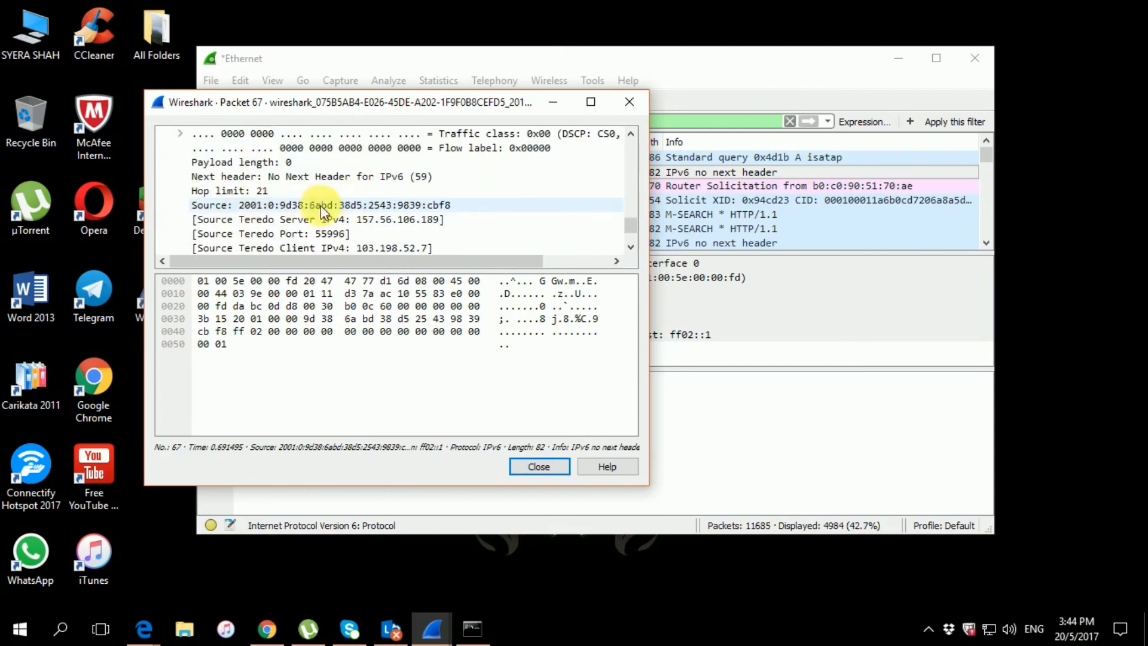
pyautogui.scroll(-1, 395, 190)
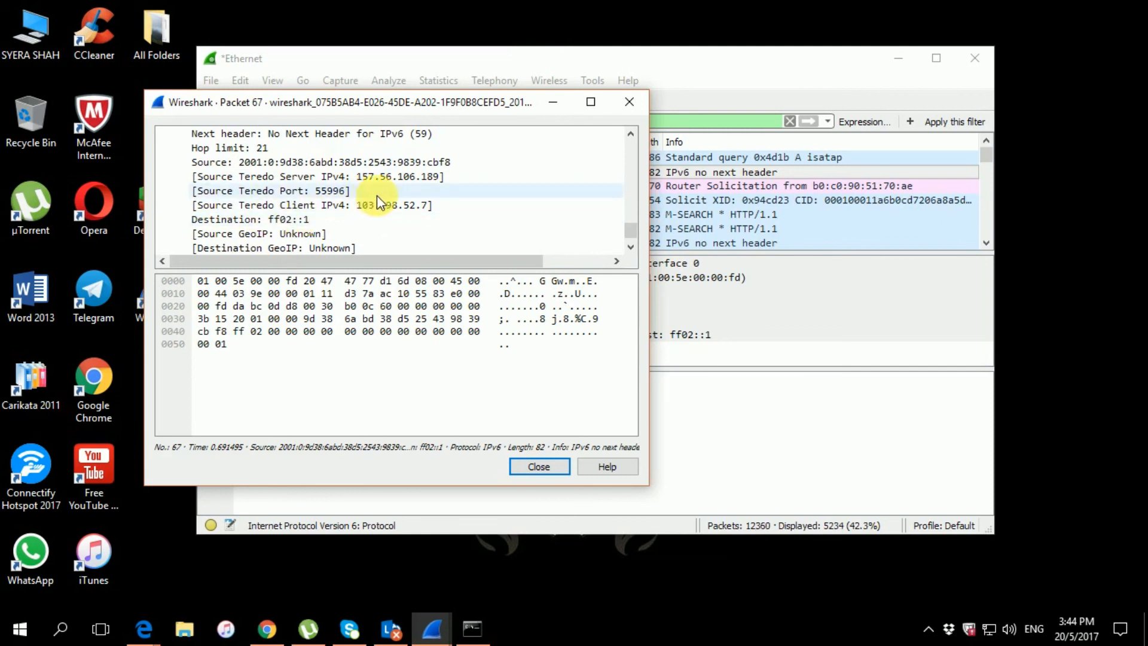
pyautogui.scroll(-1, 385, 195)
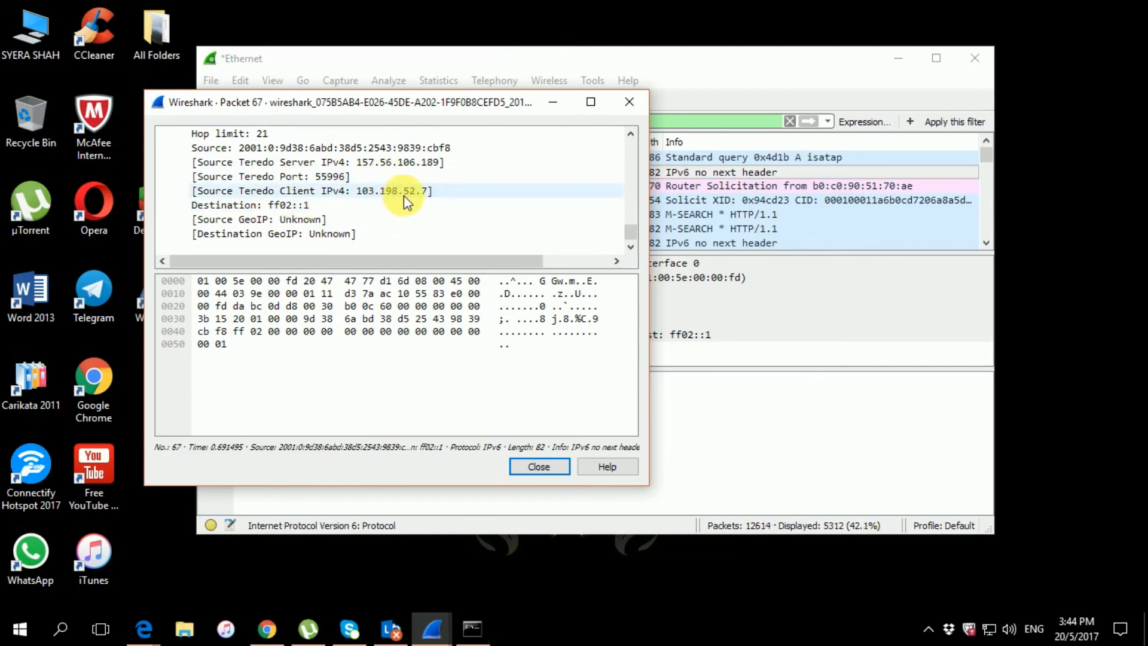
pyautogui.scroll(2, 503, 193)
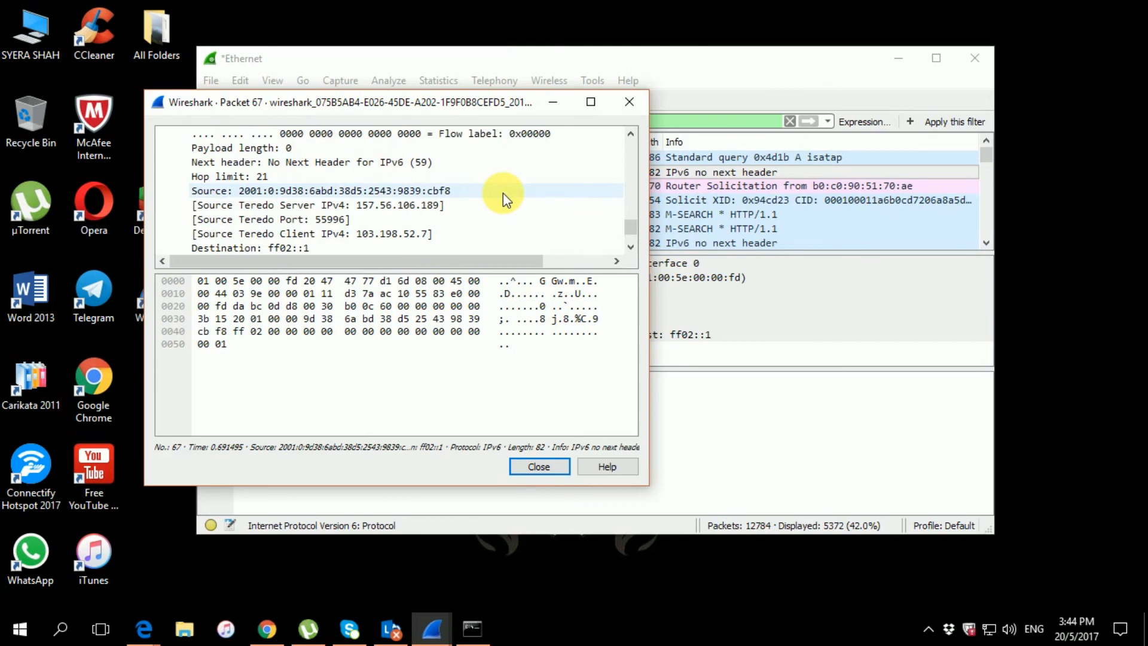